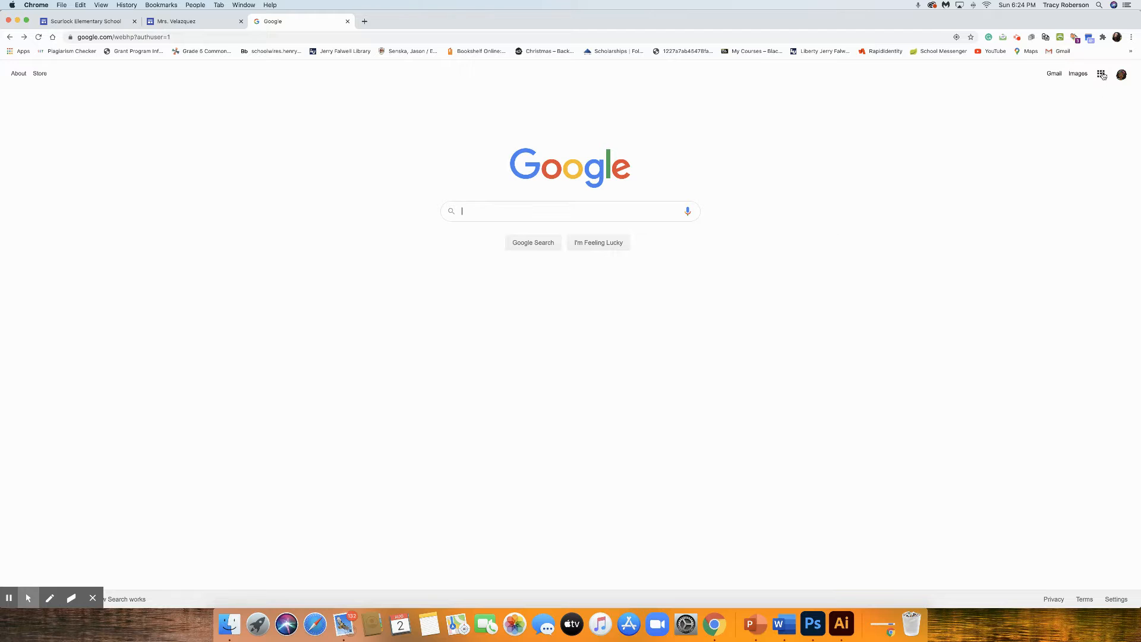
- Open new Google Sites from the Google home page and create a site from the Class template
{"action": "left_click", "coordinate": [1101, 74]}
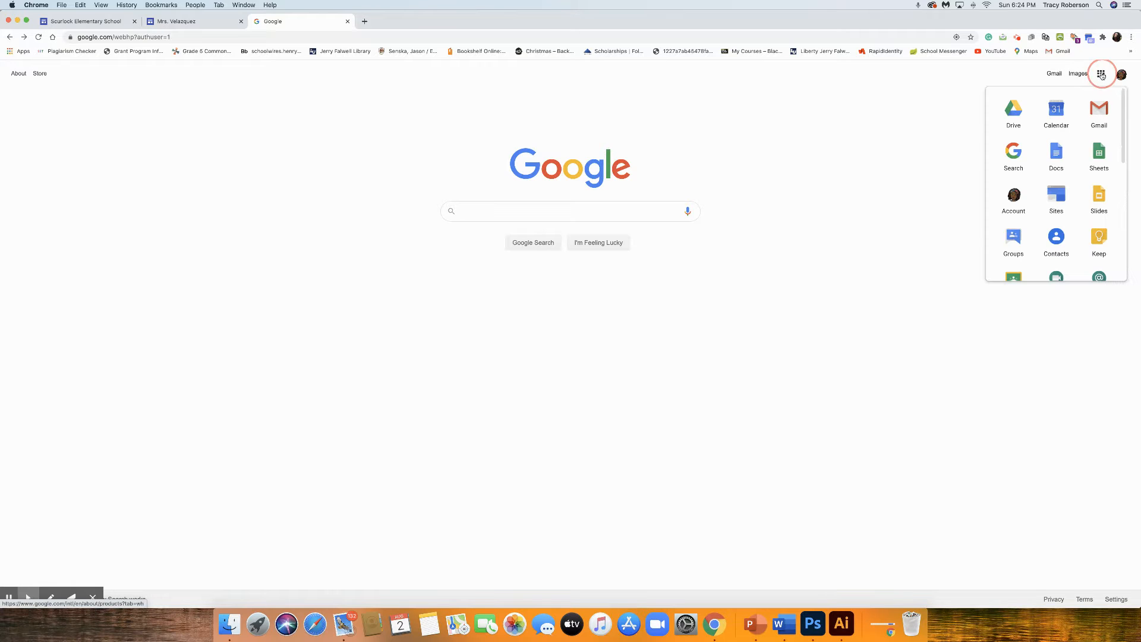
{"action": "left_click", "coordinate": [1059, 200]}
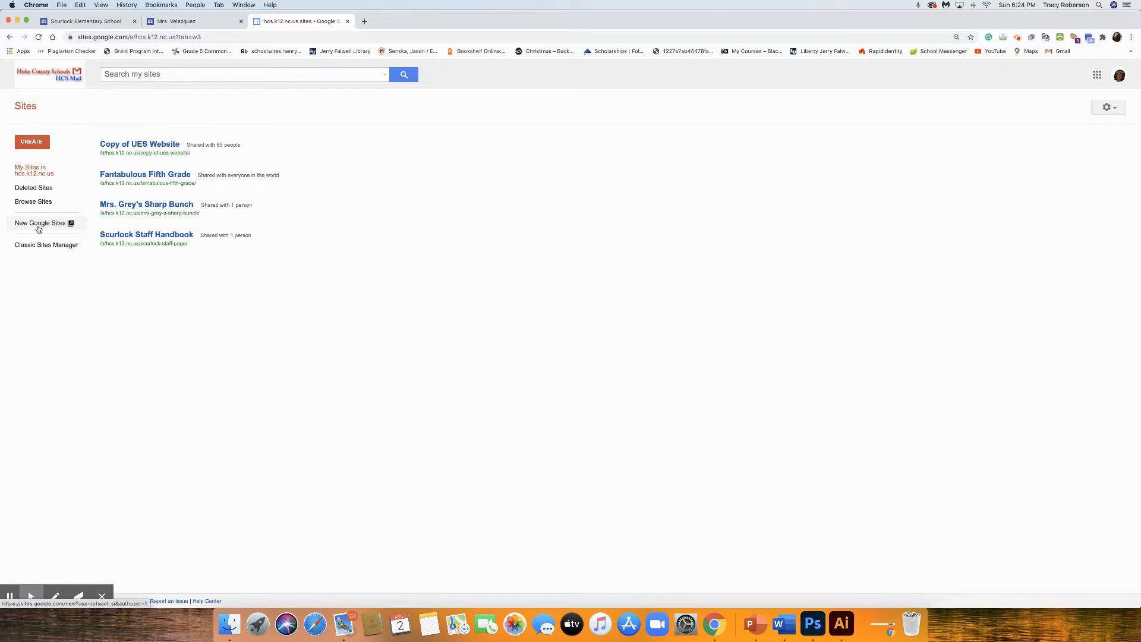
{"action": "left_click", "coordinate": [47, 224]}
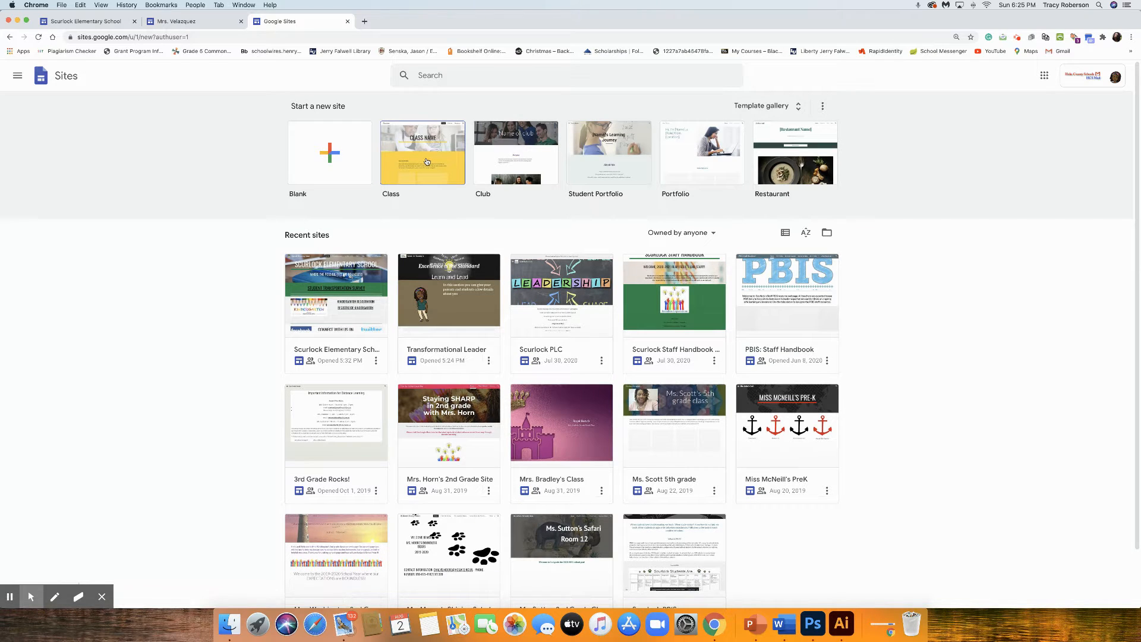
{"action": "left_click", "coordinate": [426, 164]}
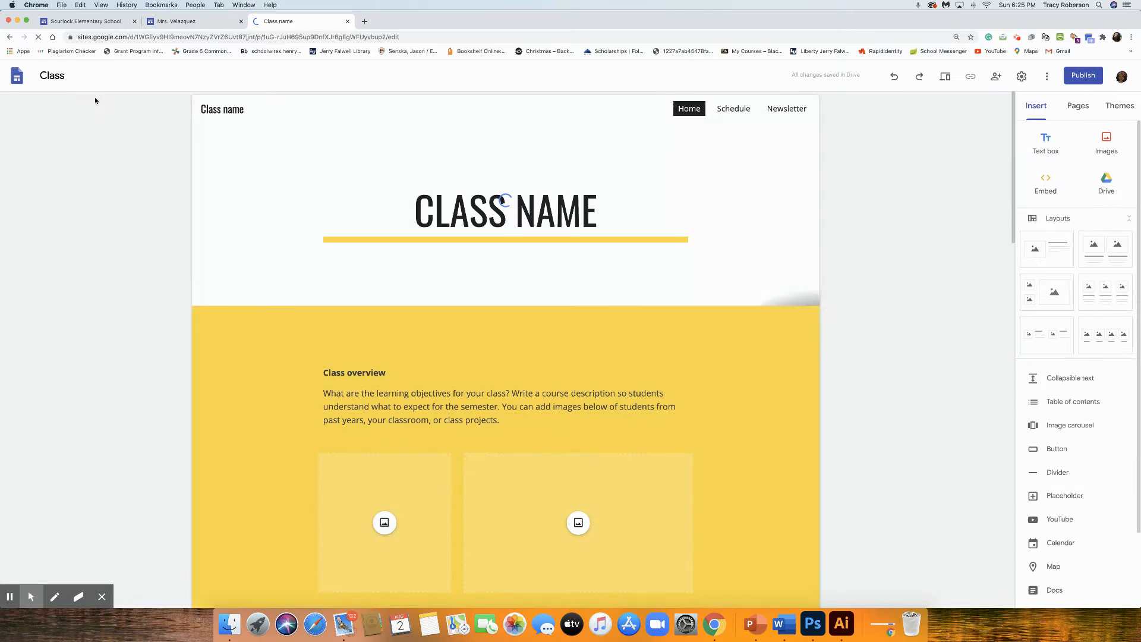
- Rename the site document from Class to the teacher's surname
{"action": "left_click", "coordinate": [78, 77]}
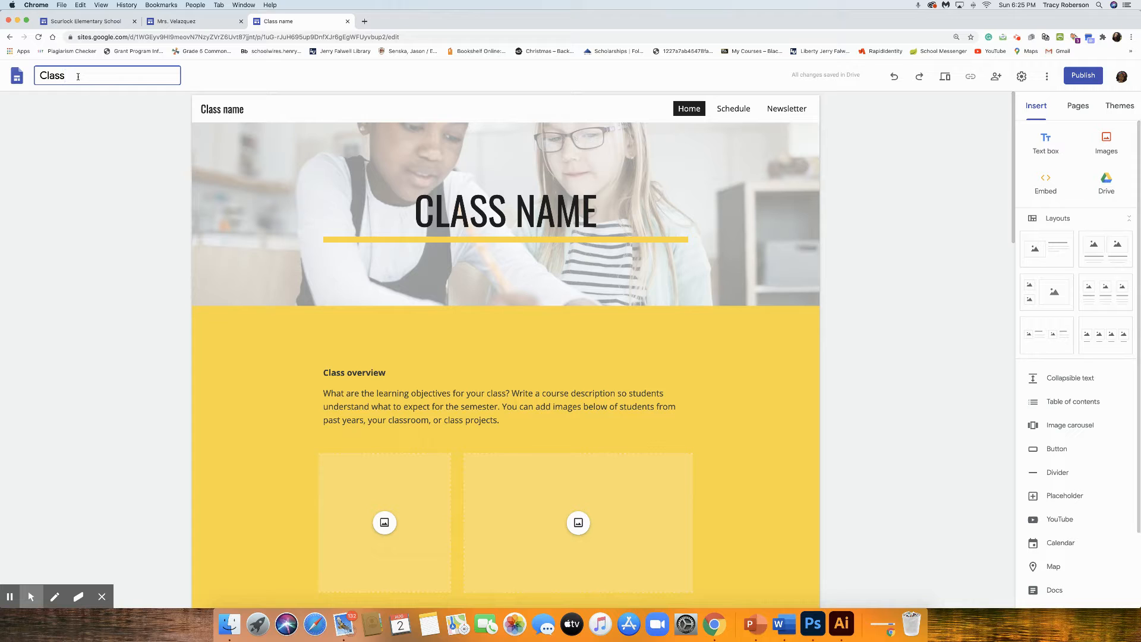
{"action": "key", "text": "BackSpace"}
{"action": "type", "text": "Rocberson"}
- Replace the site name in the page's navigation bar with "All Stars"
{"action": "left_click", "coordinate": [229, 109]}
{"action": "left_click_drag", "start_coordinate": [245, 109], "coordinate": [178, 110]}
{"action": "key", "text": "BackSpace"}
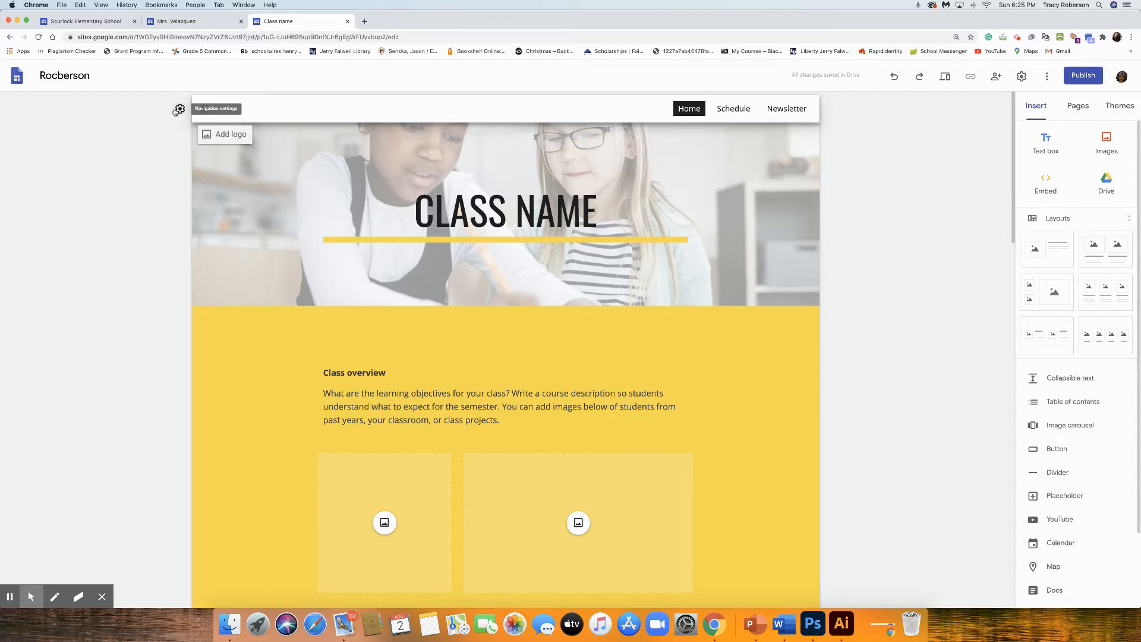
{"action": "type", "text": "All Stars"}
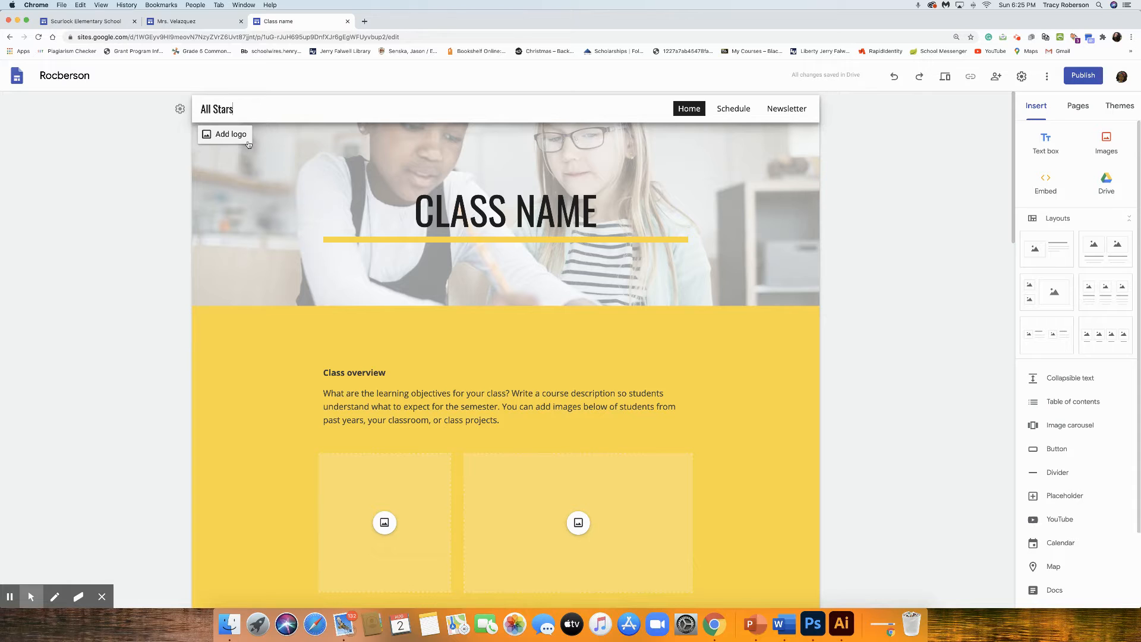
- Replace the CLASS NAME header title on the home page with "All Stars"
{"action": "left_click", "coordinate": [591, 208]}
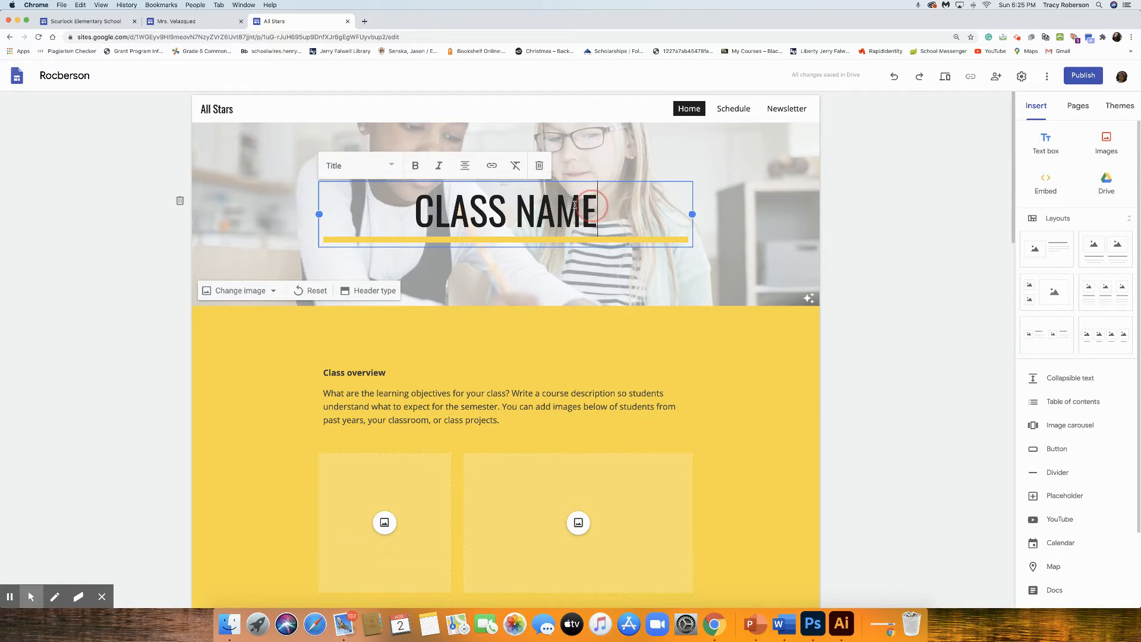
{"action": "left_click_drag", "start_coordinate": [575, 205], "coordinate": [414, 208]}
{"action": "type", "text": "All Stars"}
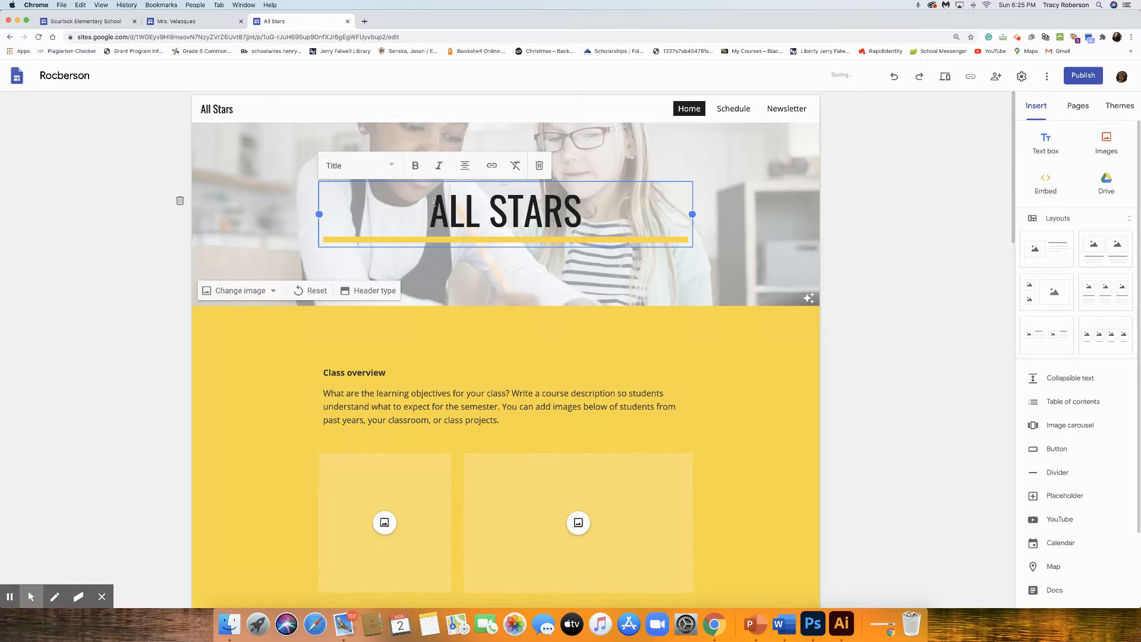
- Correct the surname in the site document's name by removing the extra letter c
{"action": "left_click", "coordinate": [57, 75]}
{"action": "key", "text": "BackSpace"}
{"action": "left_click", "coordinate": [263, 106]}
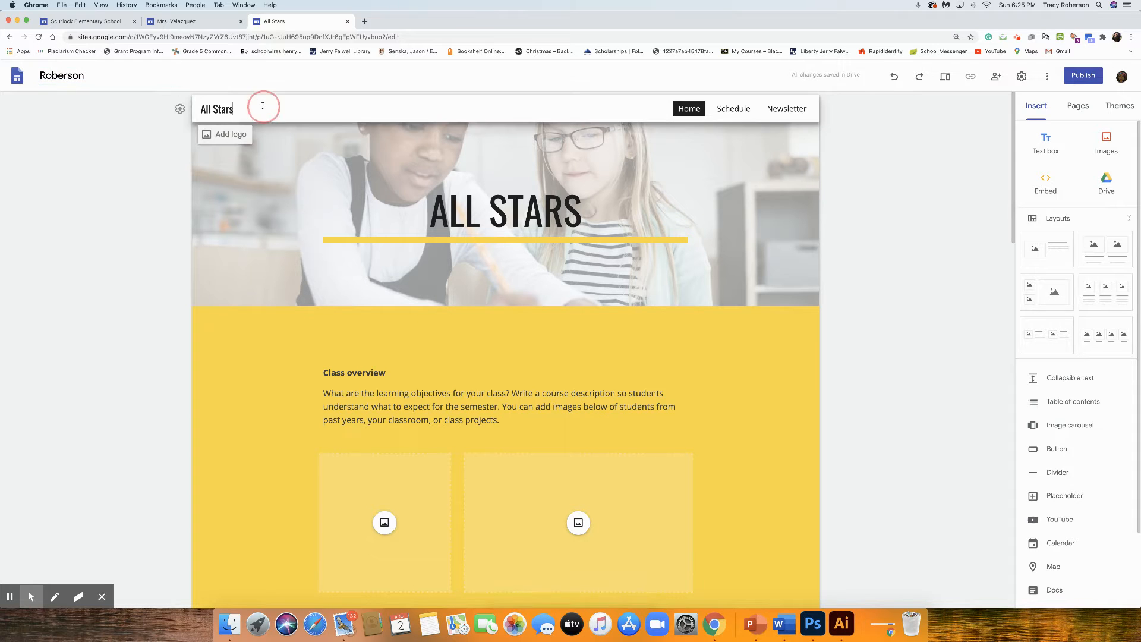
{"action": "left_click", "coordinate": [534, 185]}
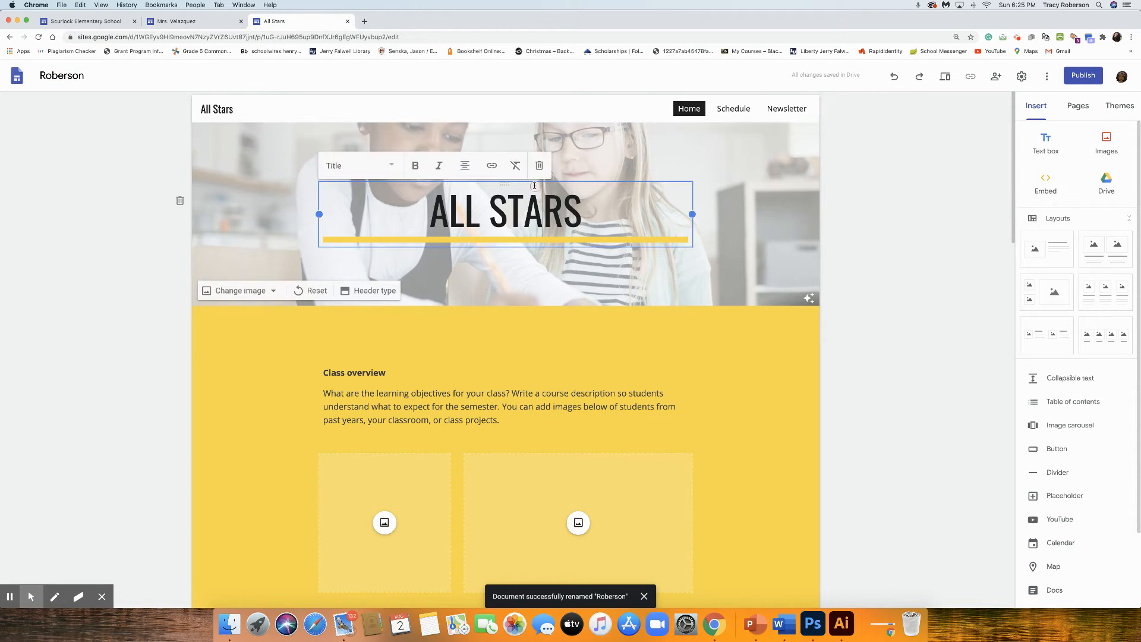
- Change the header image to the gallery picture of blue circles hanging over a dark purple background
{"action": "left_click", "coordinate": [752, 207]}
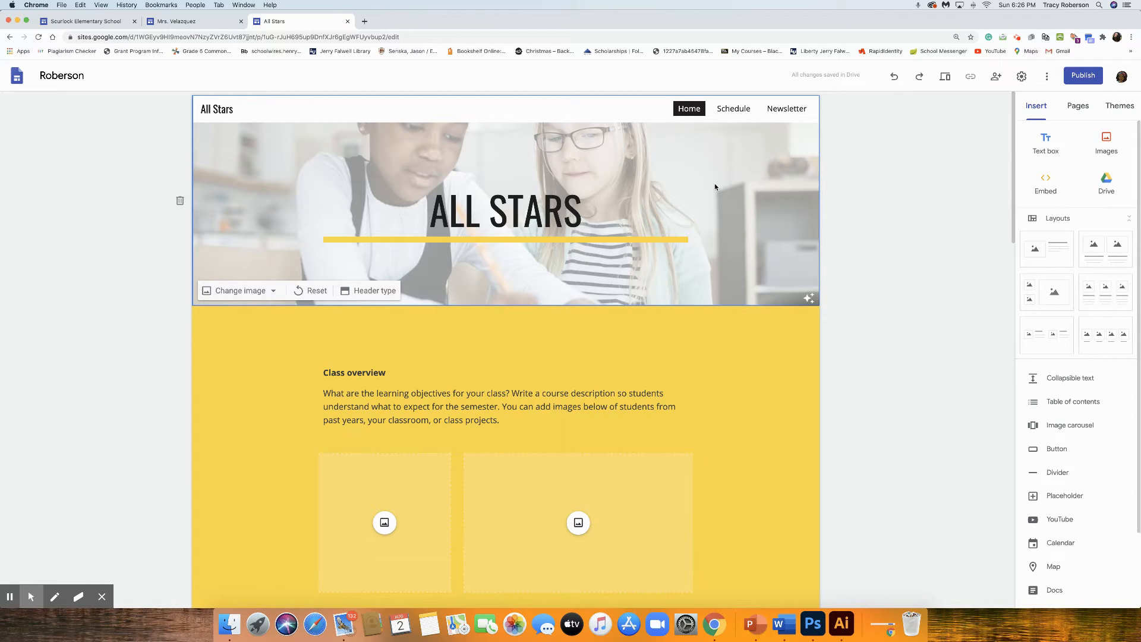
{"action": "left_click", "coordinate": [247, 291]}
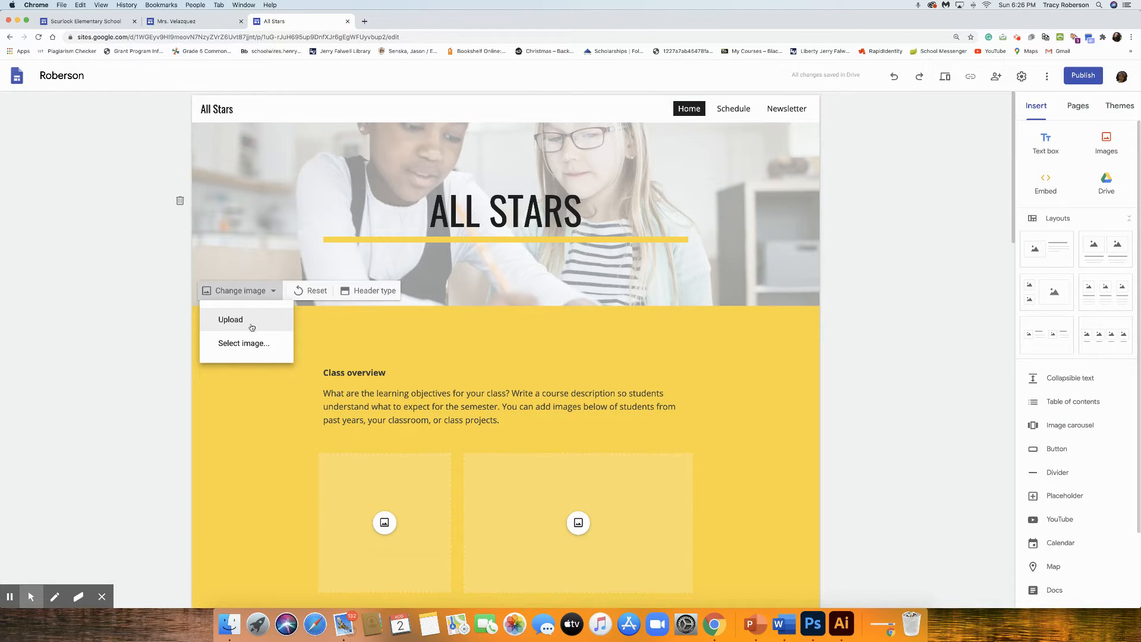
{"action": "left_click", "coordinate": [240, 343]}
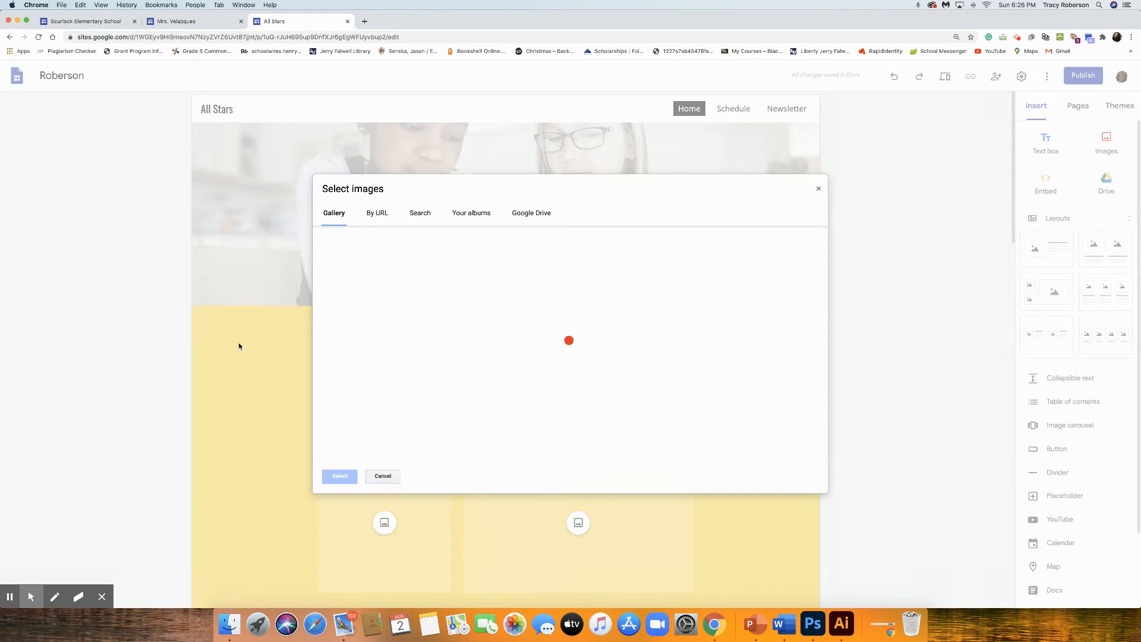
{"action": "scroll", "coordinate": [579, 309], "scroll_direction": "down", "scroll_amount": 4}
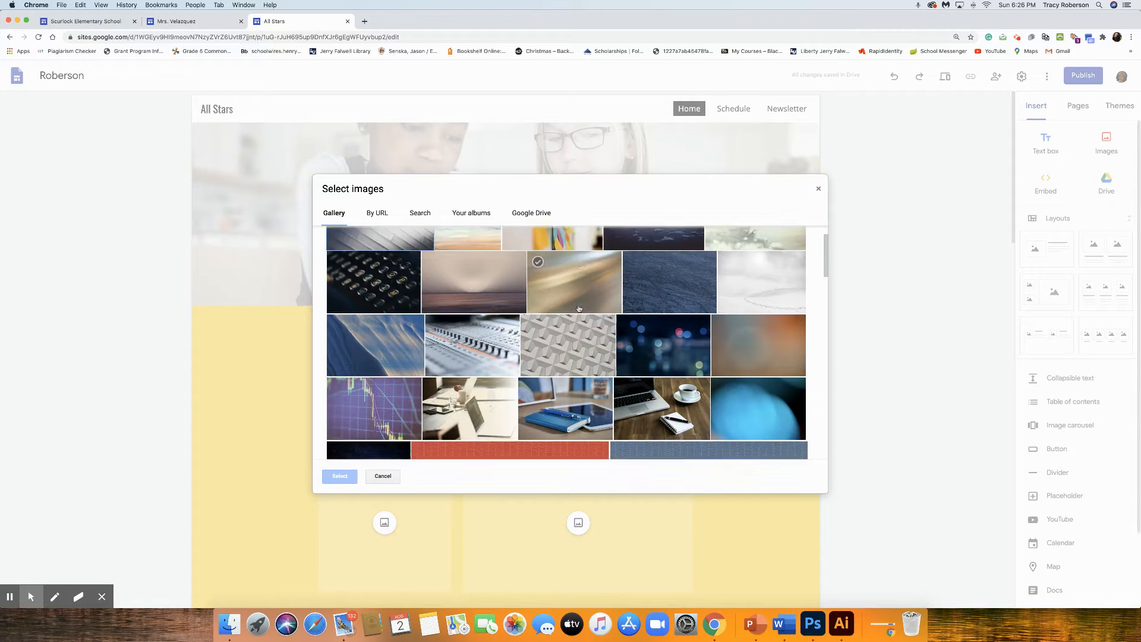
{"action": "scroll", "coordinate": [574, 342], "scroll_direction": "down", "scroll_amount": 12}
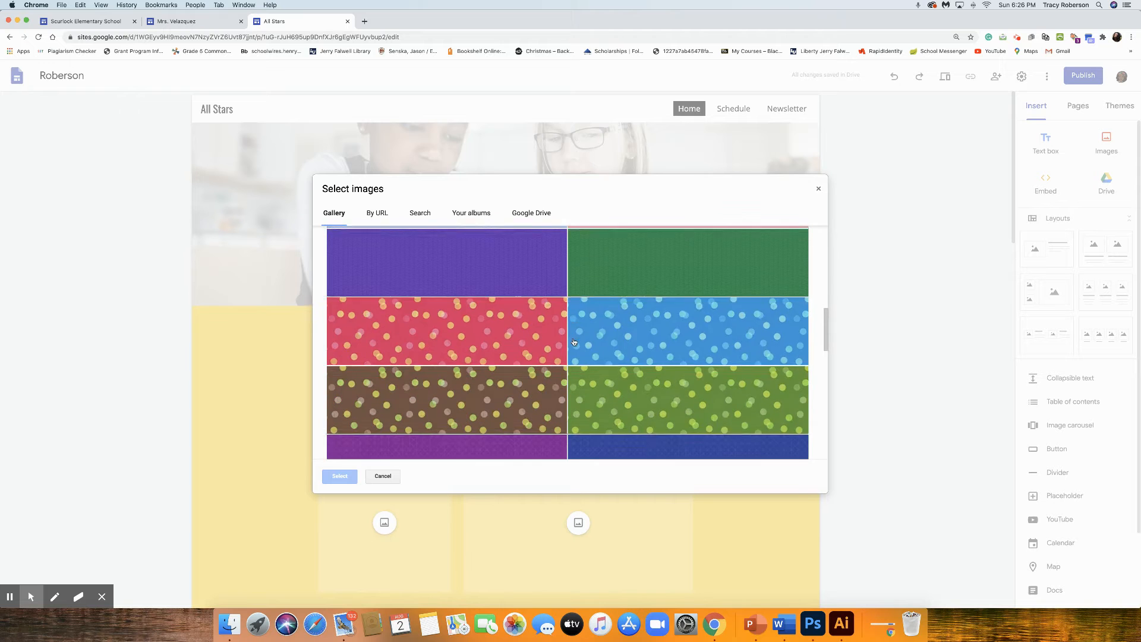
{"action": "scroll", "coordinate": [574, 341], "scroll_direction": "down", "scroll_amount": 3}
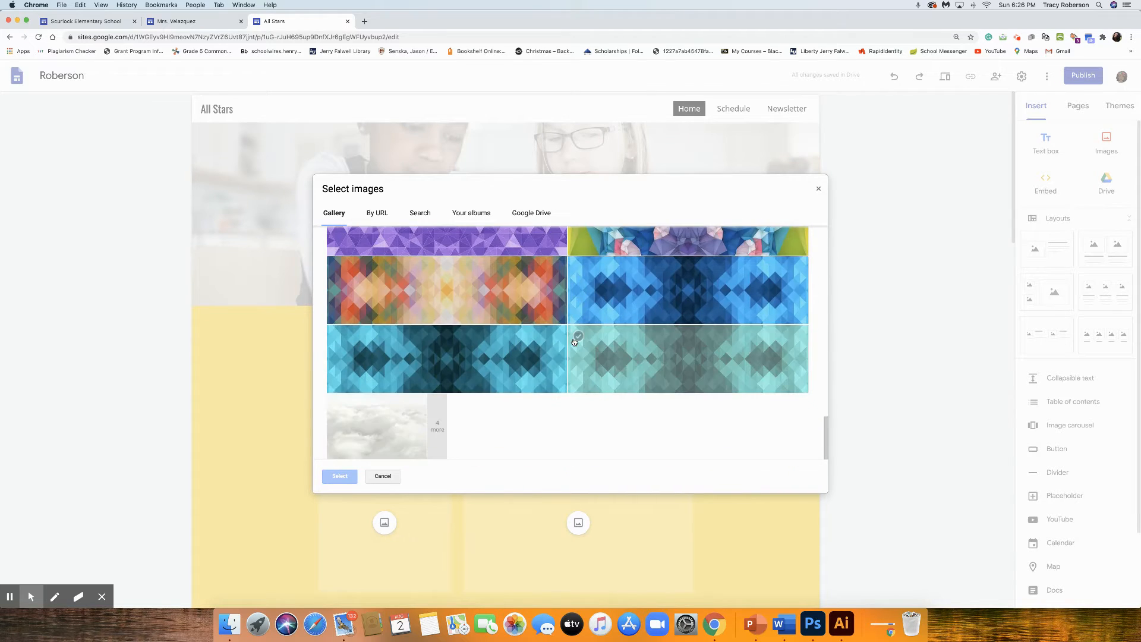
{"action": "scroll", "coordinate": [574, 342], "scroll_direction": "up", "scroll_amount": 6}
{"action": "scroll", "coordinate": [574, 342], "scroll_direction": "up", "scroll_amount": 3}
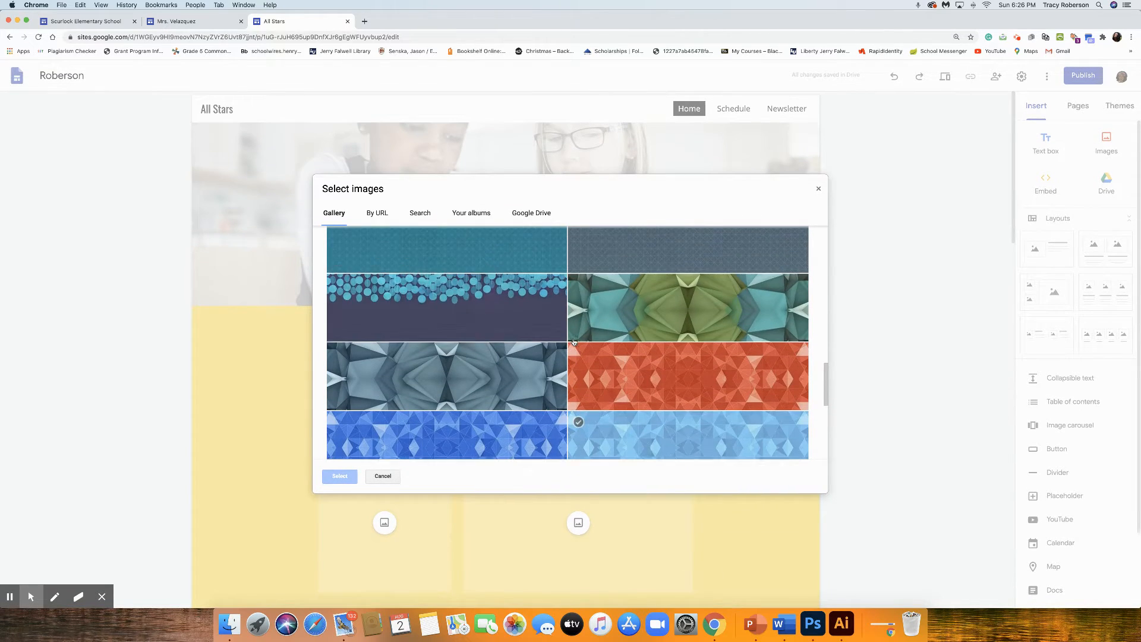
{"action": "left_click", "coordinate": [481, 305]}
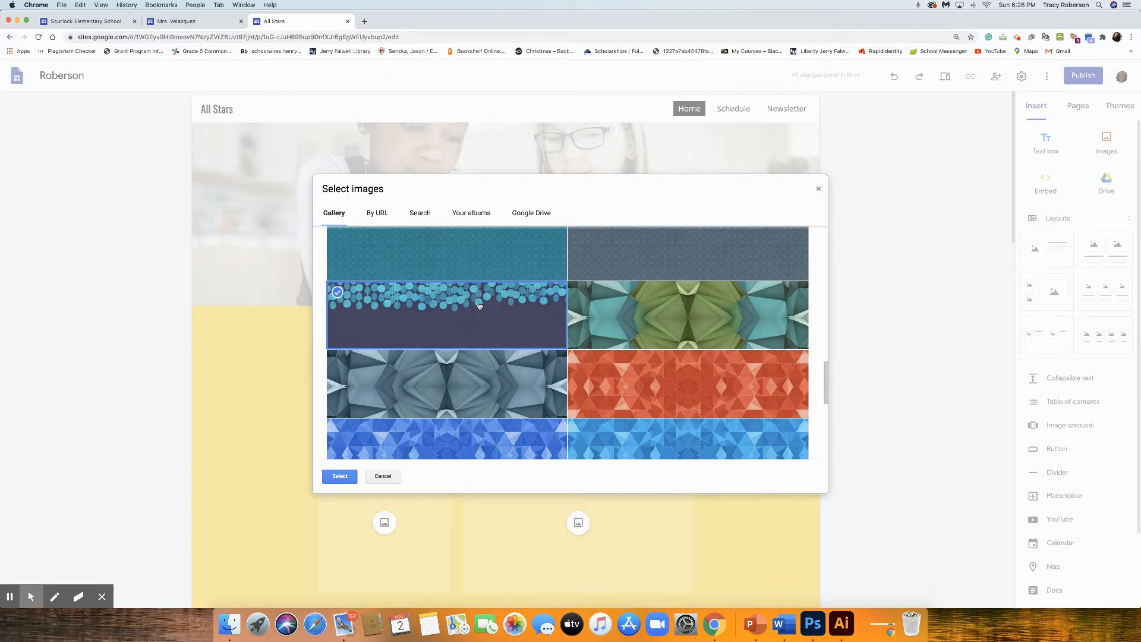
{"action": "left_click", "coordinate": [340, 476]}
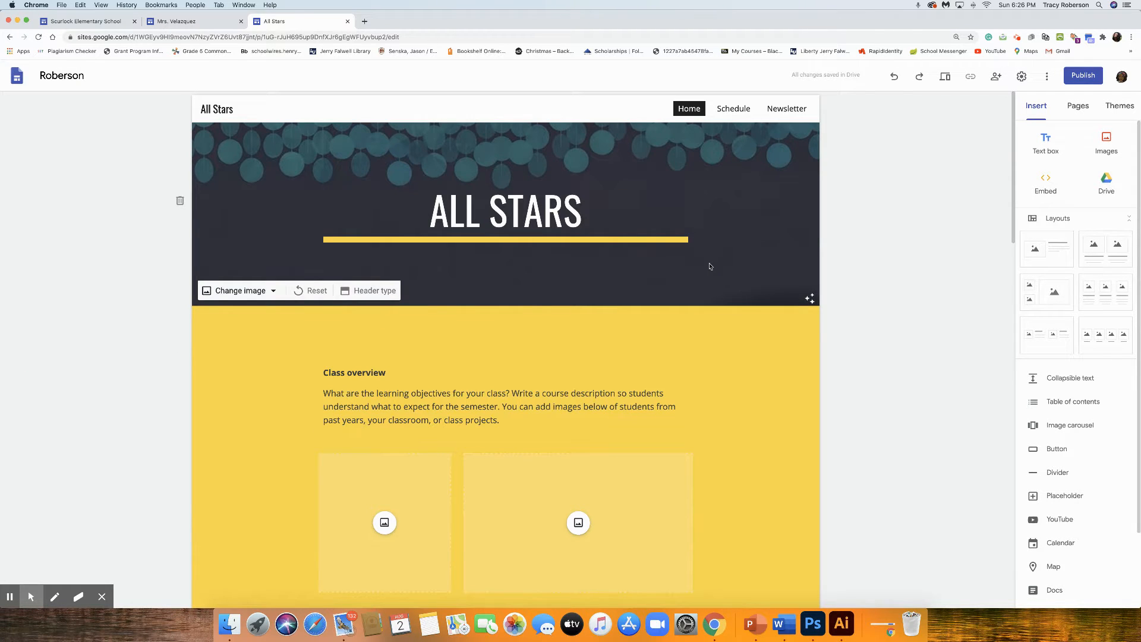
- Replace the header image with the first crayon photo from an image search for "crayons"
{"action": "left_click", "coordinate": [237, 290]}
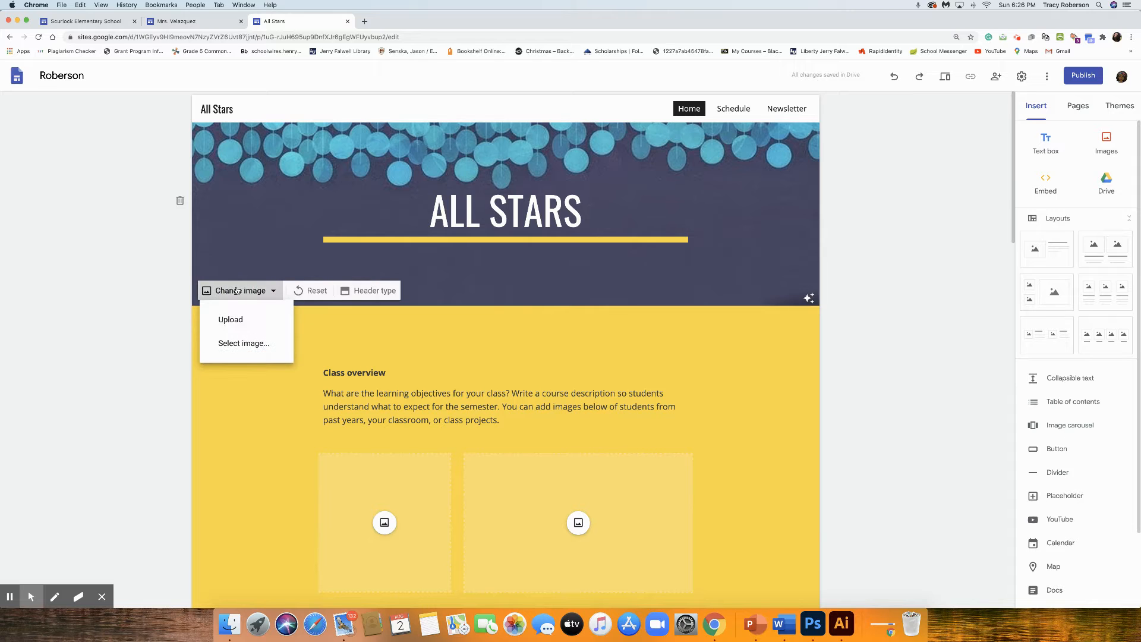
{"action": "left_click", "coordinate": [239, 343]}
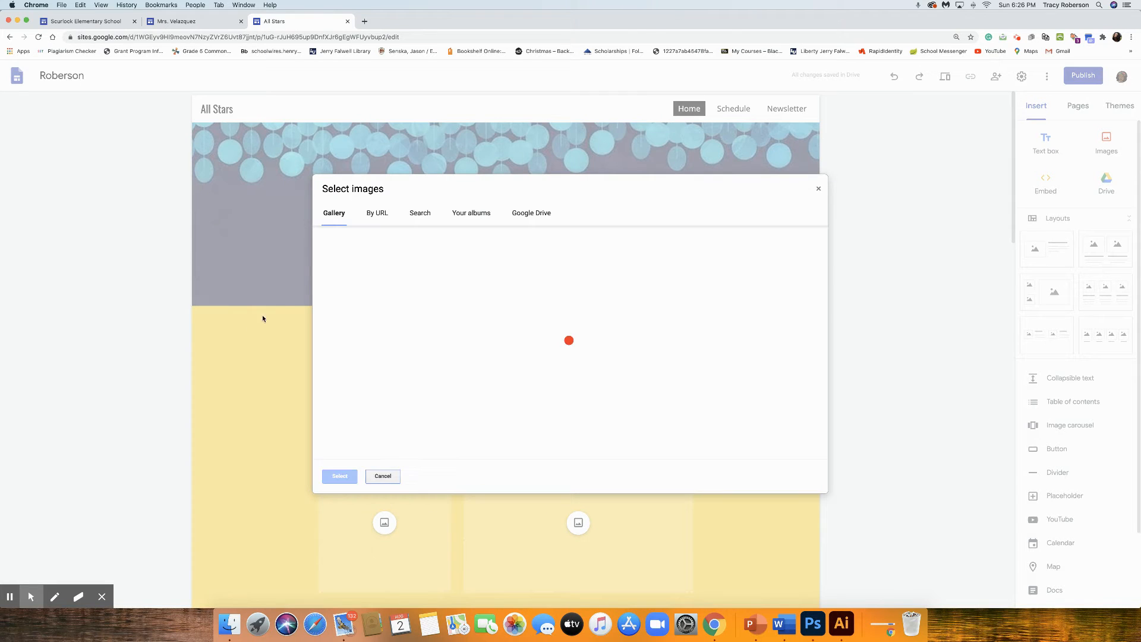
{"action": "left_click", "coordinate": [416, 214]}
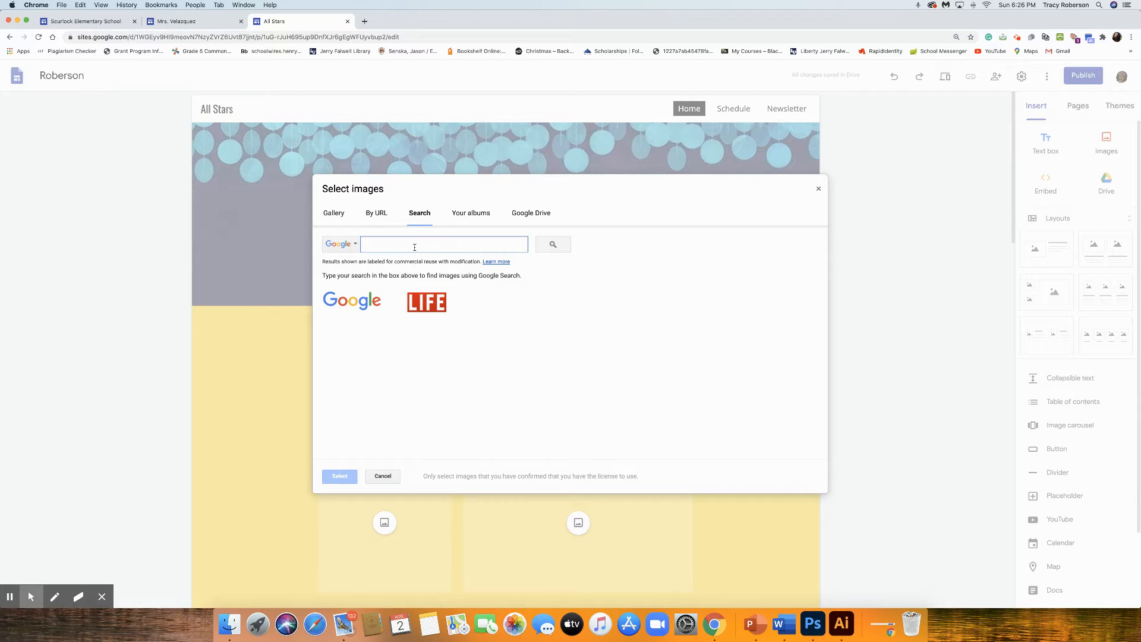
{"action": "type", "text": "crayons"}
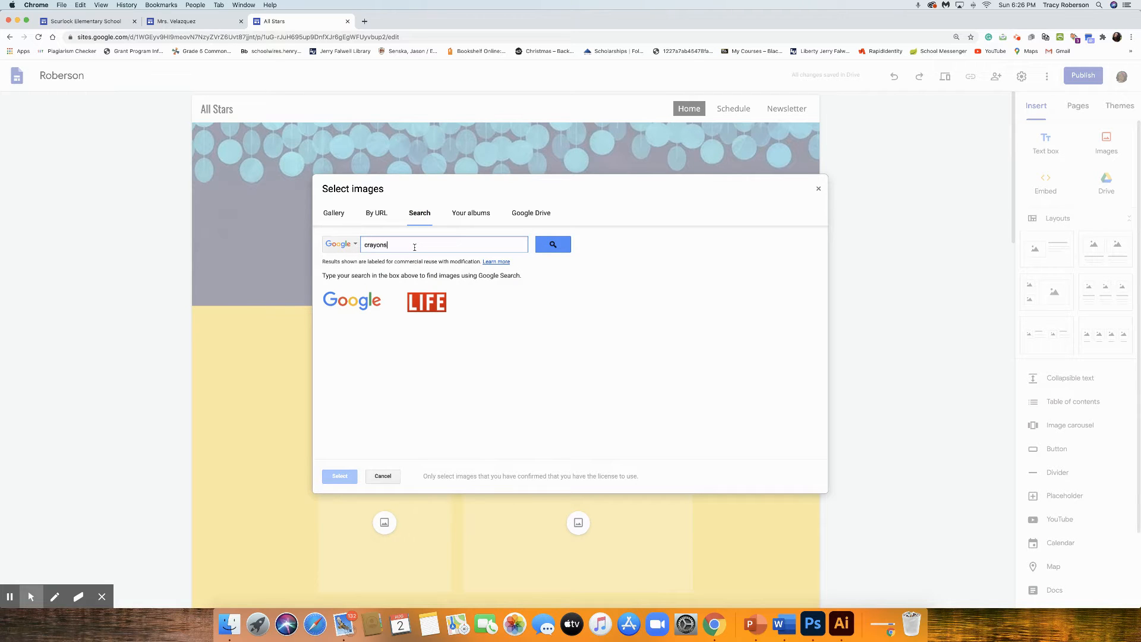
{"action": "key", "text": "Return"}
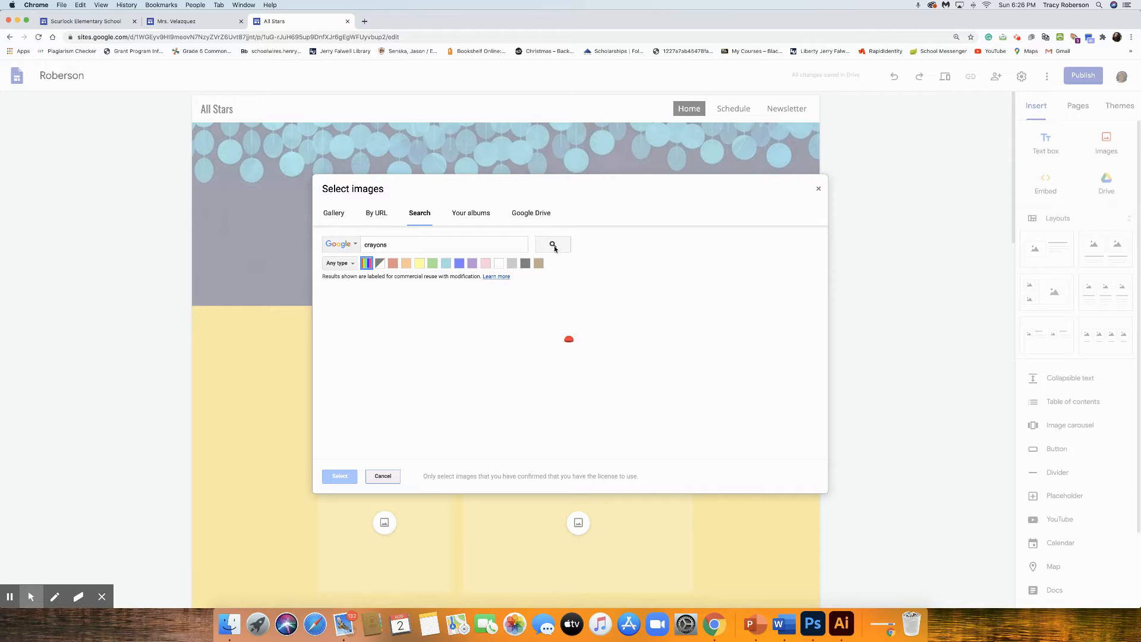
{"action": "left_click", "coordinate": [358, 325]}
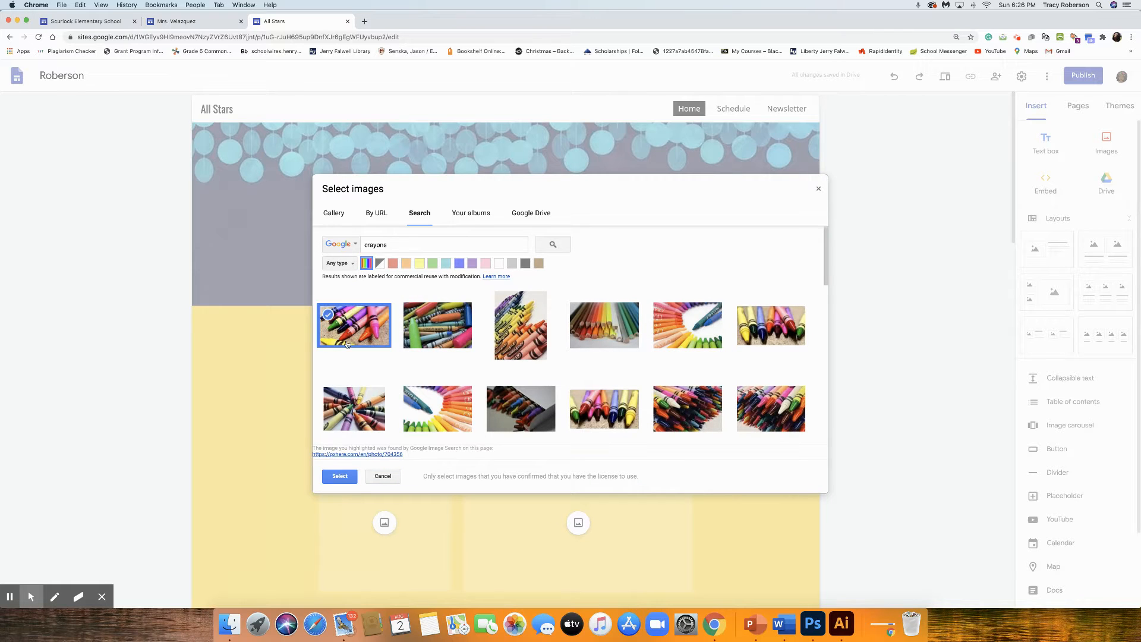
{"action": "left_click", "coordinate": [338, 476]}
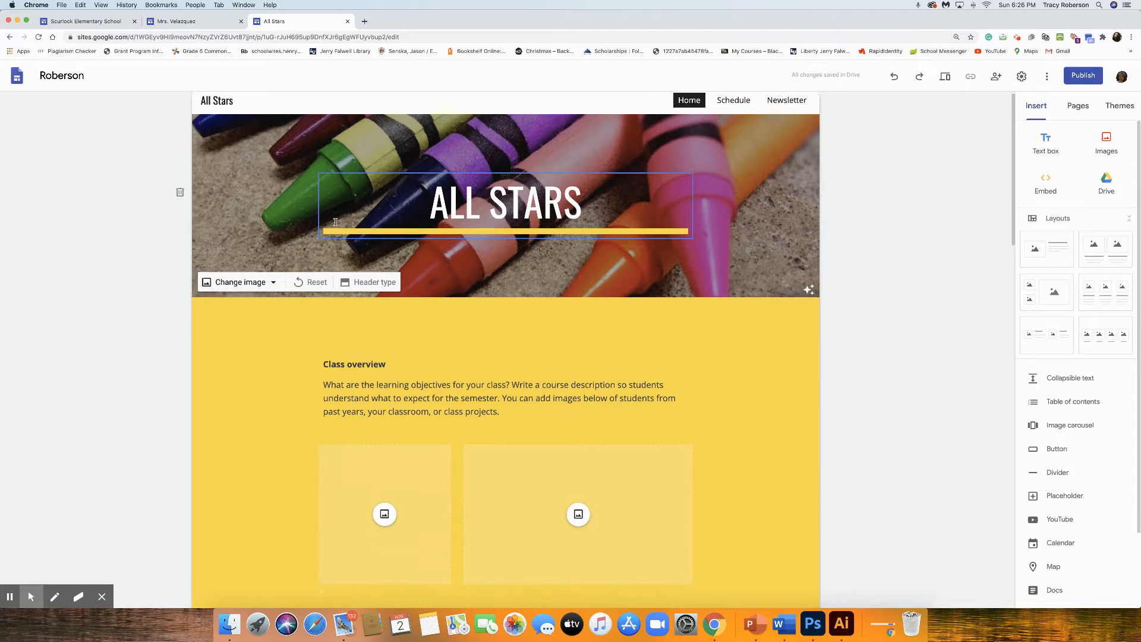
- Examine the home page's class overview, image placeholders and class photo, and select the empty element below the placeholders
{"action": "scroll", "coordinate": [280, 262], "scroll_direction": "down", "scroll_amount": 5}
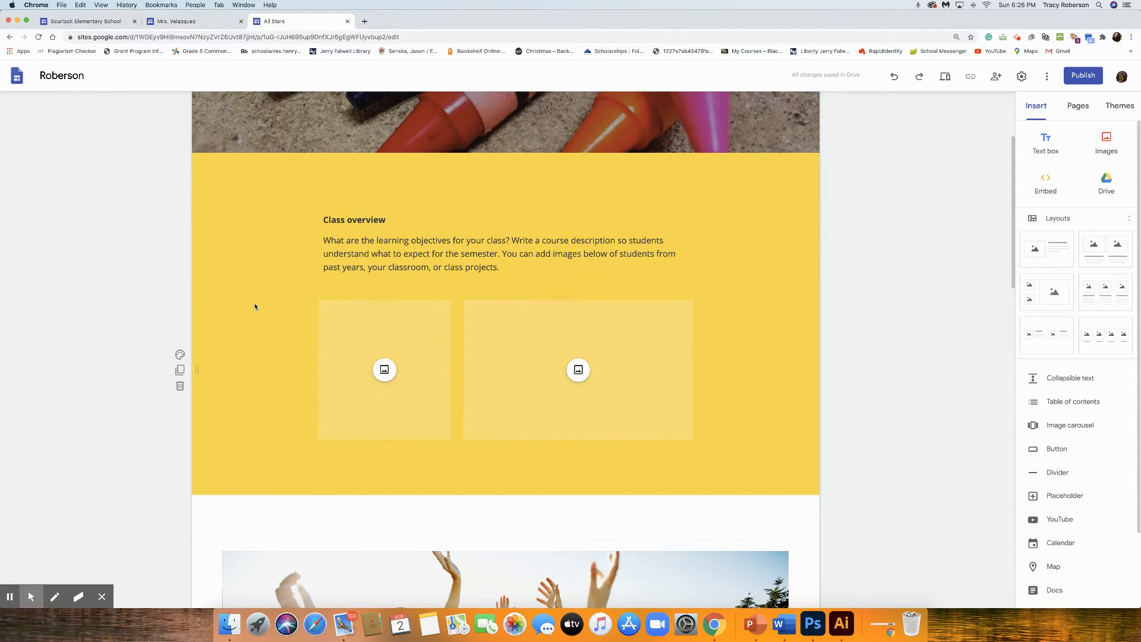
{"action": "scroll", "coordinate": [255, 307], "scroll_direction": "down", "scroll_amount": 2}
{"action": "scroll", "coordinate": [279, 294], "scroll_direction": "up", "scroll_amount": 1}
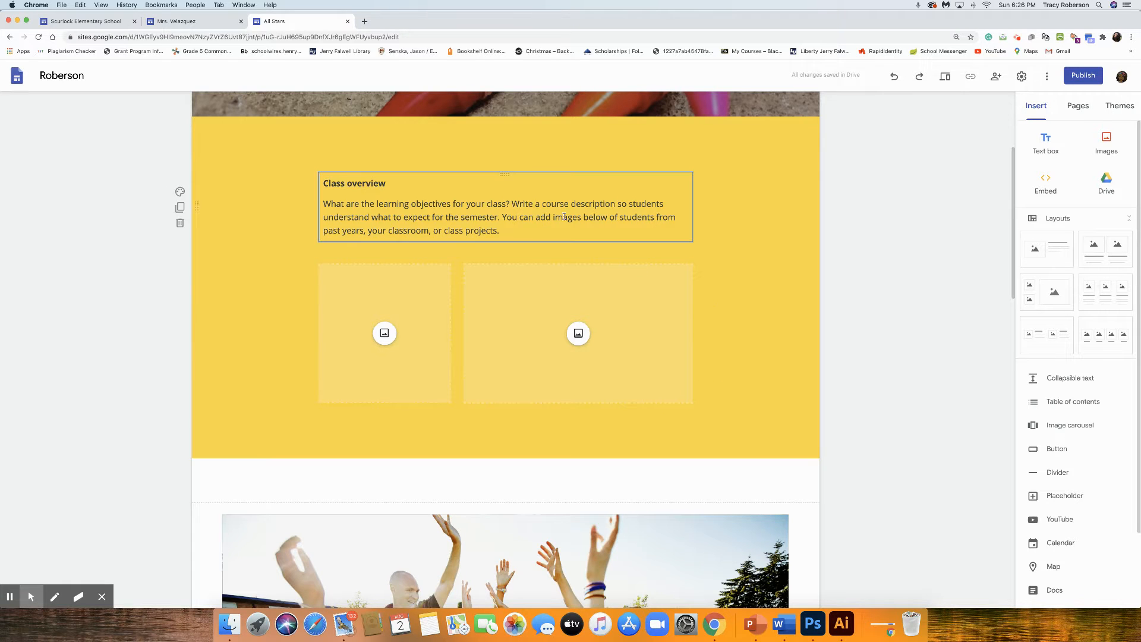
{"action": "scroll", "coordinate": [565, 221], "scroll_direction": "down", "scroll_amount": 3}
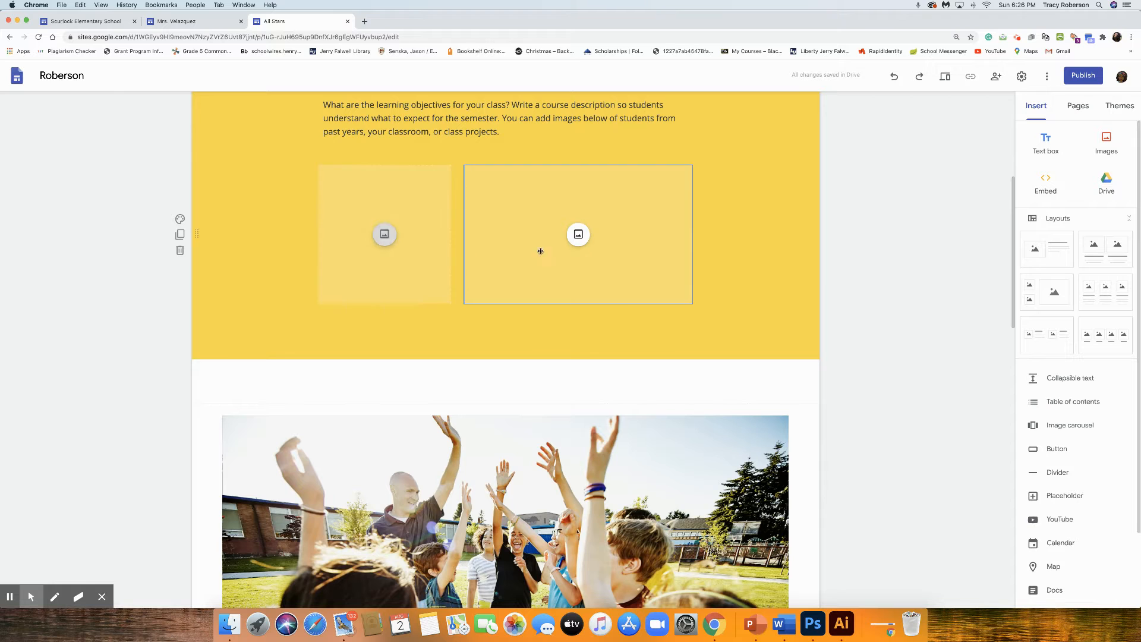
{"action": "scroll", "coordinate": [641, 254], "scroll_direction": "down", "scroll_amount": 9}
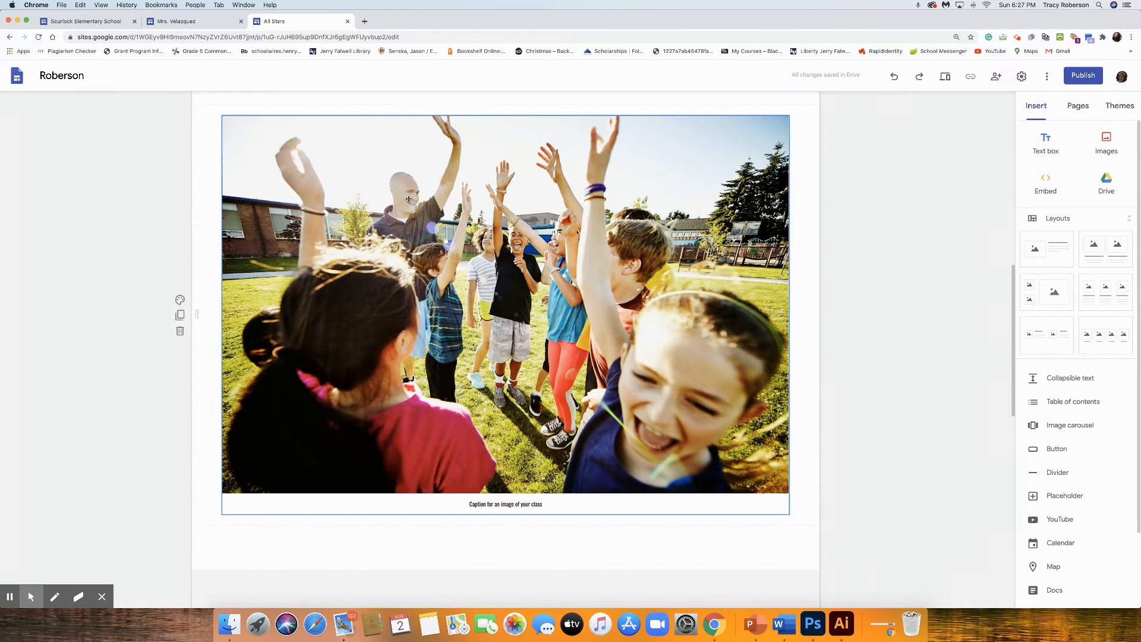
{"action": "scroll", "coordinate": [409, 201], "scroll_direction": "up", "scroll_amount": 12}
{"action": "scroll", "coordinate": [561, 254], "scroll_direction": "down", "scroll_amount": 12}
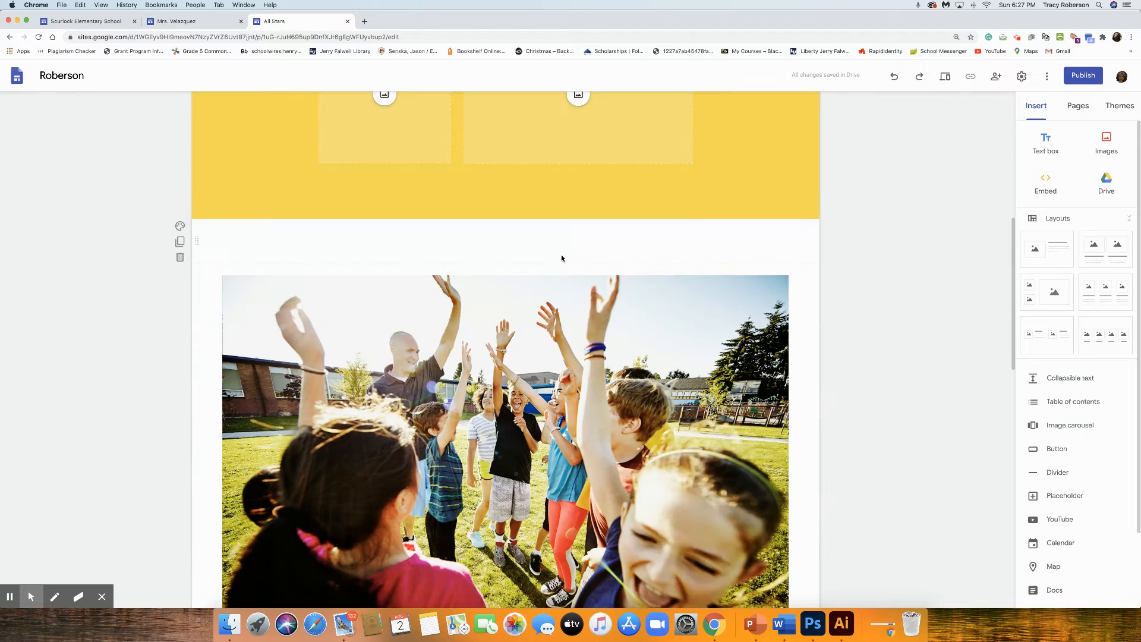
{"action": "scroll", "coordinate": [569, 252], "scroll_direction": "up", "scroll_amount": 7}
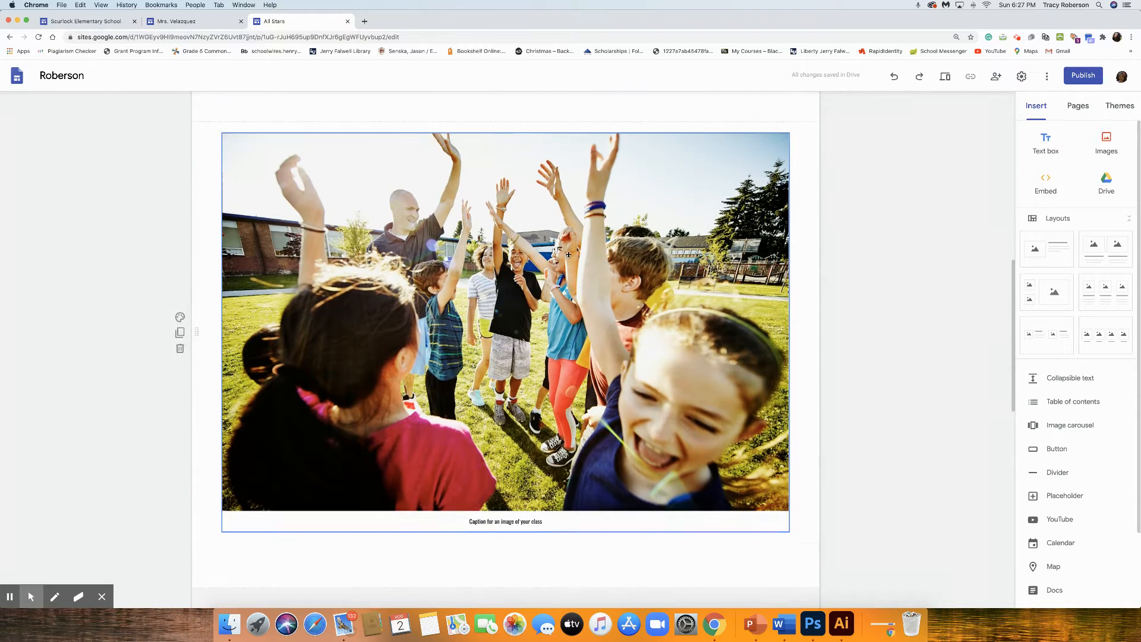
{"action": "scroll", "coordinate": [356, 199], "scroll_direction": "up", "scroll_amount": 3}
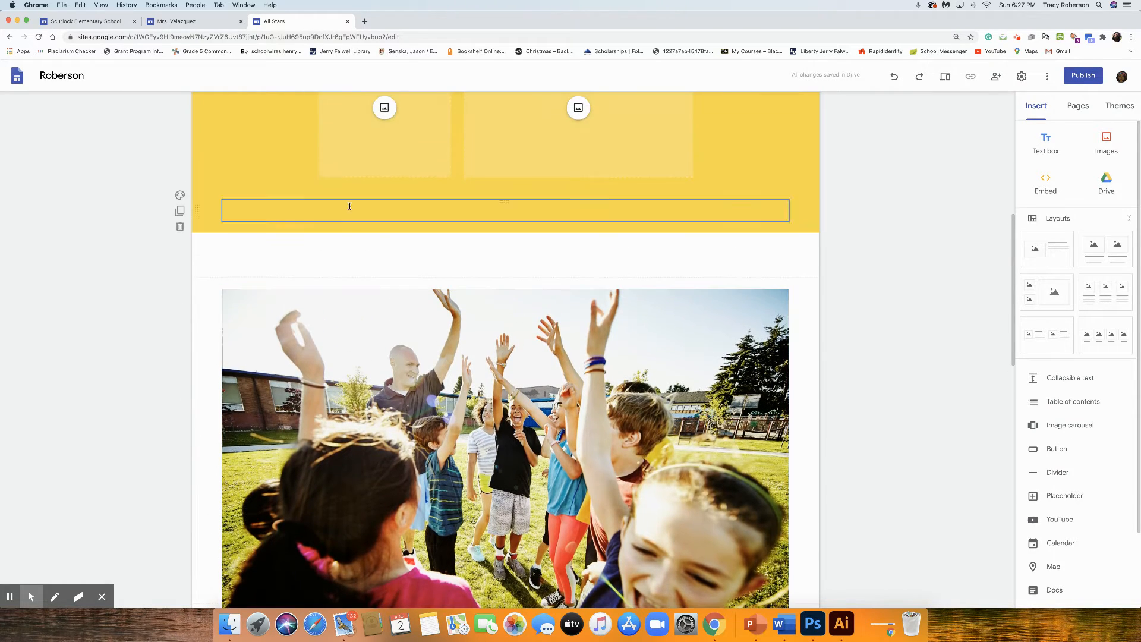
{"action": "left_click", "coordinate": [355, 200]}
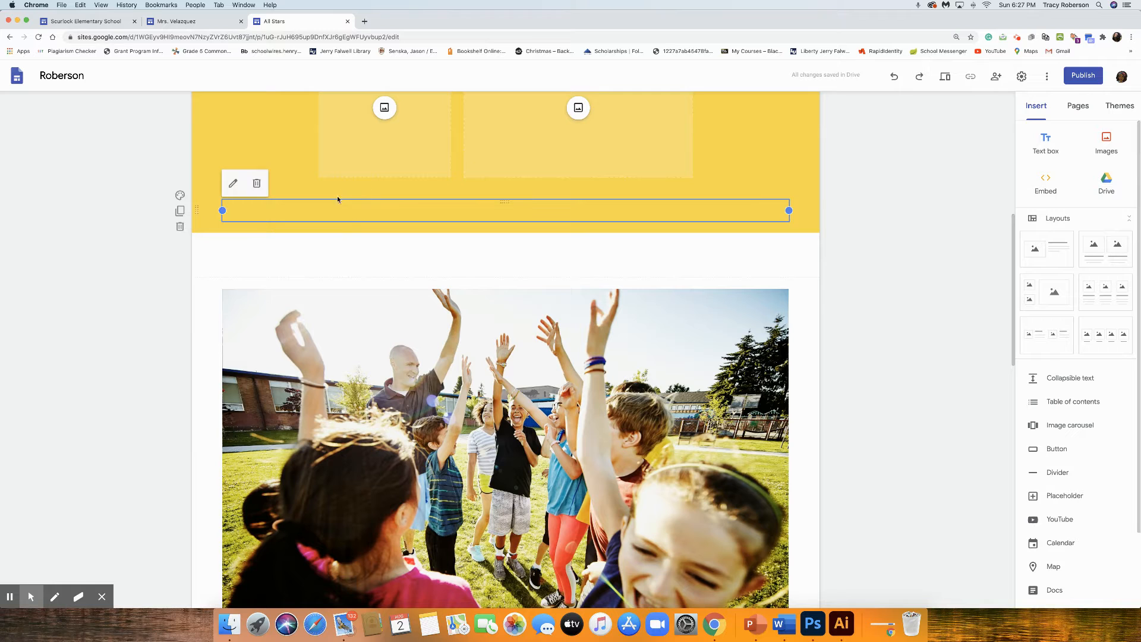
- Delete the empty element below the image placeholders, and the class photo together with its emptied section
{"action": "left_click", "coordinate": [256, 185]}
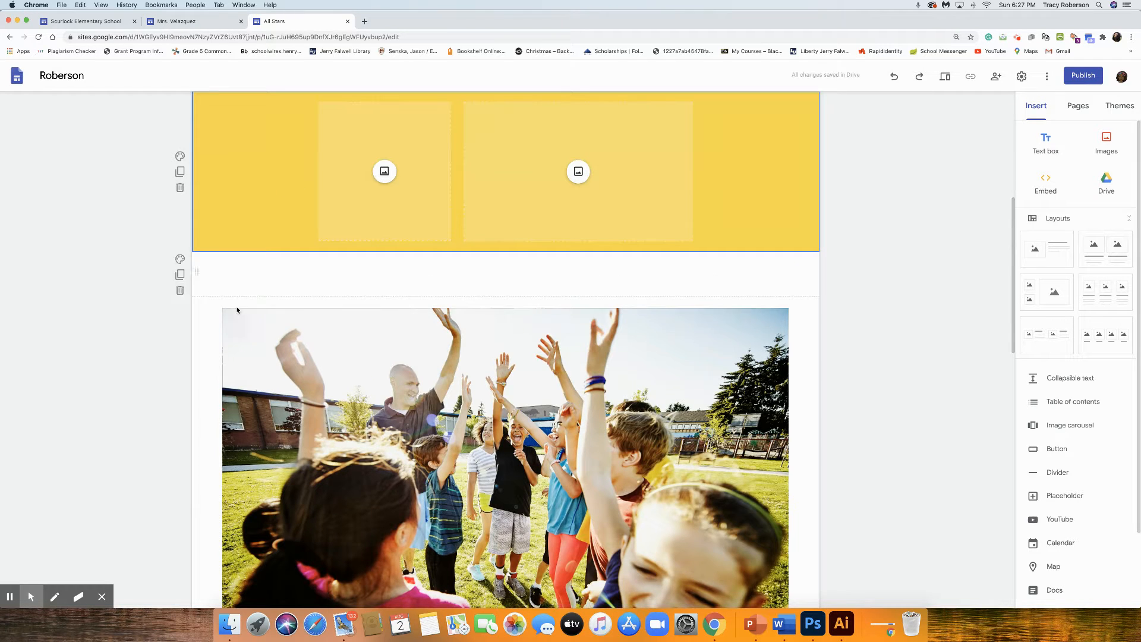
{"action": "left_click", "coordinate": [344, 337]}
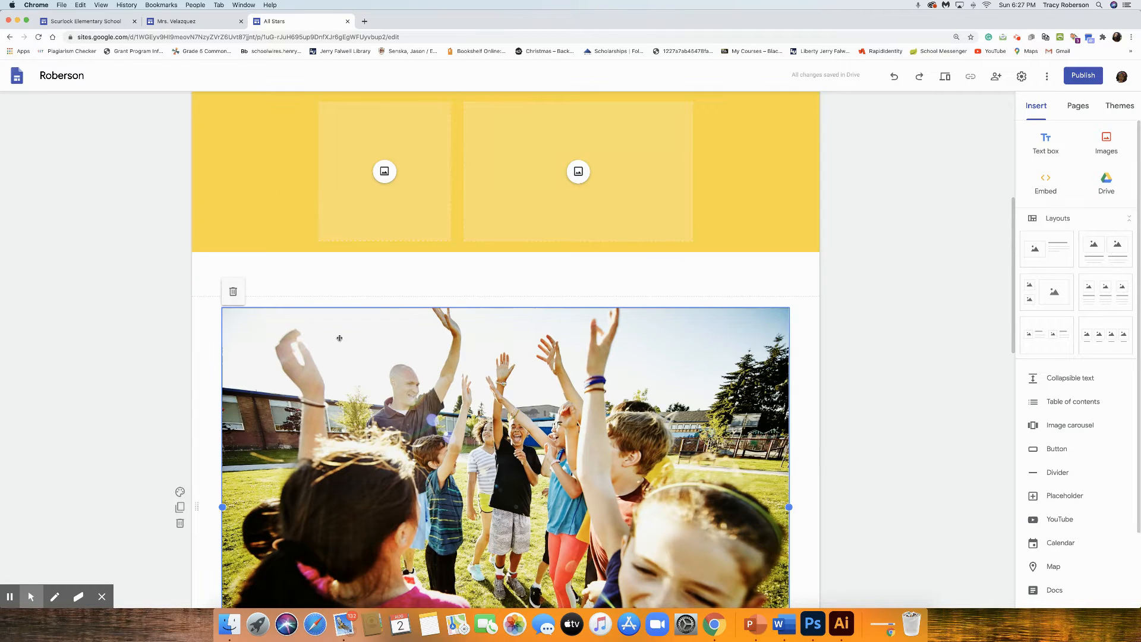
{"action": "left_click", "coordinate": [233, 291]}
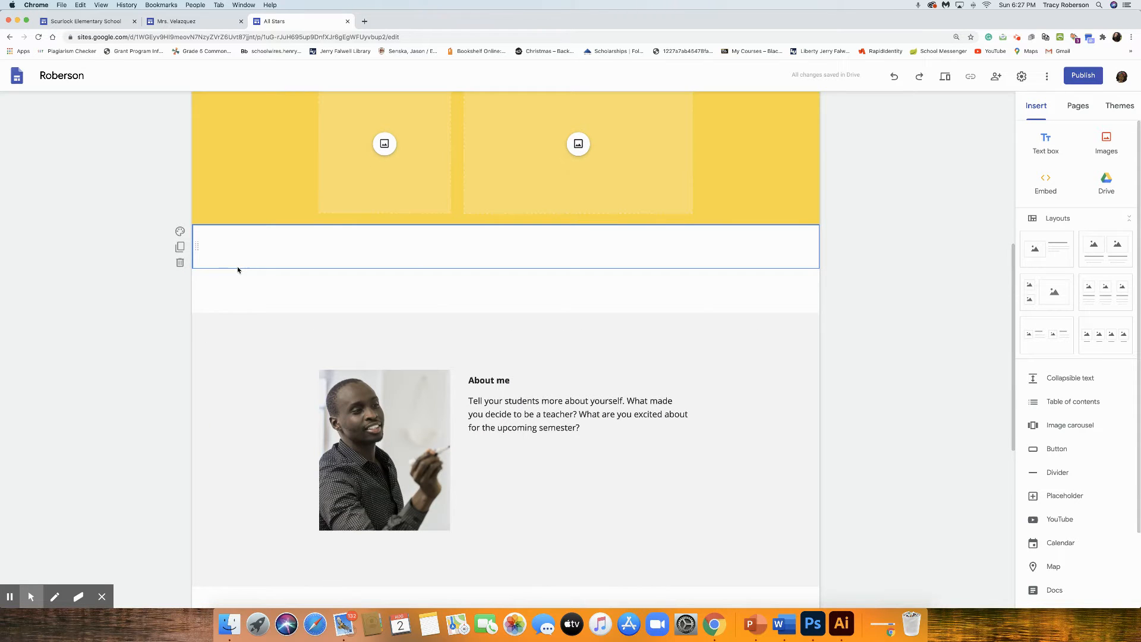
{"action": "left_click", "coordinate": [180, 262]}
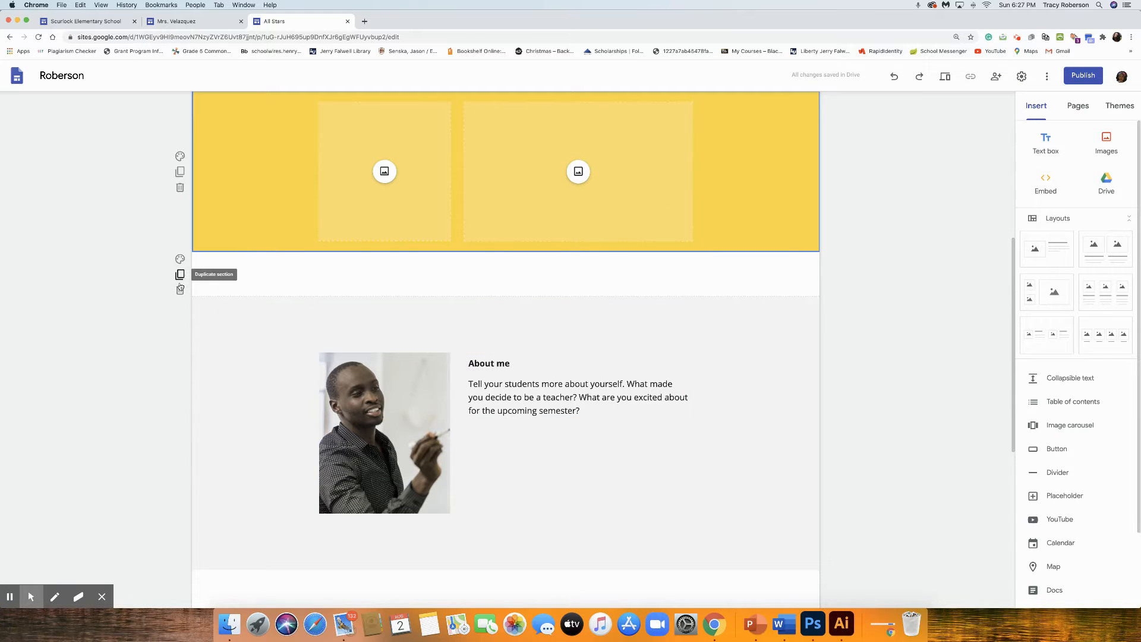
- Delete the About me section and the empty sections between the image placeholders and Resources
{"action": "left_click", "coordinate": [180, 450]}
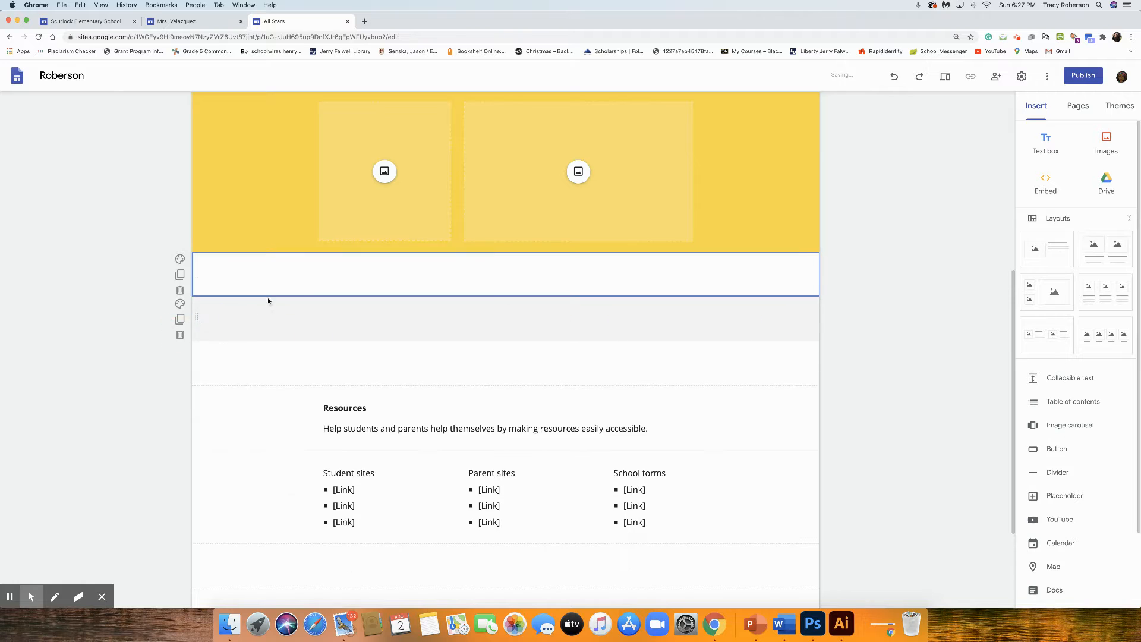
{"action": "left_click", "coordinate": [179, 290]}
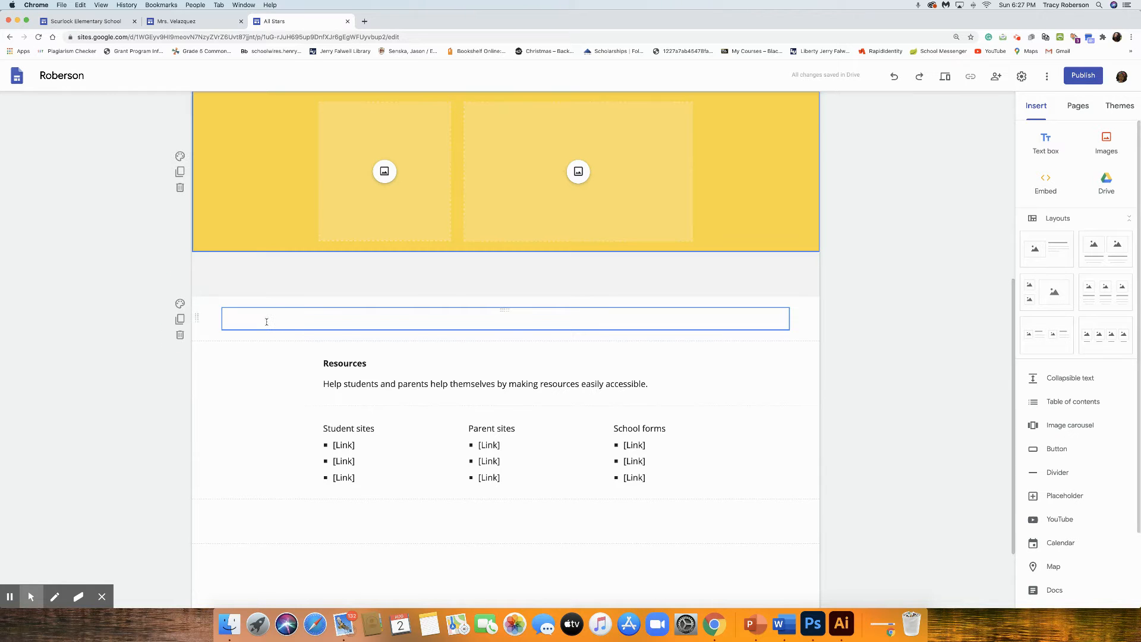
{"action": "left_click", "coordinate": [229, 328]}
{"action": "left_click", "coordinate": [180, 334]}
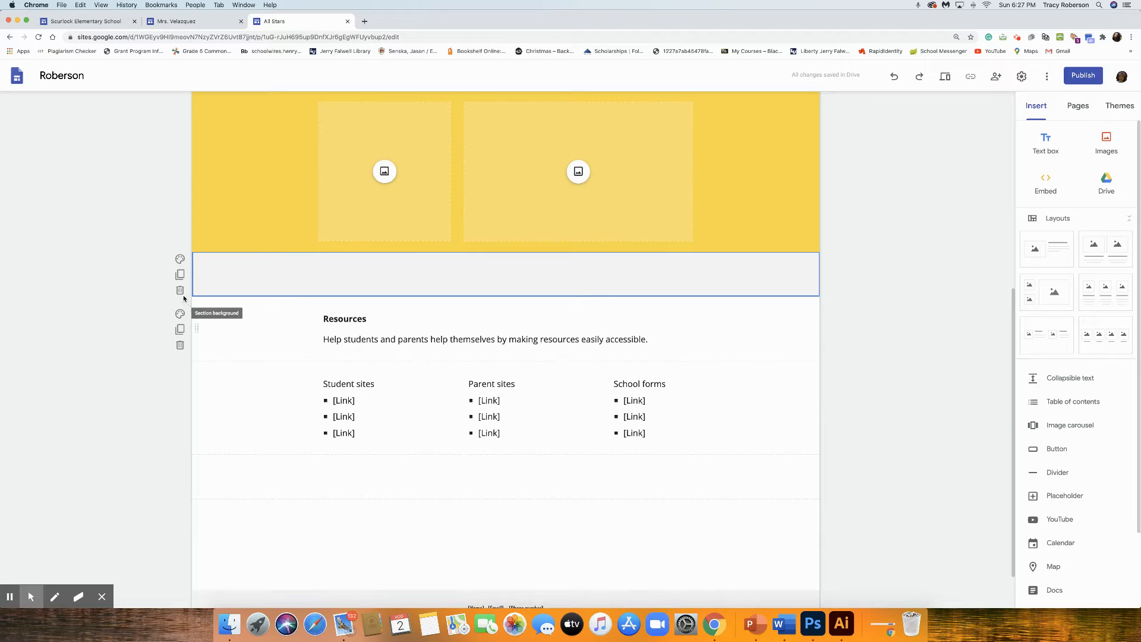
{"action": "left_click", "coordinate": [179, 290]}
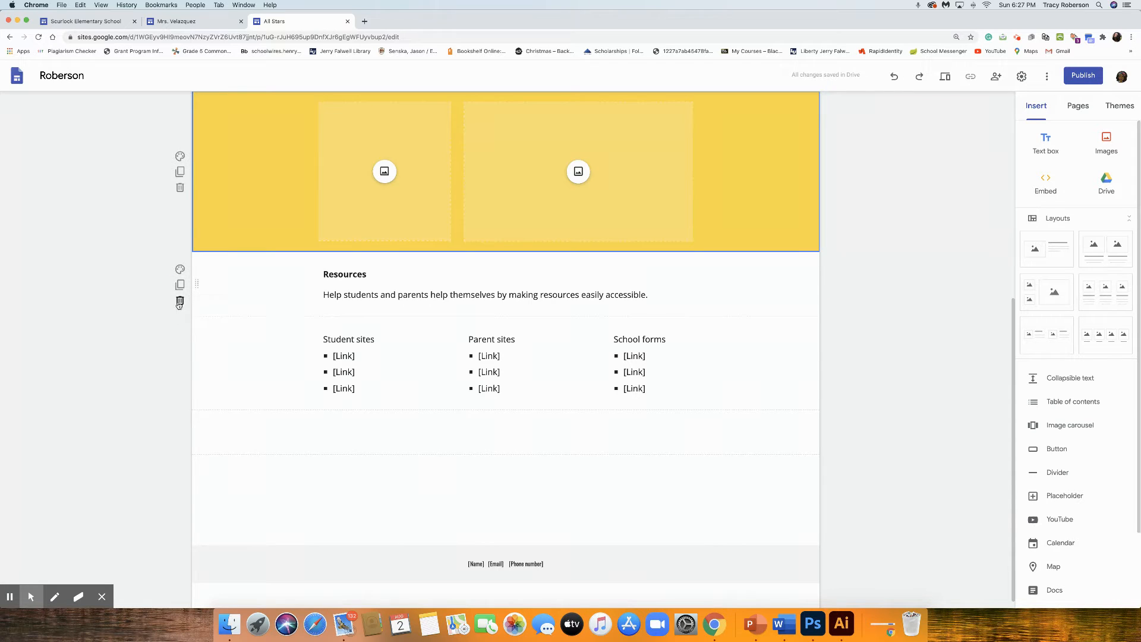
- Delete the Resources text and link column sections, along with the remaining empty section above the footer
{"action": "left_click", "coordinate": [180, 299]}
{"action": "left_click", "coordinate": [180, 369]}
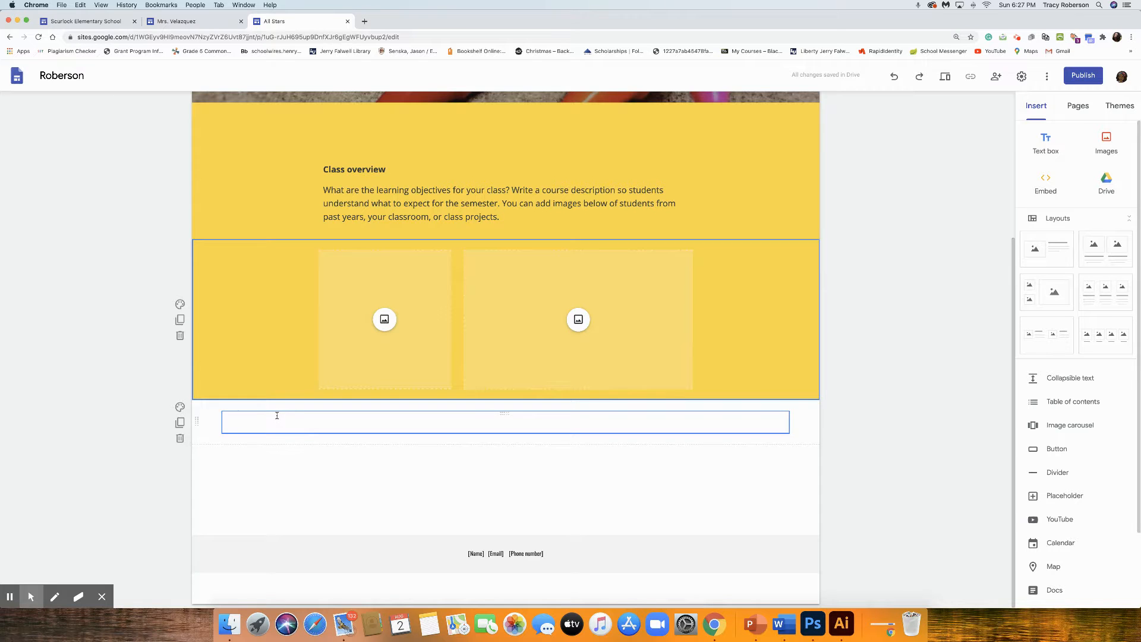
{"action": "left_click", "coordinate": [179, 438]}
{"action": "left_click", "coordinate": [243, 499]}
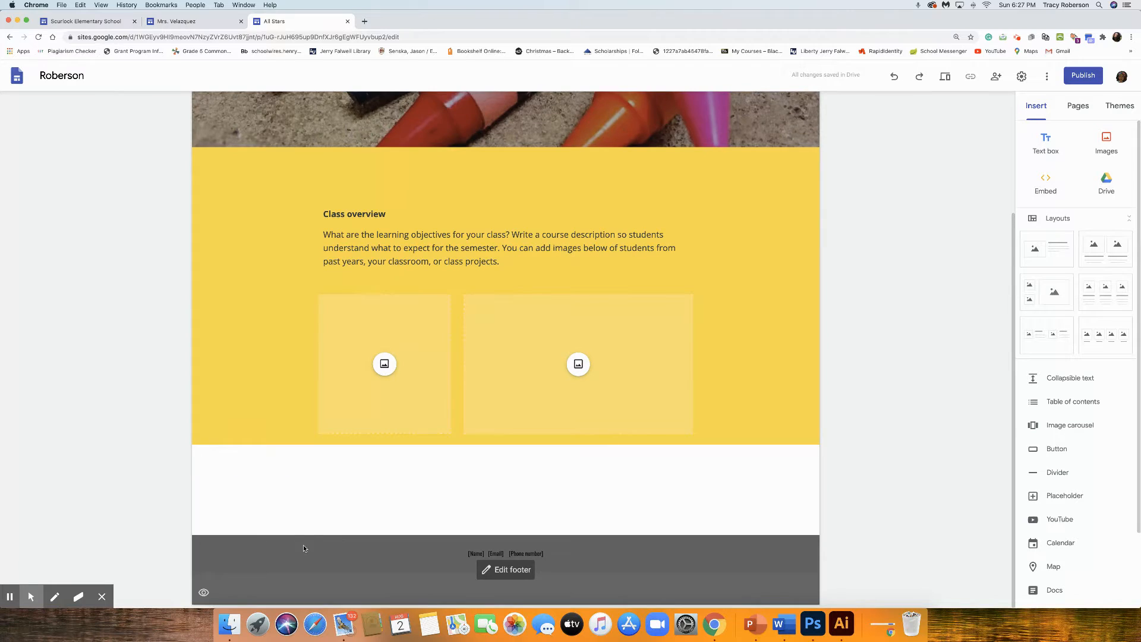
{"action": "left_click", "coordinate": [303, 544]}
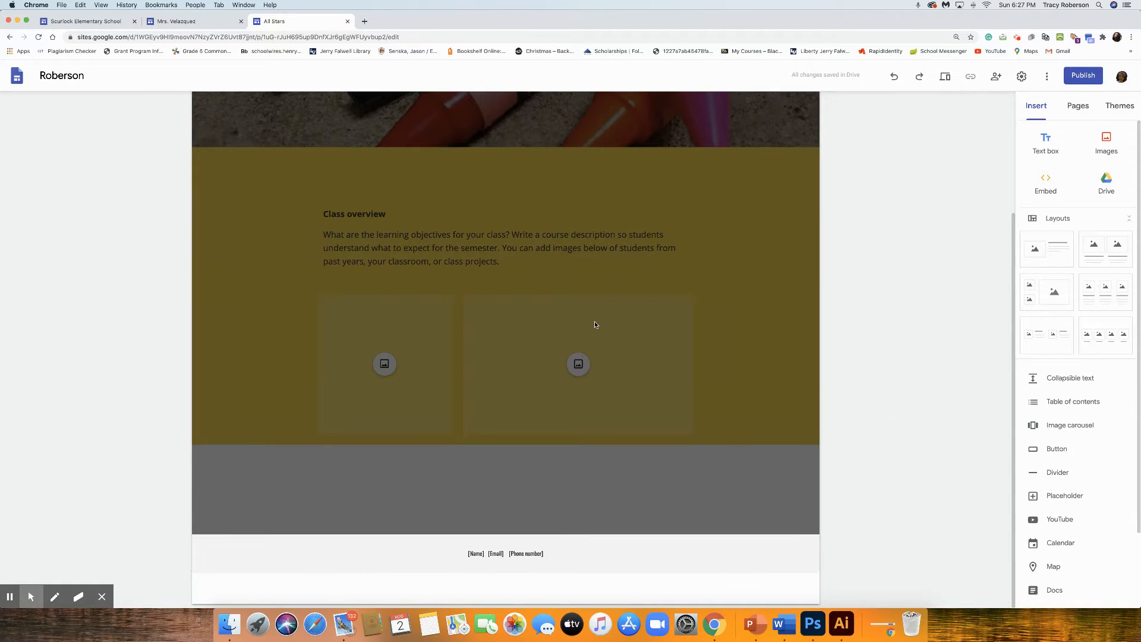
{"action": "scroll", "coordinate": [594, 321], "scroll_direction": "up", "scroll_amount": 3}
{"action": "left_click", "coordinate": [596, 367]}
{"action": "scroll", "coordinate": [597, 368], "scroll_direction": "down", "scroll_amount": 5}
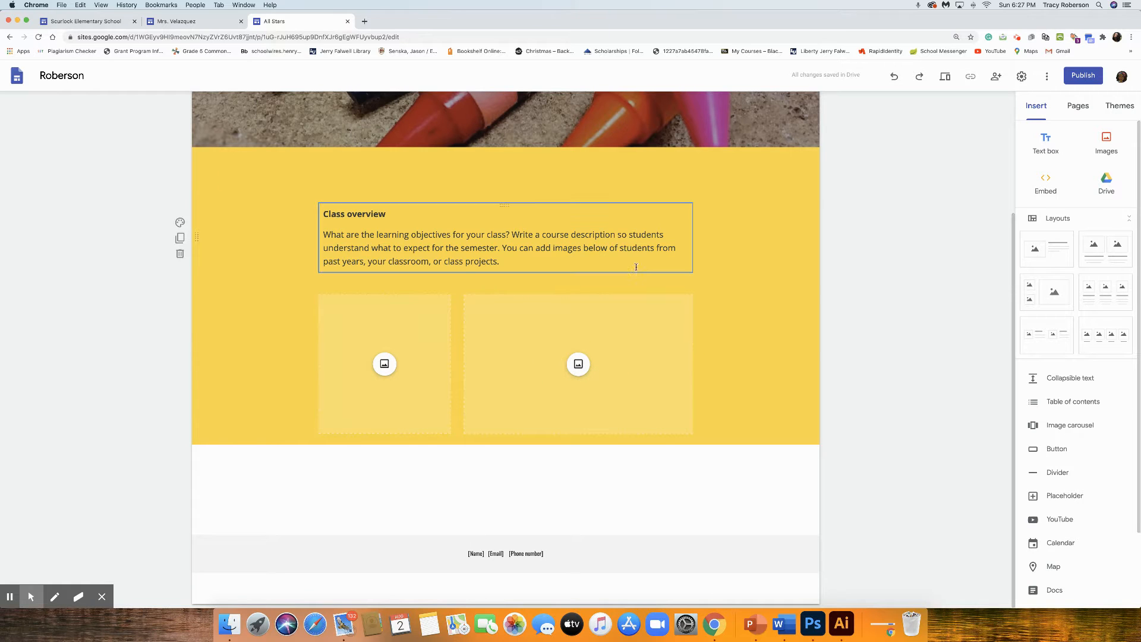
- Insert the layout with one image beside a title and text in the blank area below the class overview's placeholders
{"action": "scroll", "coordinate": [684, 327], "scroll_direction": "down", "scroll_amount": 2}
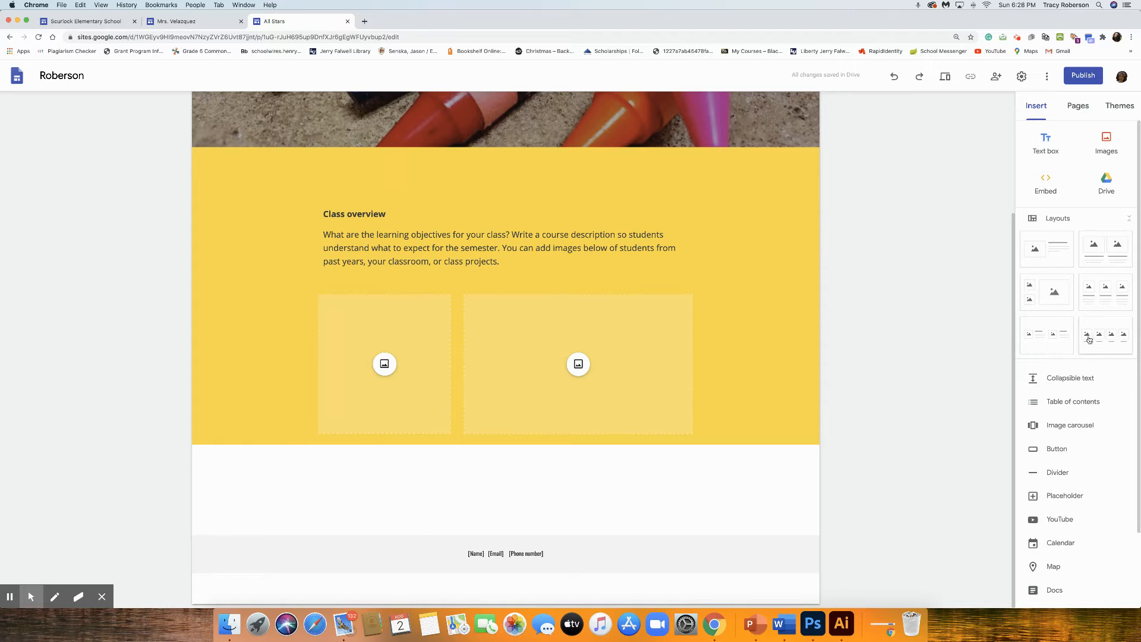
{"action": "scroll", "coordinate": [1028, 297], "scroll_direction": "down", "scroll_amount": 3}
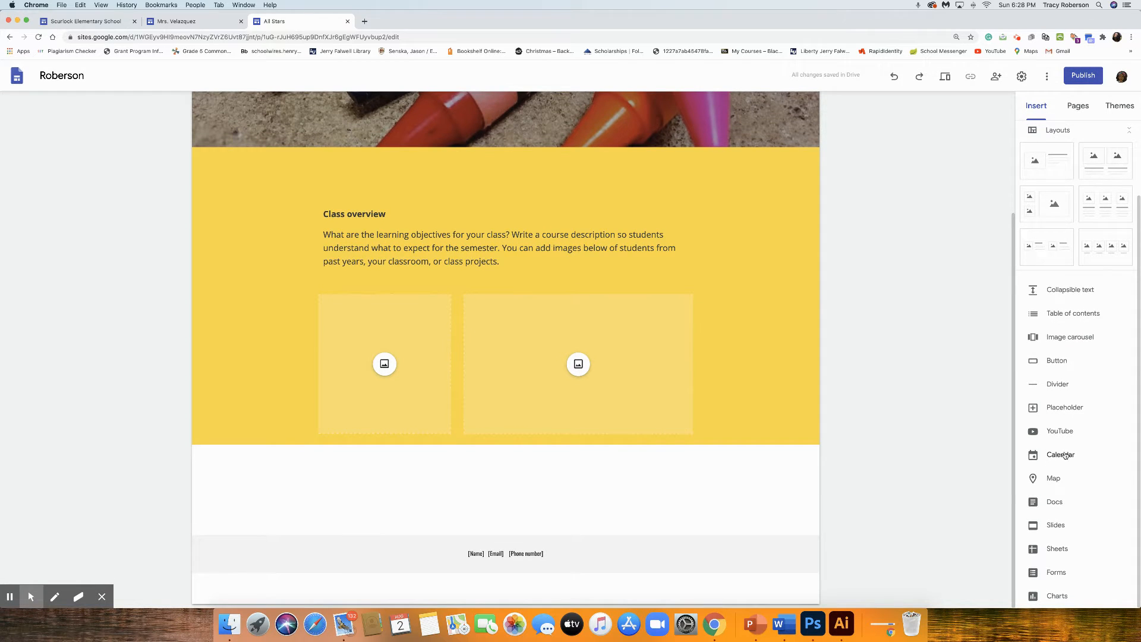
{"action": "scroll", "coordinate": [1043, 261], "scroll_direction": "up", "scroll_amount": 3}
{"action": "left_click_drag", "start_coordinate": [1050, 250], "coordinate": [443, 502]}
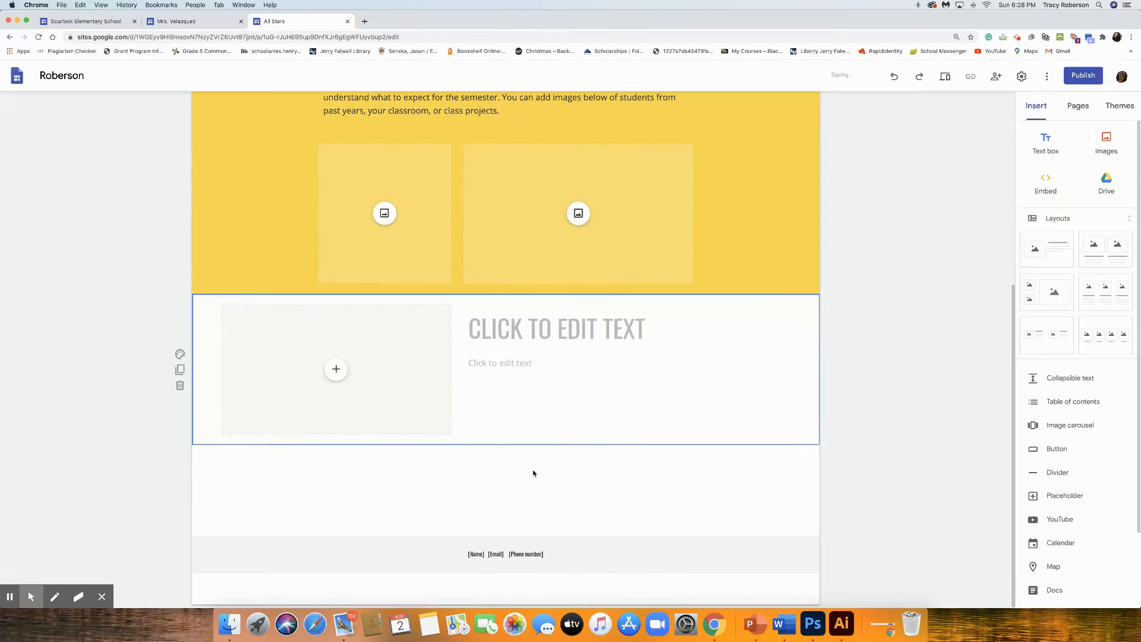
- Enter DAILY ANNOUNCEMENTS as the title of the new layout section
{"action": "left_click", "coordinate": [619, 330]}
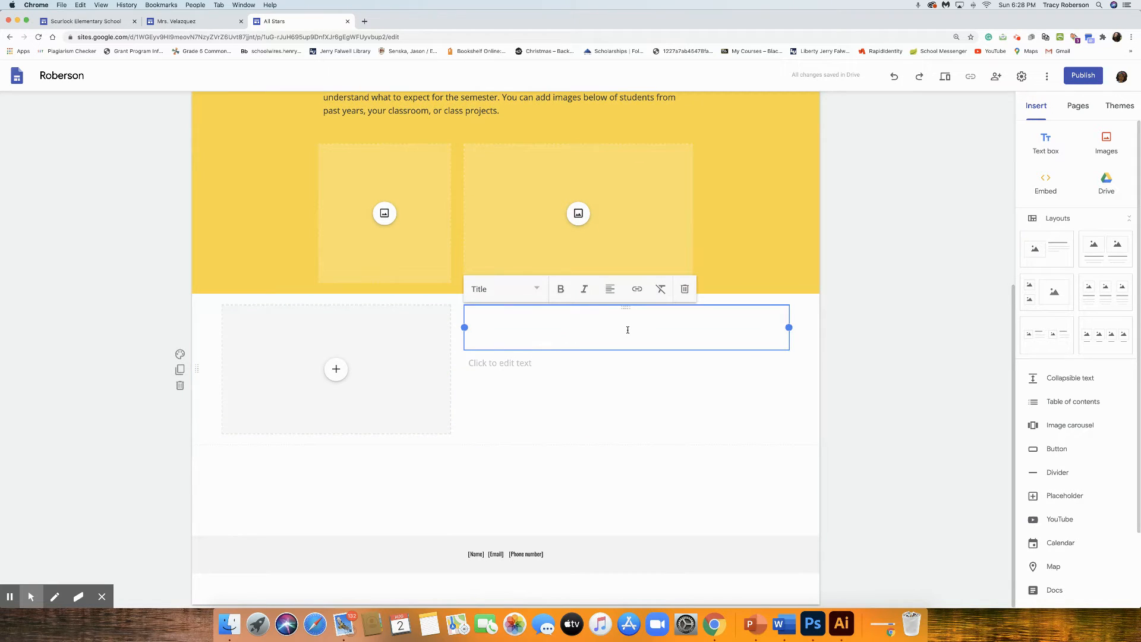
{"action": "type", "text": "DAILY "}
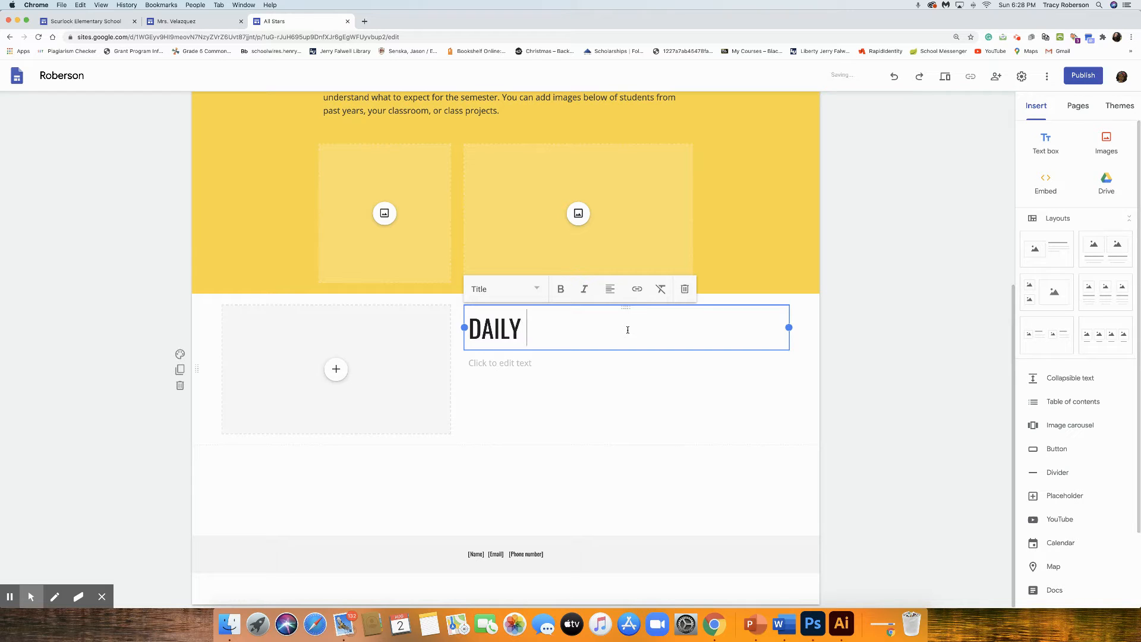
{"action": "type", "text": "ANNOUN"}
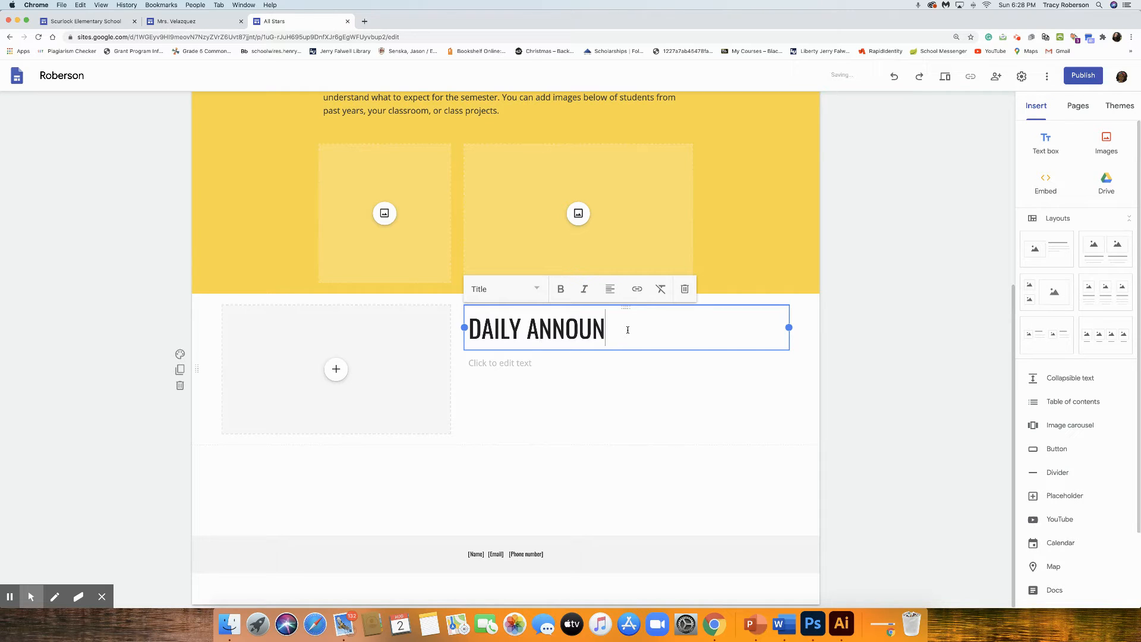
{"action": "type", "text": "CMENTS"}
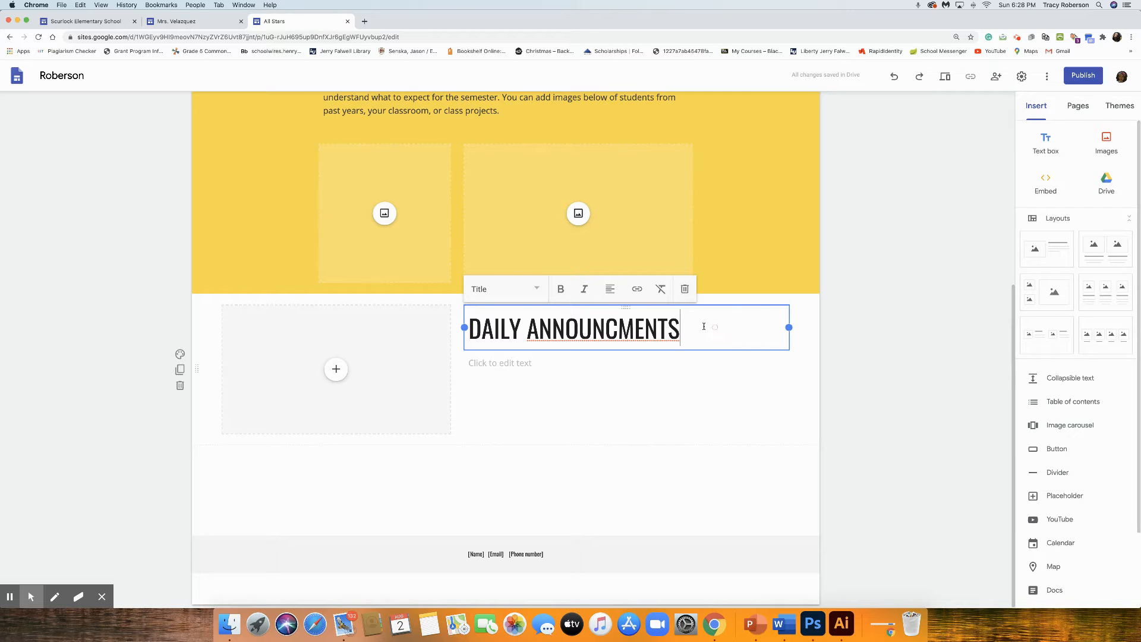
{"action": "left_click", "coordinate": [617, 328]}
{"action": "type", "text": "E"}
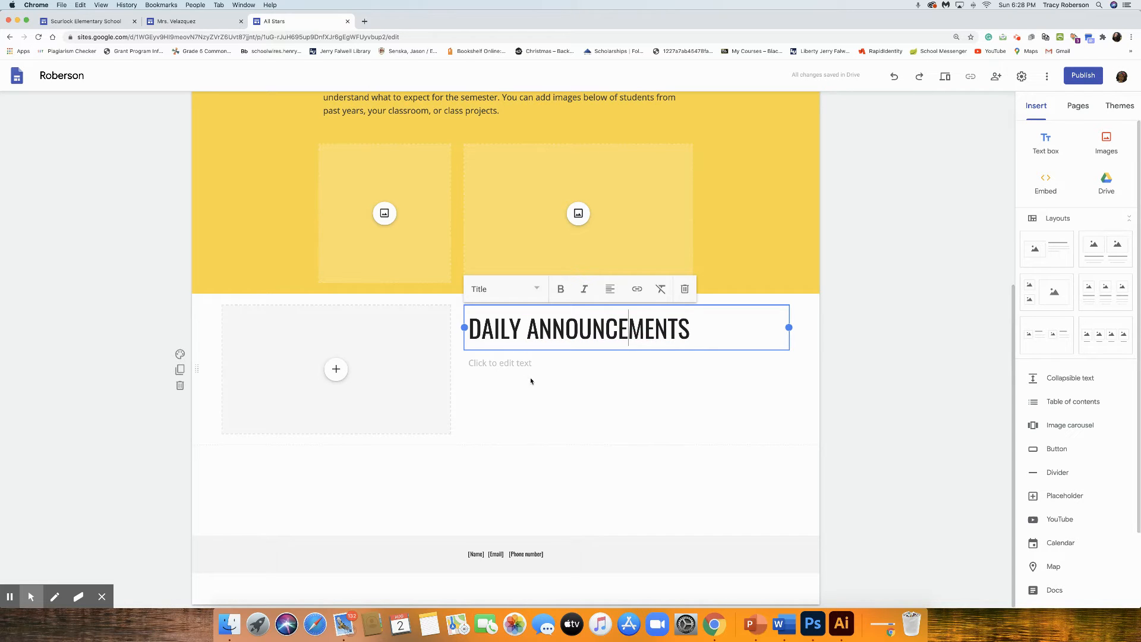
- Start selecting an image for the placeholder beside the Daily Announcements title and browse Google image results for "announcement"
{"action": "left_click", "coordinate": [336, 369]}
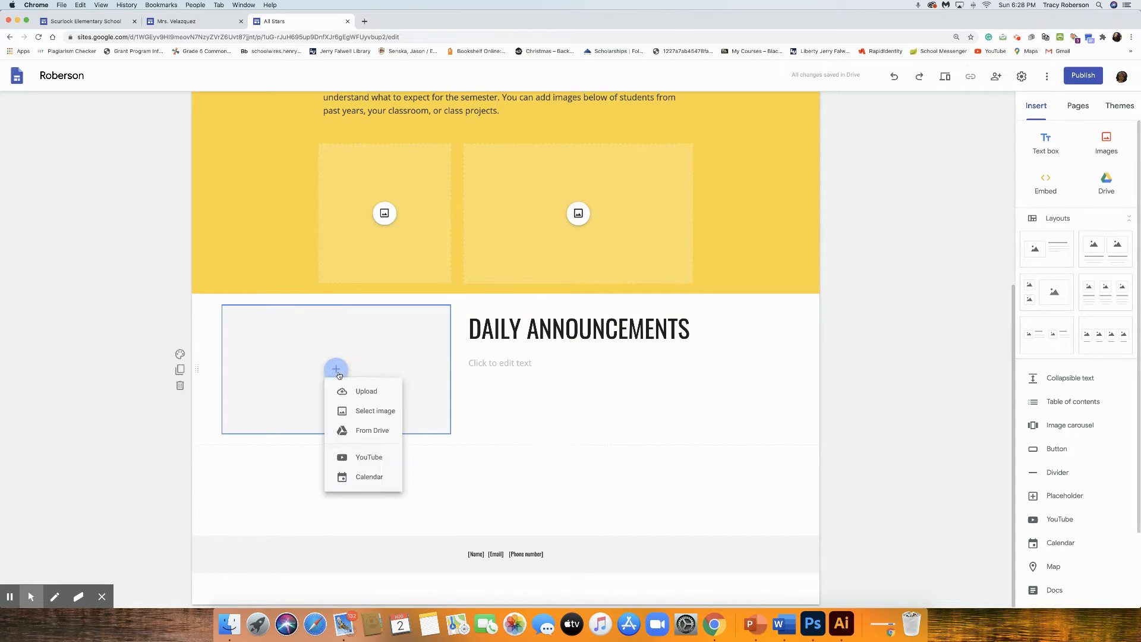
{"action": "left_click", "coordinate": [379, 423]}
{"action": "left_click", "coordinate": [417, 102]}
{"action": "left_click", "coordinate": [415, 241]}
{"action": "left_click", "coordinate": [336, 131]}
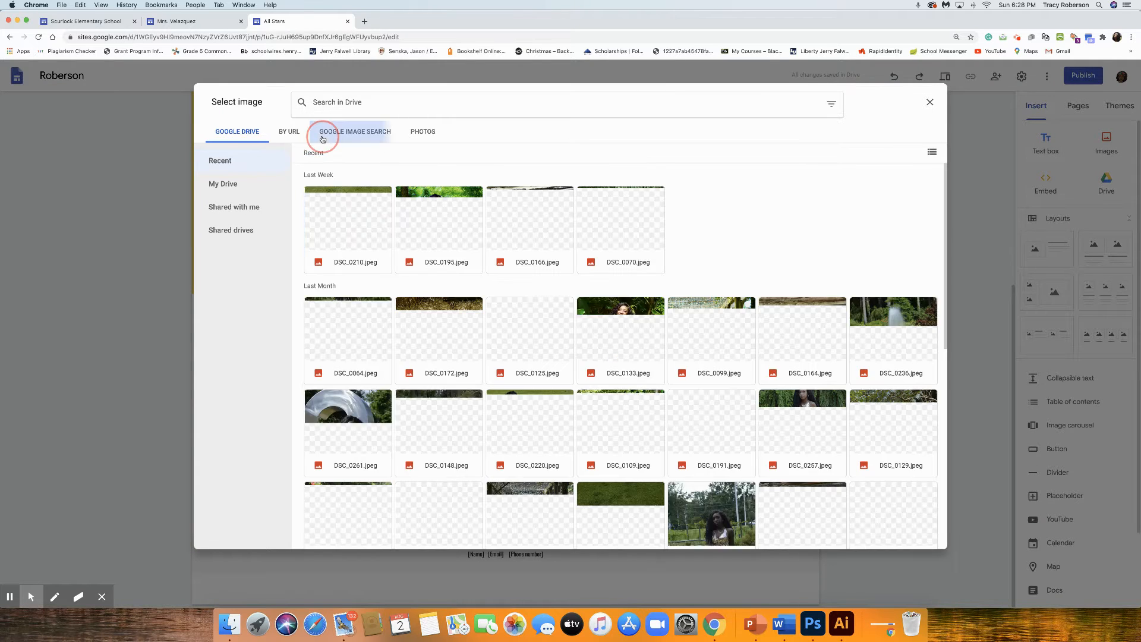
{"action": "left_click", "coordinate": [371, 99]}
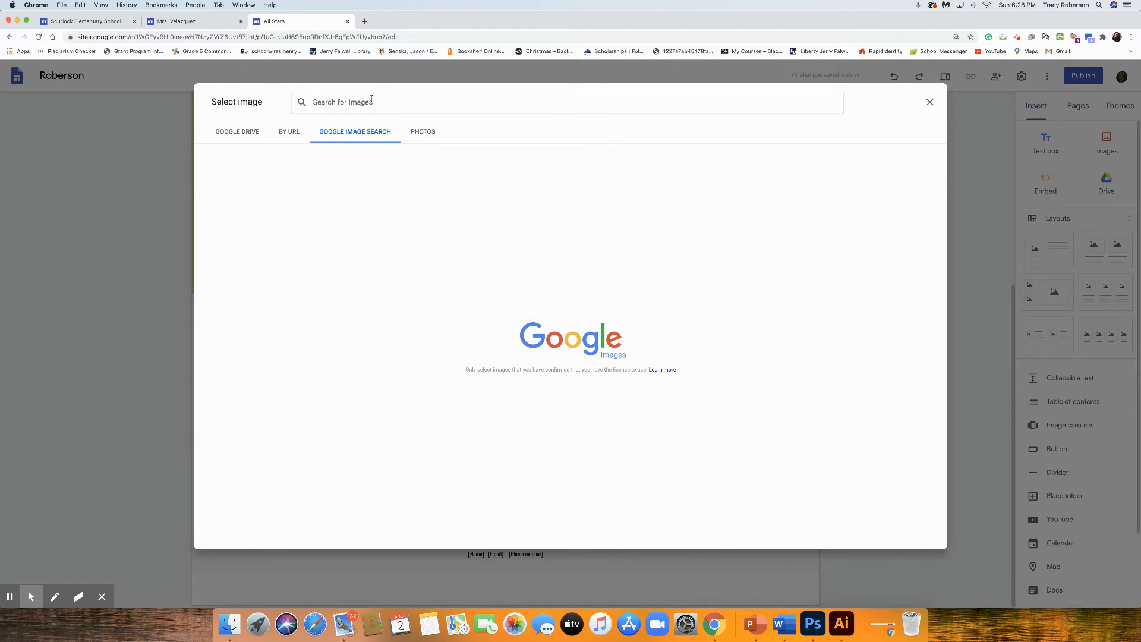
{"action": "type", "text": "Announce"}
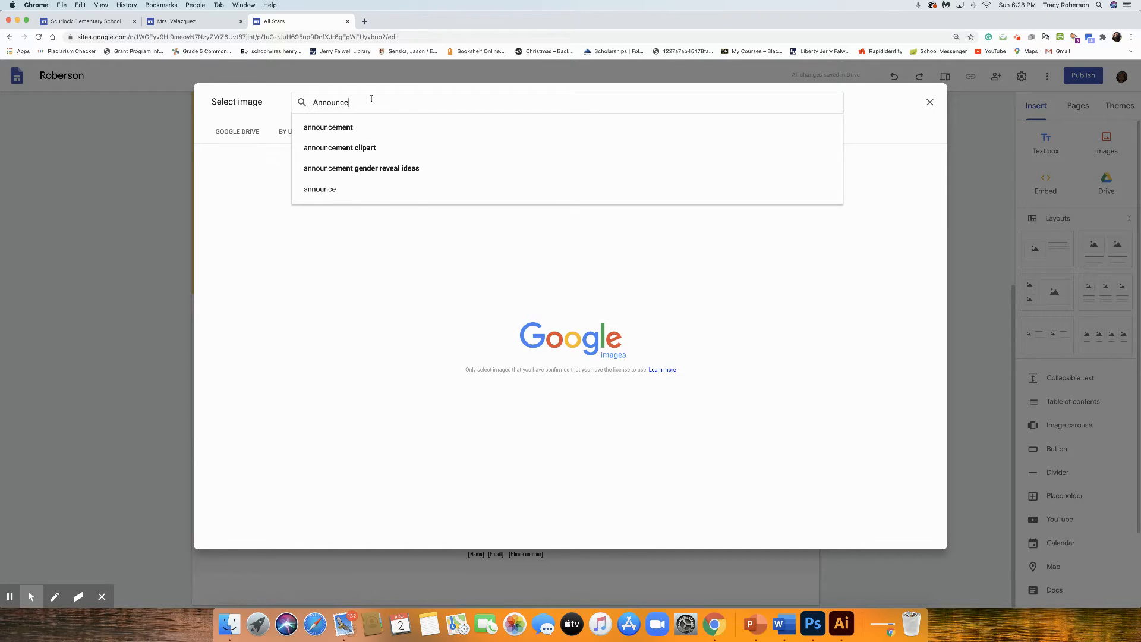
{"action": "left_click", "coordinate": [340, 128]}
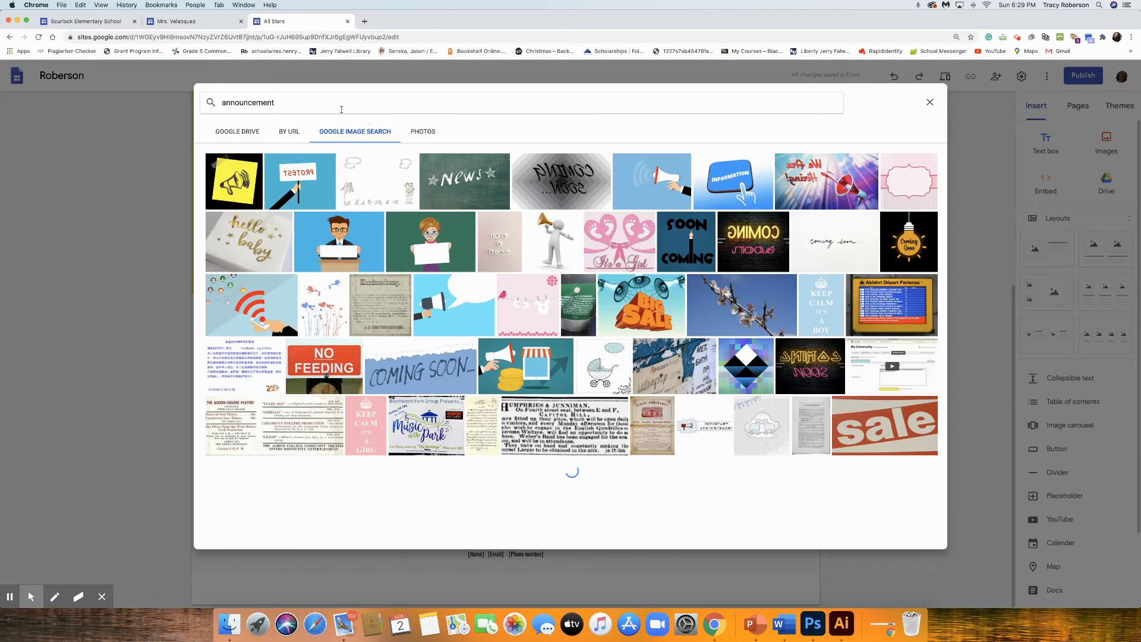
{"action": "scroll", "coordinate": [637, 291], "scroll_direction": "down", "scroll_amount": 15}
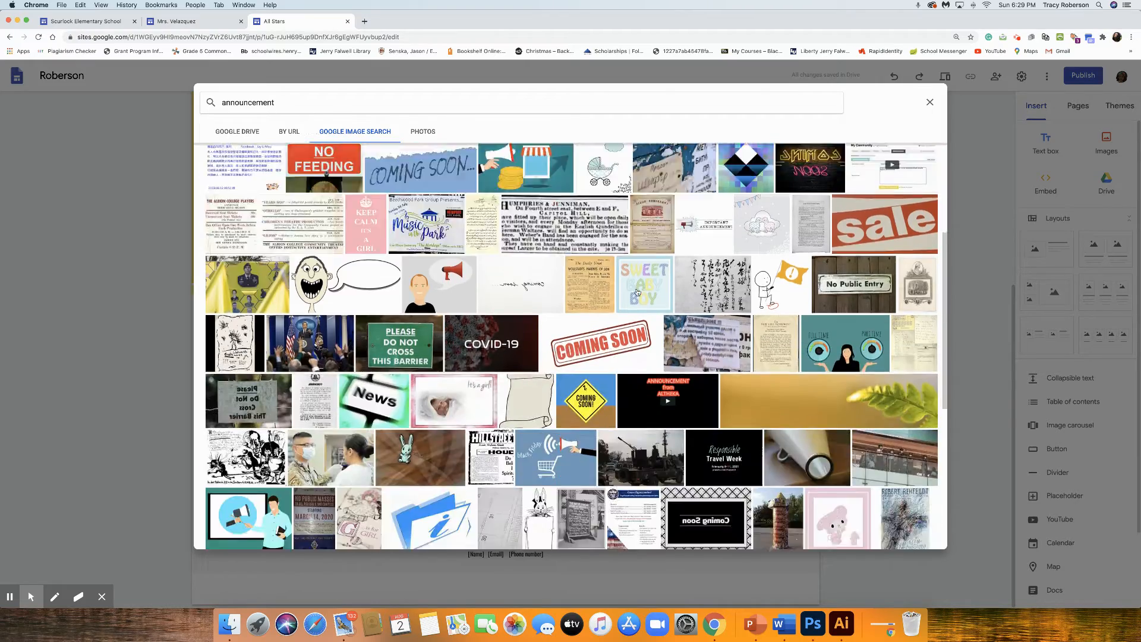
{"action": "scroll", "coordinate": [638, 292], "scroll_direction": "up", "scroll_amount": 15}
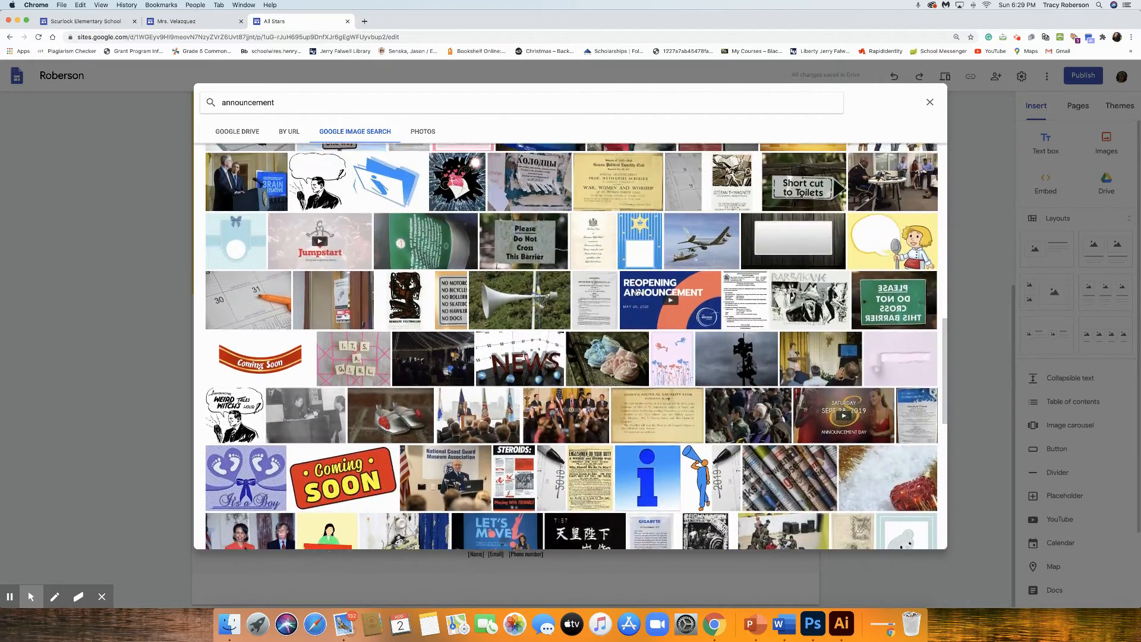
- Change the image search to "daily announcements" and look through the pictures for a suitable one
{"action": "left_click", "coordinate": [221, 101]}
{"action": "type", "text": "Dail"}
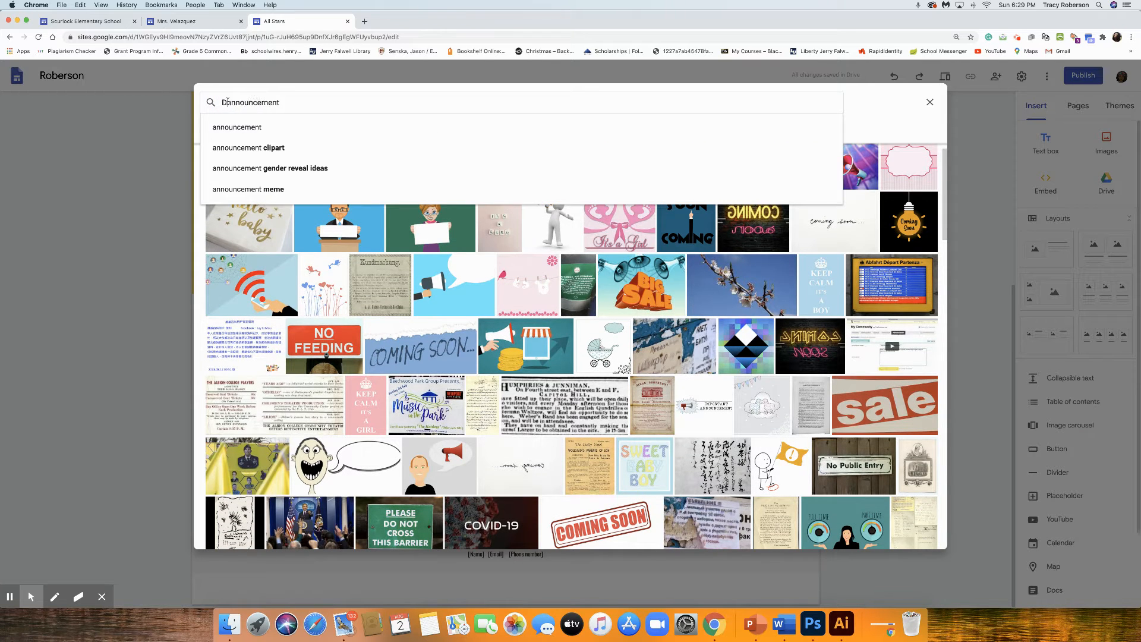
{"action": "type", "text": "y"}
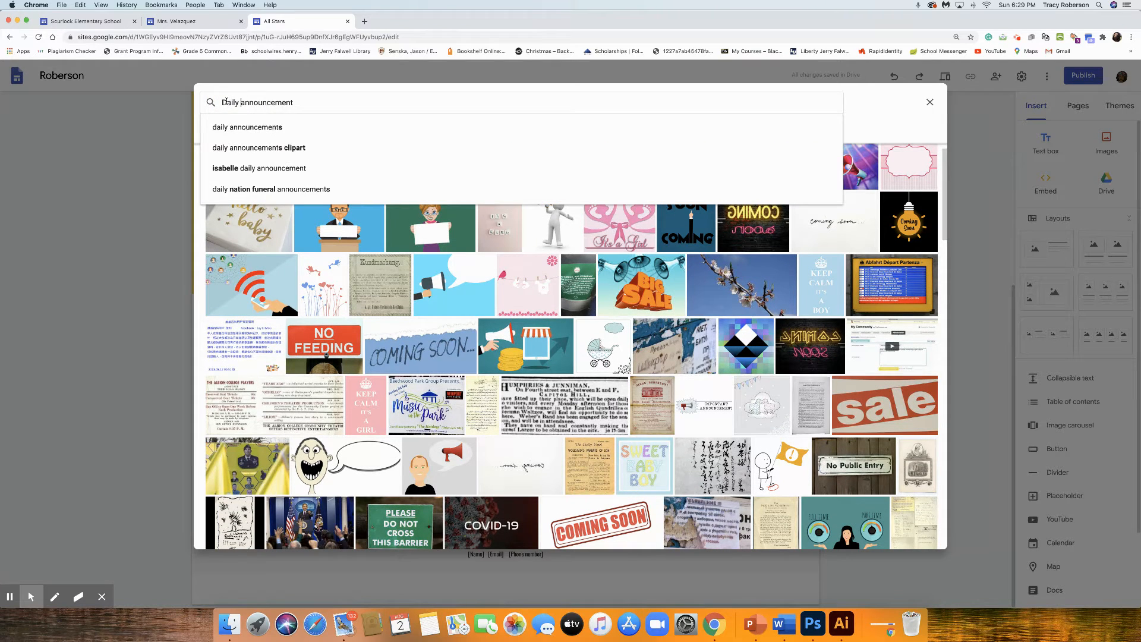
{"action": "left_click", "coordinate": [240, 128]}
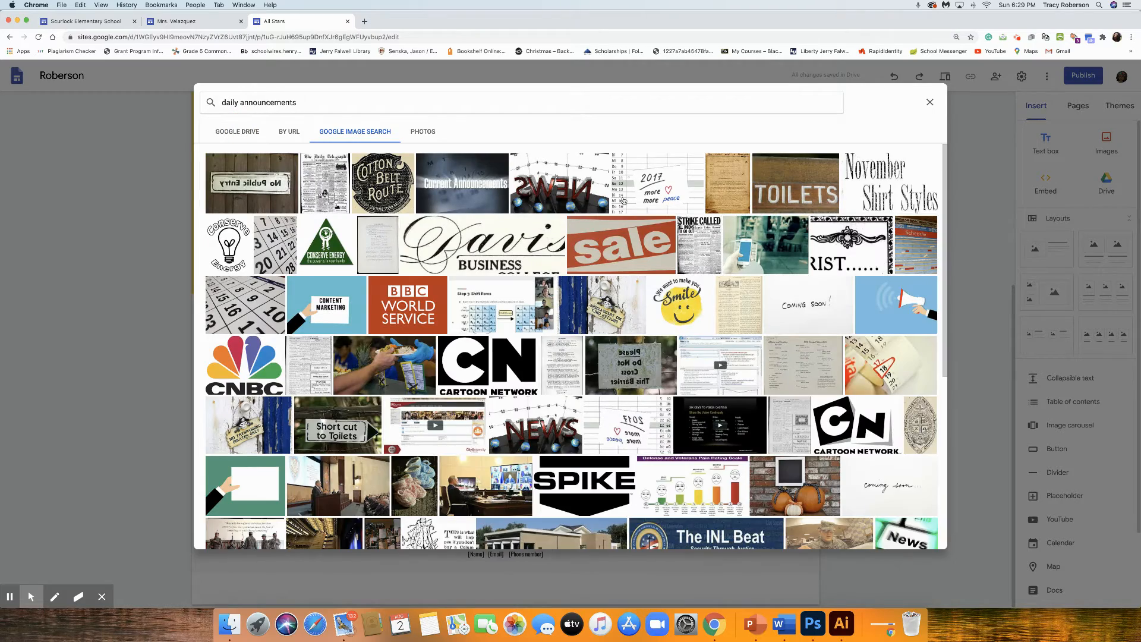
{"action": "scroll", "coordinate": [368, 254], "scroll_direction": "down", "scroll_amount": 7}
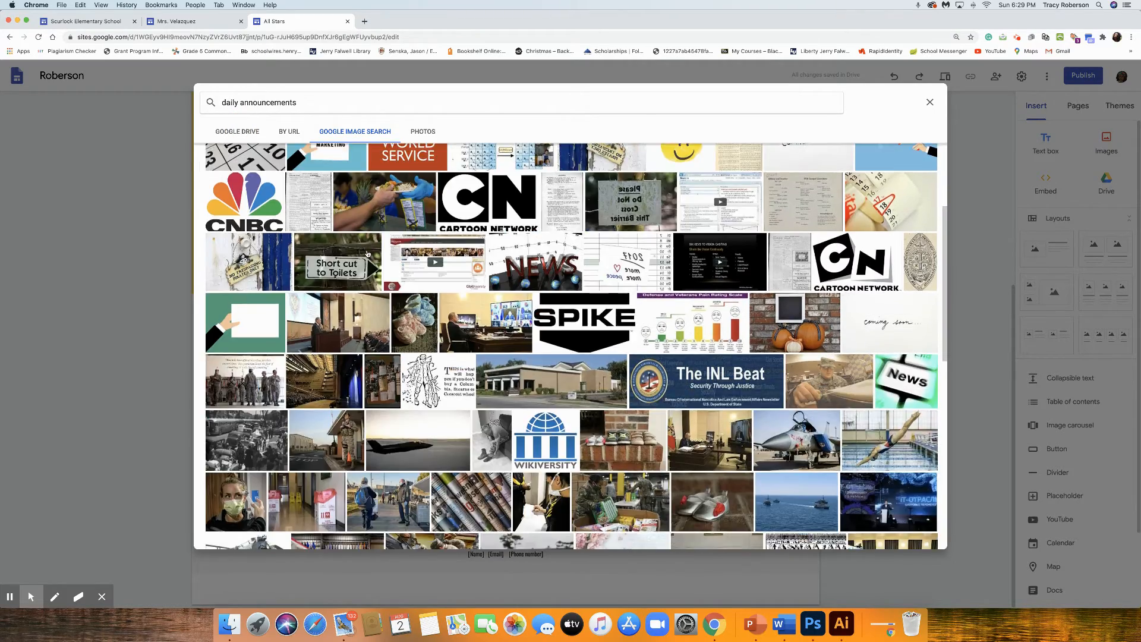
{"action": "scroll", "coordinate": [368, 254], "scroll_direction": "up", "scroll_amount": 7}
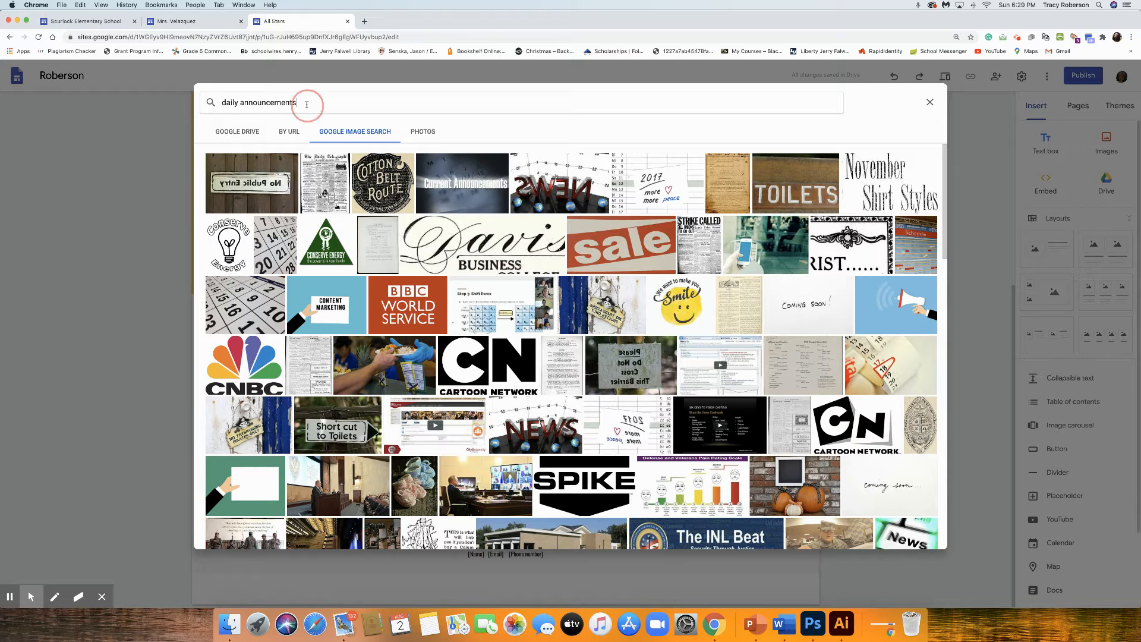
- Search images for "daily announcements clipart" and insert the blue picture of a hand holding a megaphone beside the Daily Announcements title
{"action": "left_click", "coordinate": [297, 102]}
{"action": "left_click", "coordinate": [285, 150]}
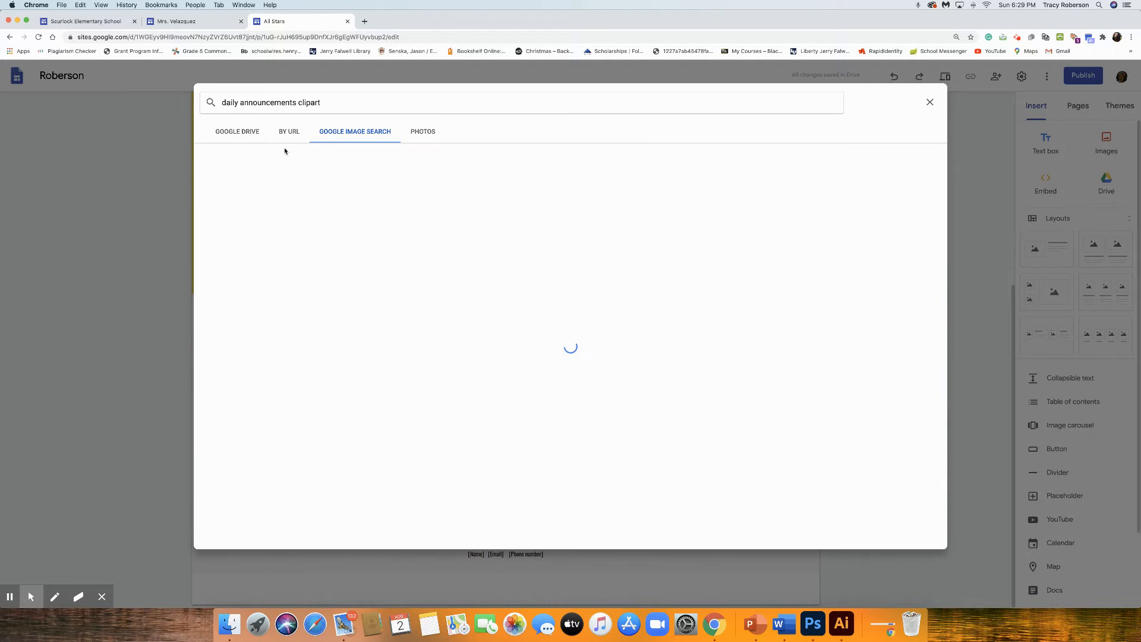
{"action": "double_click", "coordinate": [311, 184]}
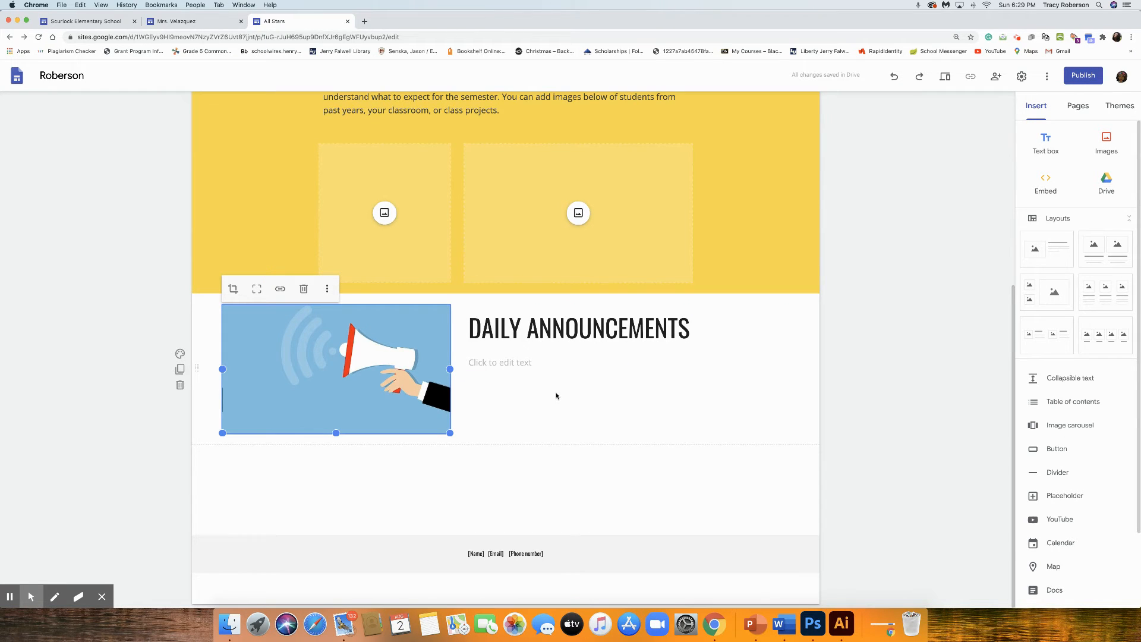
{"action": "scroll", "coordinate": [456, 238], "scroll_direction": "up", "scroll_amount": 5}
{"action": "scroll", "coordinate": [456, 239], "scroll_direction": "down", "scroll_amount": 5}
{"action": "scroll", "coordinate": [575, 480], "scroll_direction": "up", "scroll_amount": 3}
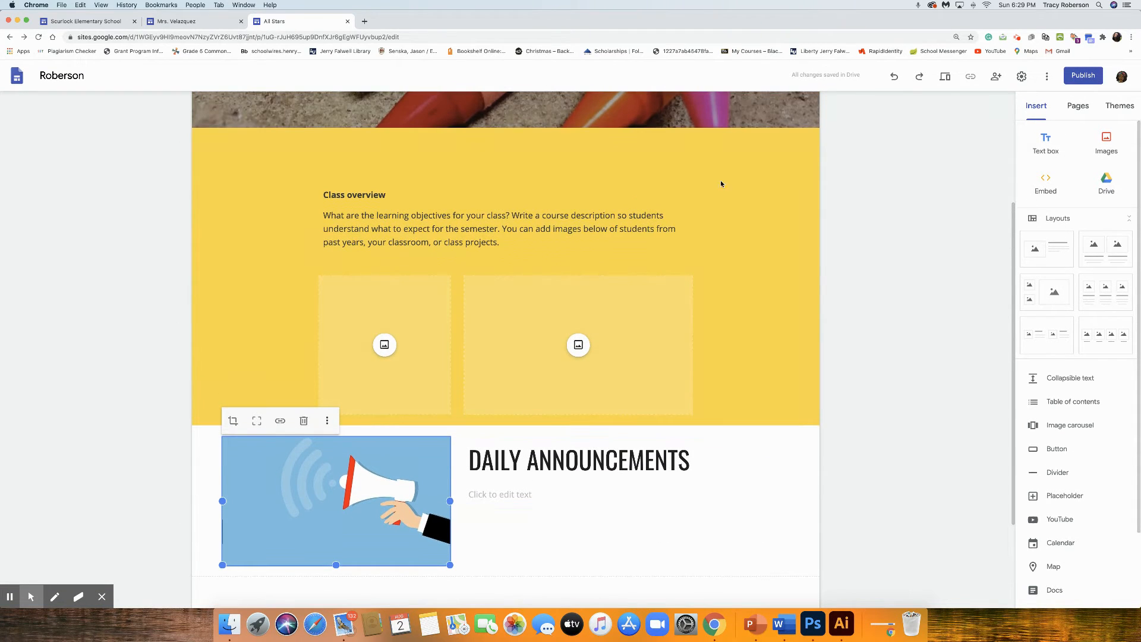
- Look through the Schedule page from the site navigation, including its calendar placeholder and daily schedule table
{"action": "scroll", "coordinate": [721, 180], "scroll_direction": "up", "scroll_amount": 3}
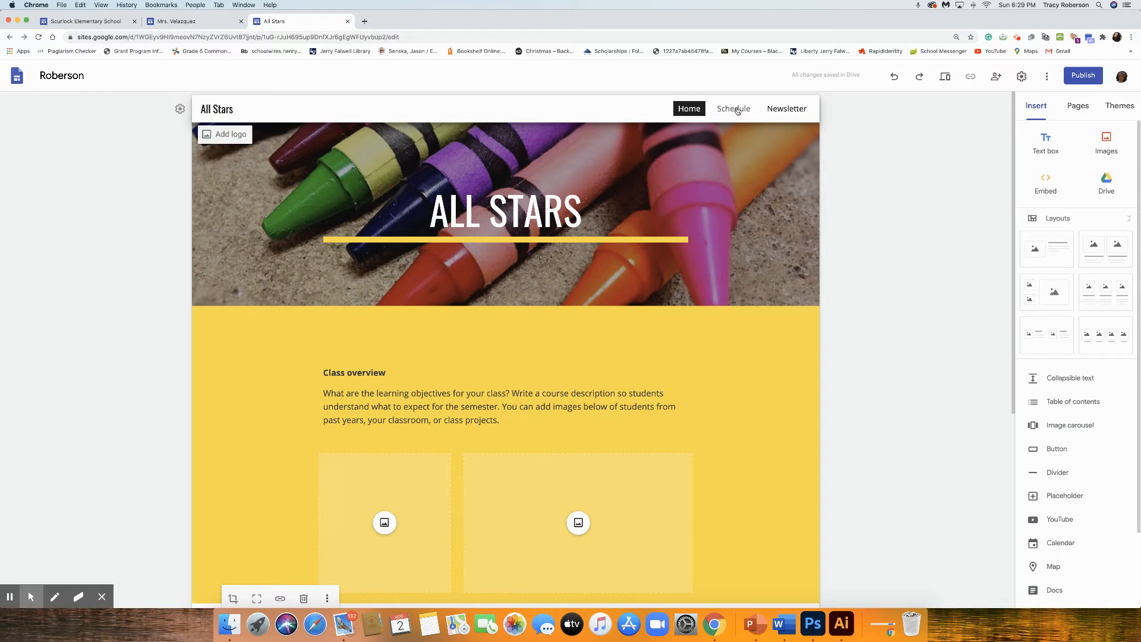
{"action": "left_click", "coordinate": [693, 108]}
{"action": "left_click", "coordinate": [740, 112]}
{"action": "left_click", "coordinate": [784, 111]}
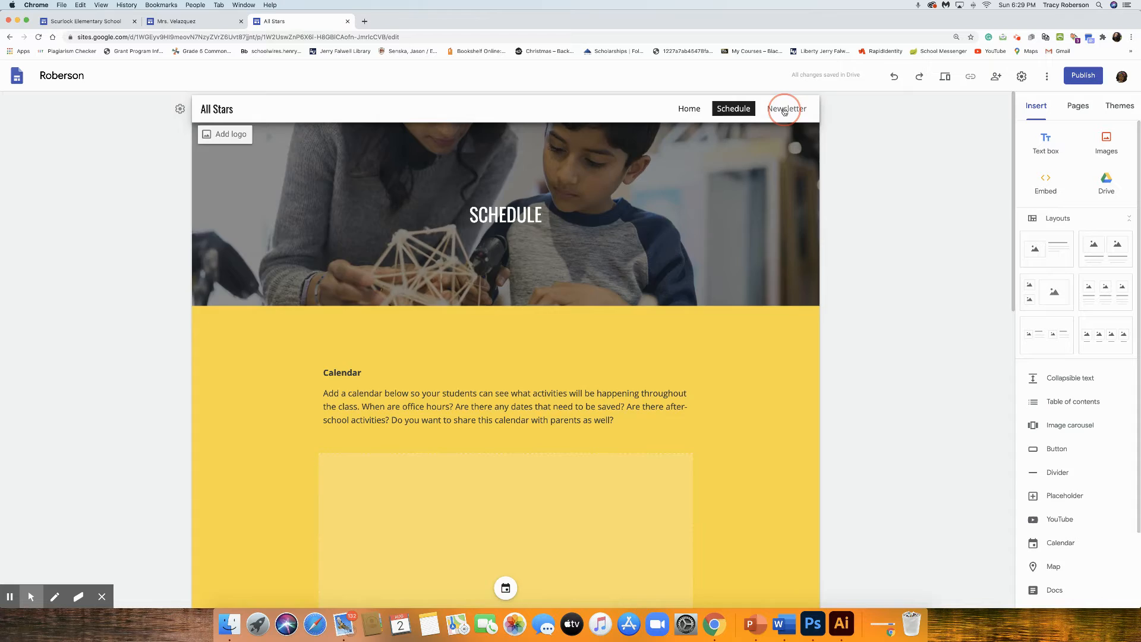
{"action": "left_click", "coordinate": [733, 109]}
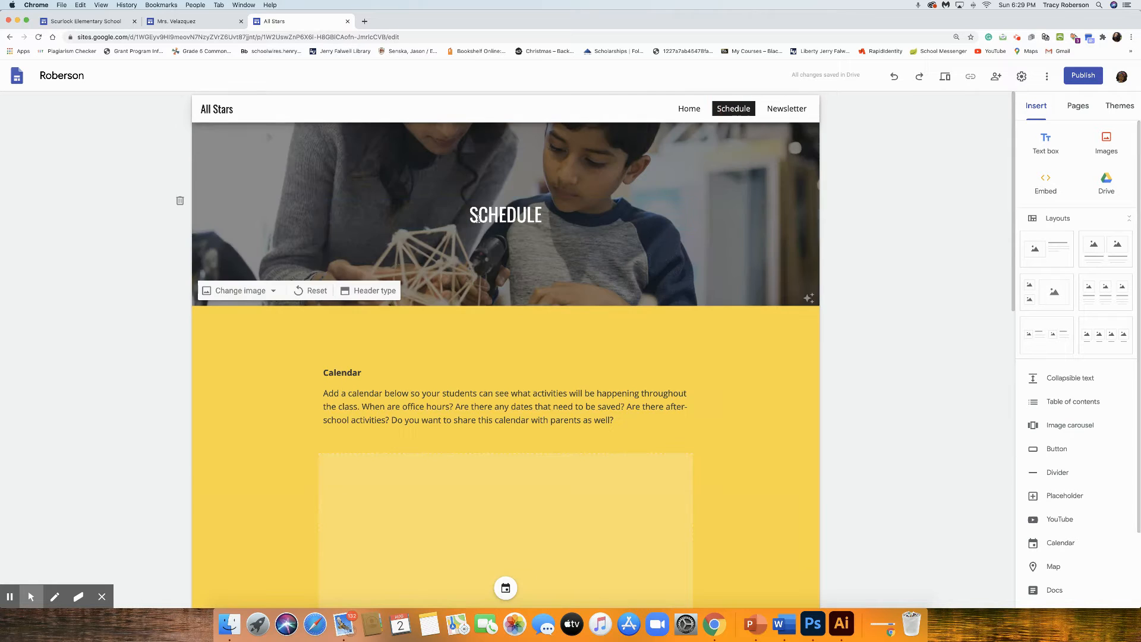
{"action": "scroll", "coordinate": [478, 219], "scroll_direction": "down", "scroll_amount": 10}
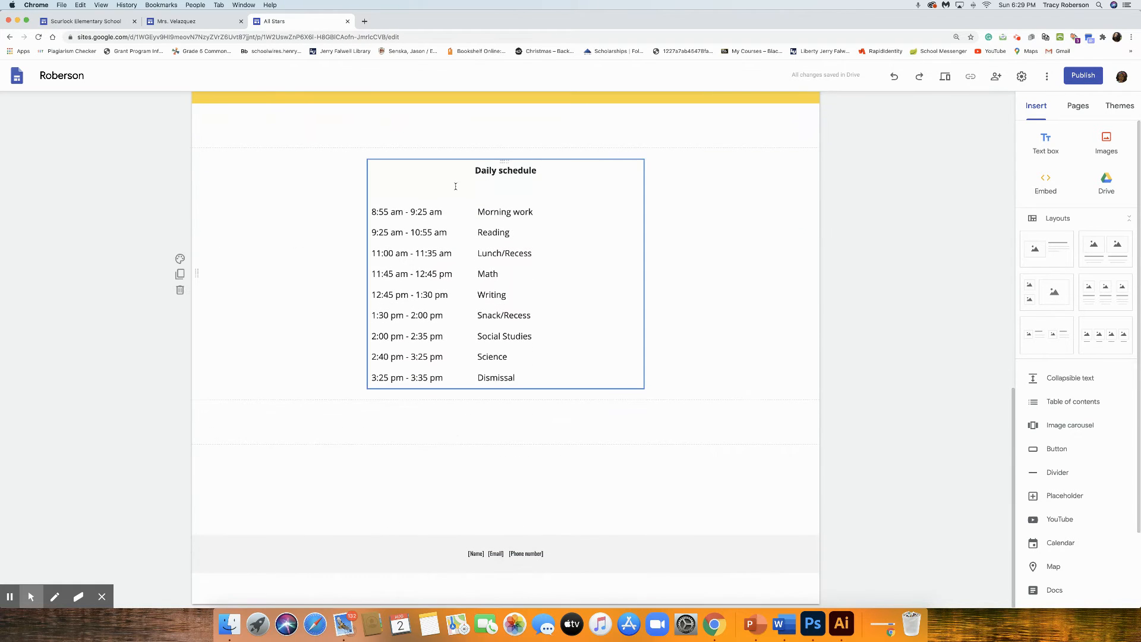
{"action": "scroll", "coordinate": [485, 297], "scroll_direction": "up", "scroll_amount": 5}
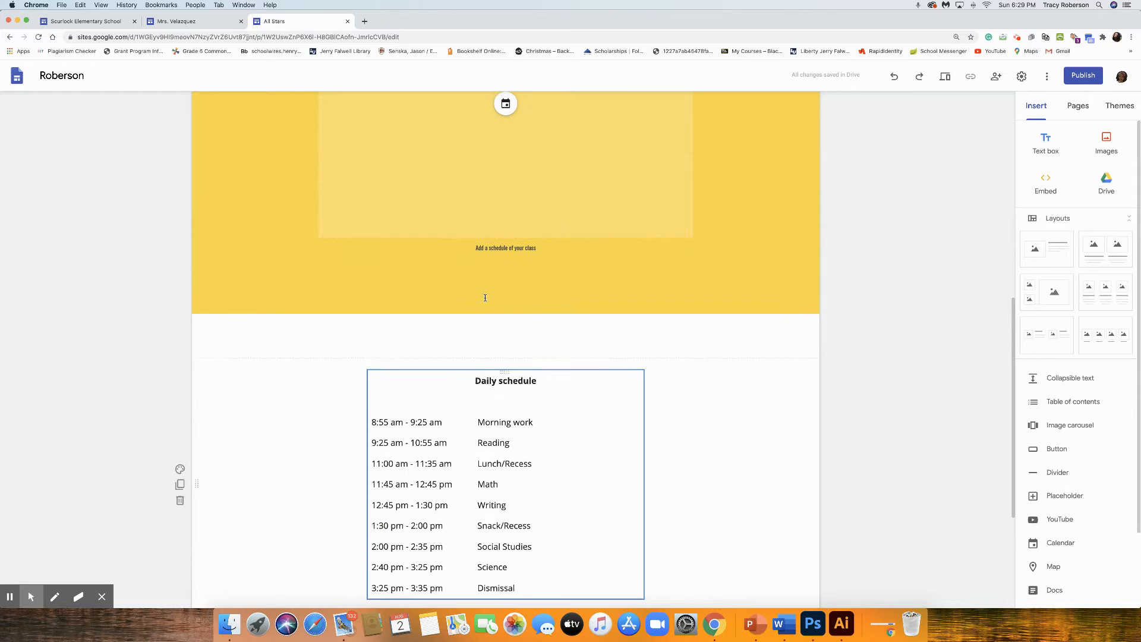
{"action": "scroll", "coordinate": [485, 297], "scroll_direction": "up", "scroll_amount": 2}
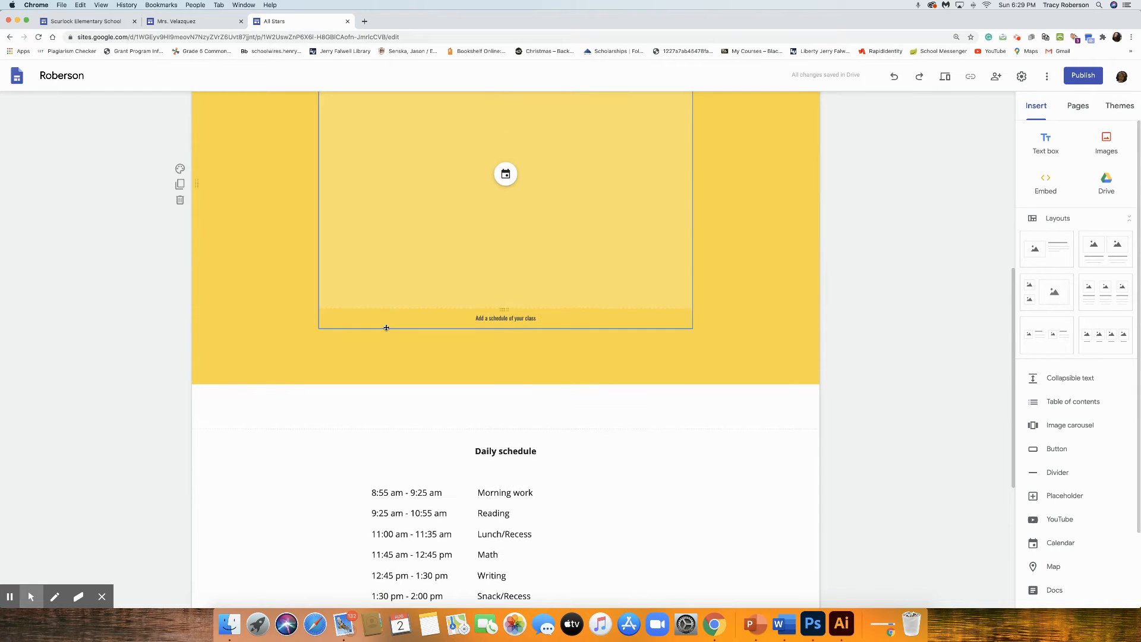
{"action": "scroll", "coordinate": [387, 327], "scroll_direction": "up", "scroll_amount": 5}
{"action": "scroll", "coordinate": [596, 319], "scroll_direction": "up", "scroll_amount": 4}
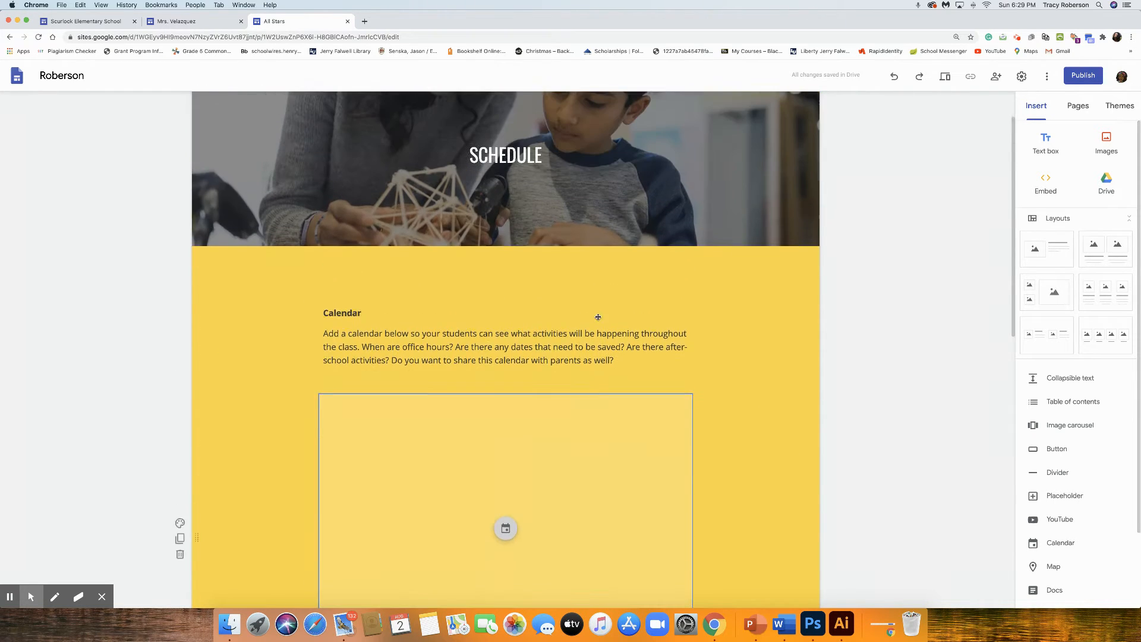
{"action": "scroll", "coordinate": [598, 317], "scroll_direction": "up", "scroll_amount": 1}
- Open the Newsletter page and review its monthly newsletter text and the newsletter file placeholders below it
{"action": "left_click", "coordinate": [799, 111]}
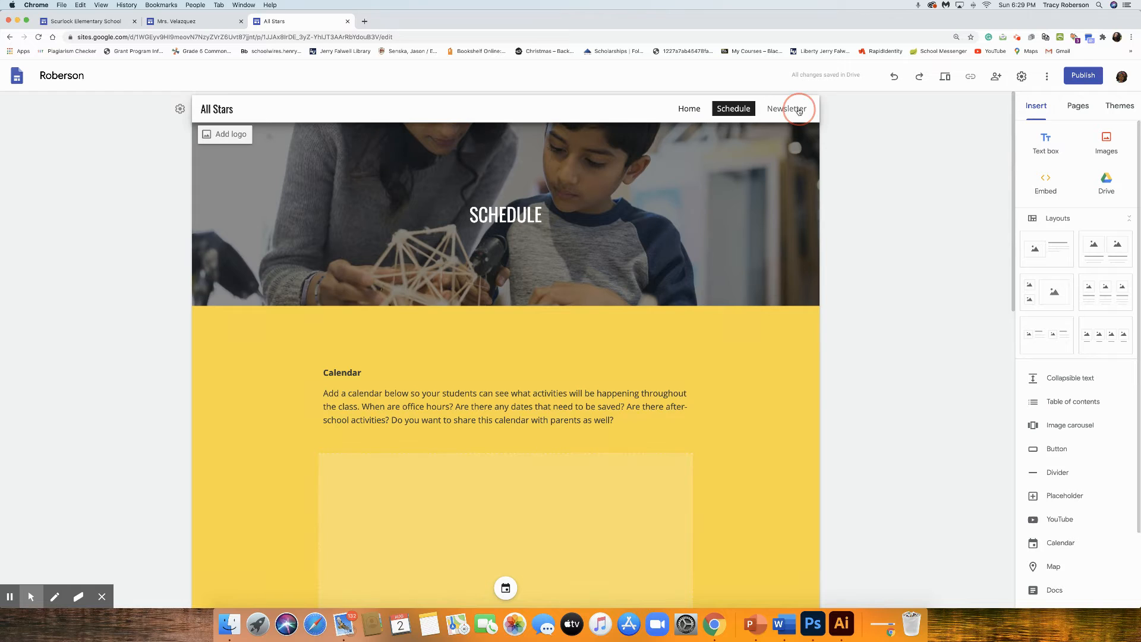
{"action": "scroll", "coordinate": [568, 302], "scroll_direction": "down", "scroll_amount": 4}
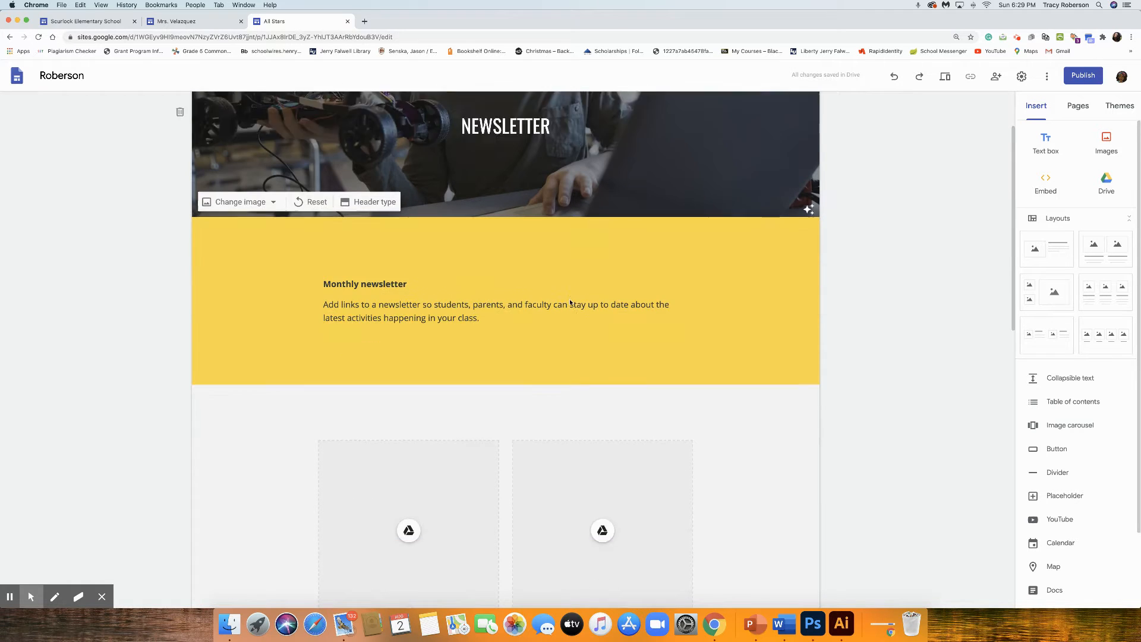
{"action": "scroll", "coordinate": [484, 302], "scroll_direction": "down", "scroll_amount": 5}
{"action": "scroll", "coordinate": [484, 301], "scroll_direction": "down", "scroll_amount": 5}
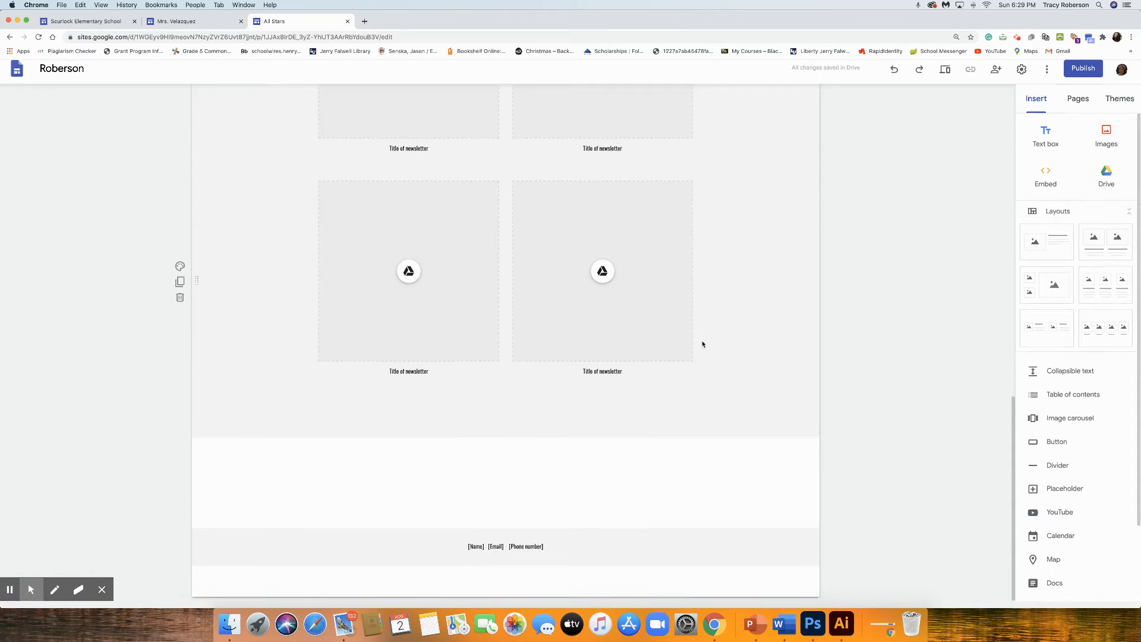
{"action": "scroll", "coordinate": [703, 344], "scroll_direction": "up", "scroll_amount": 6}
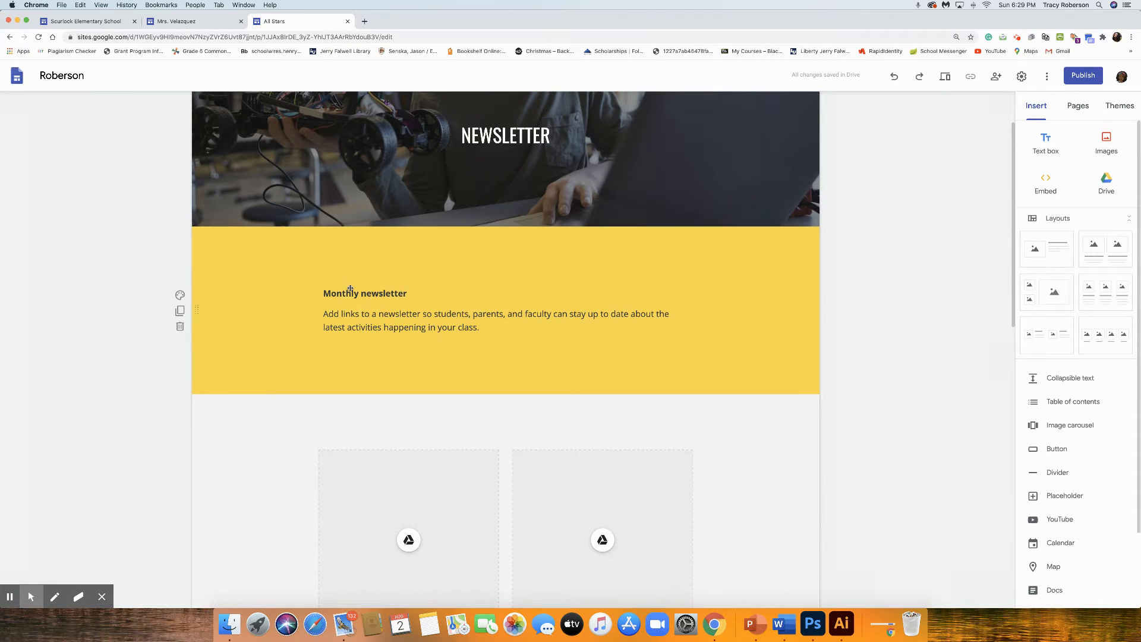
{"action": "scroll", "coordinate": [575, 313], "scroll_direction": "up", "scroll_amount": 2}
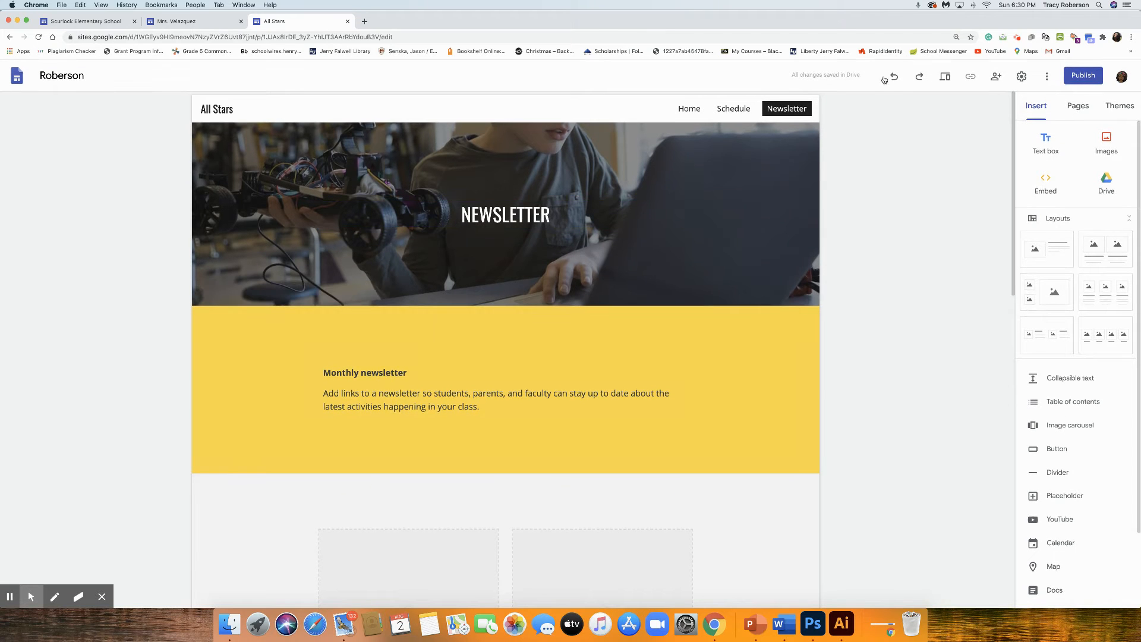
- Add a new page named Homework to the site and check each page through the site navigation
{"action": "left_click", "coordinate": [1079, 107]}
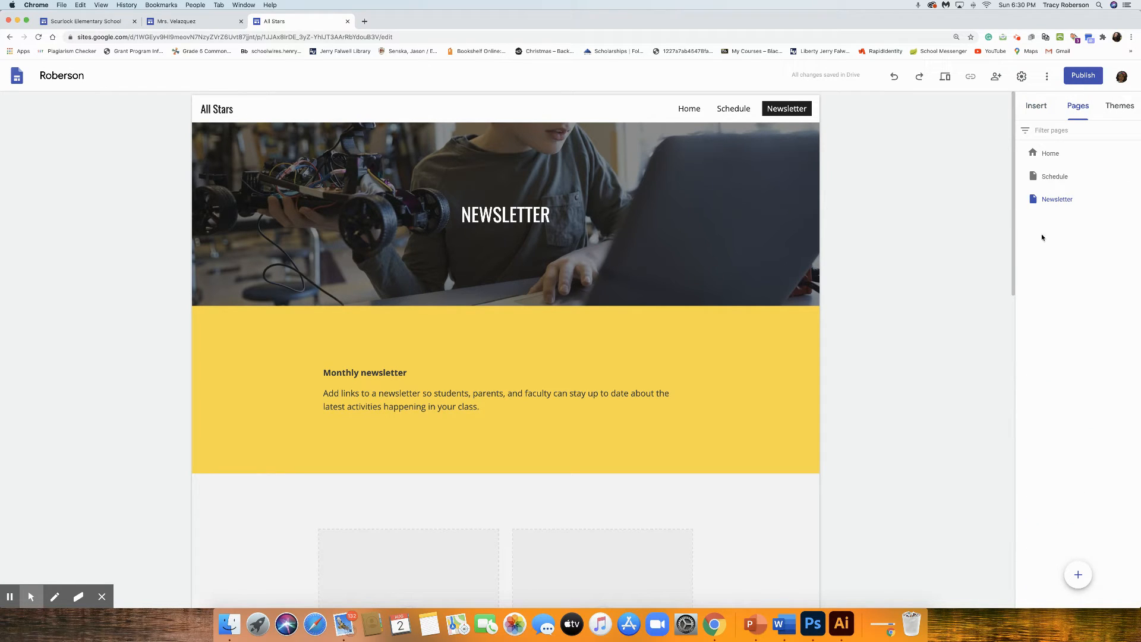
{"action": "left_click", "coordinate": [1078, 576]}
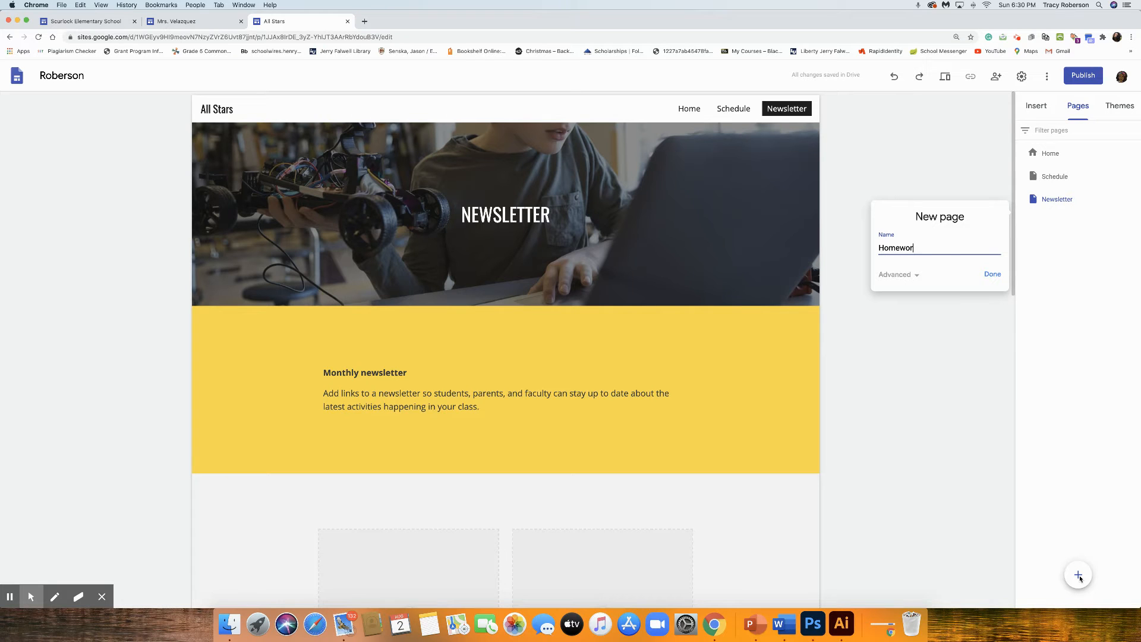
{"action": "left_click", "coordinate": [983, 274]}
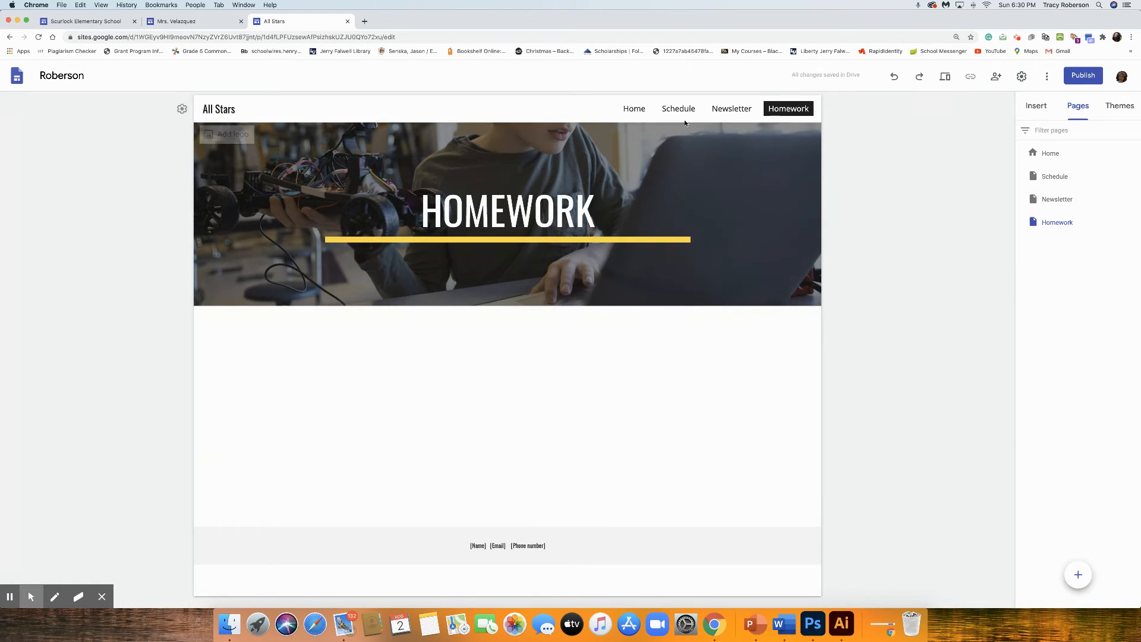
{"action": "left_click", "coordinate": [636, 109]}
{"action": "left_click", "coordinate": [676, 109]}
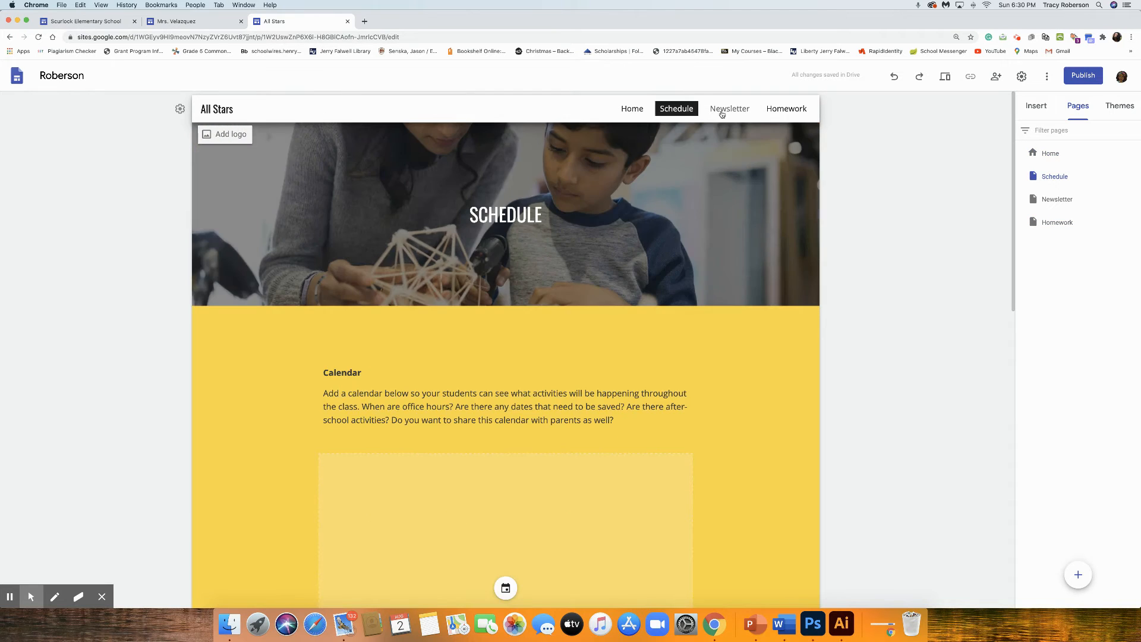
{"action": "left_click", "coordinate": [722, 113]}
{"action": "left_click", "coordinate": [787, 109]}
- Add a subpage named Reading under the Homework page
{"action": "mouse_move", "coordinate": [1089, 228]}
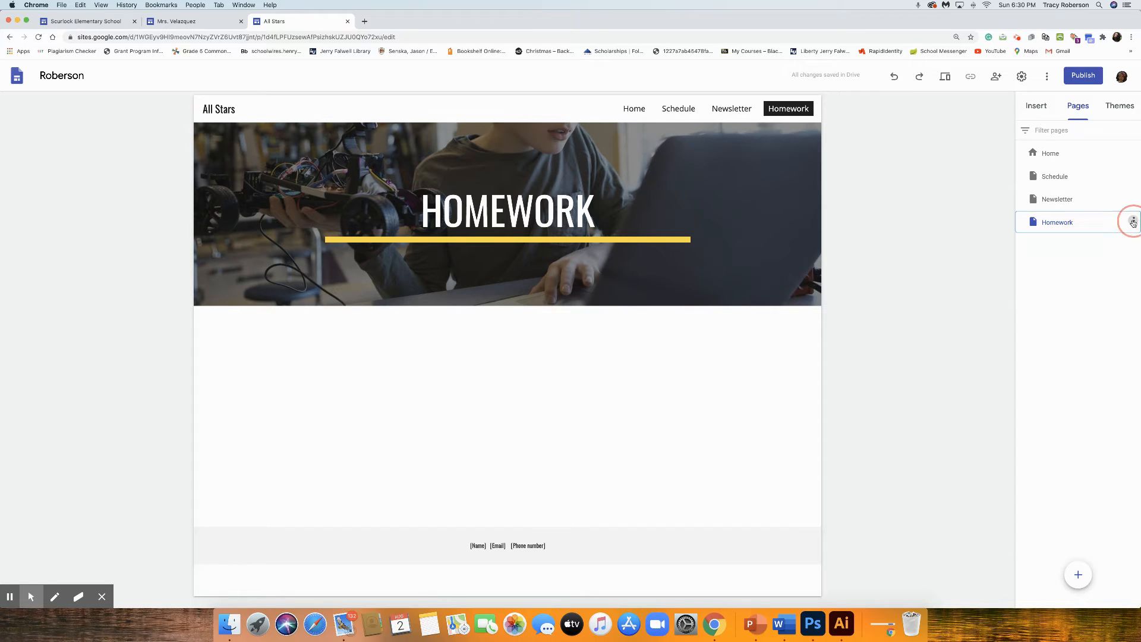
{"action": "left_click", "coordinate": [1133, 221]}
{"action": "left_click", "coordinate": [1074, 296]}
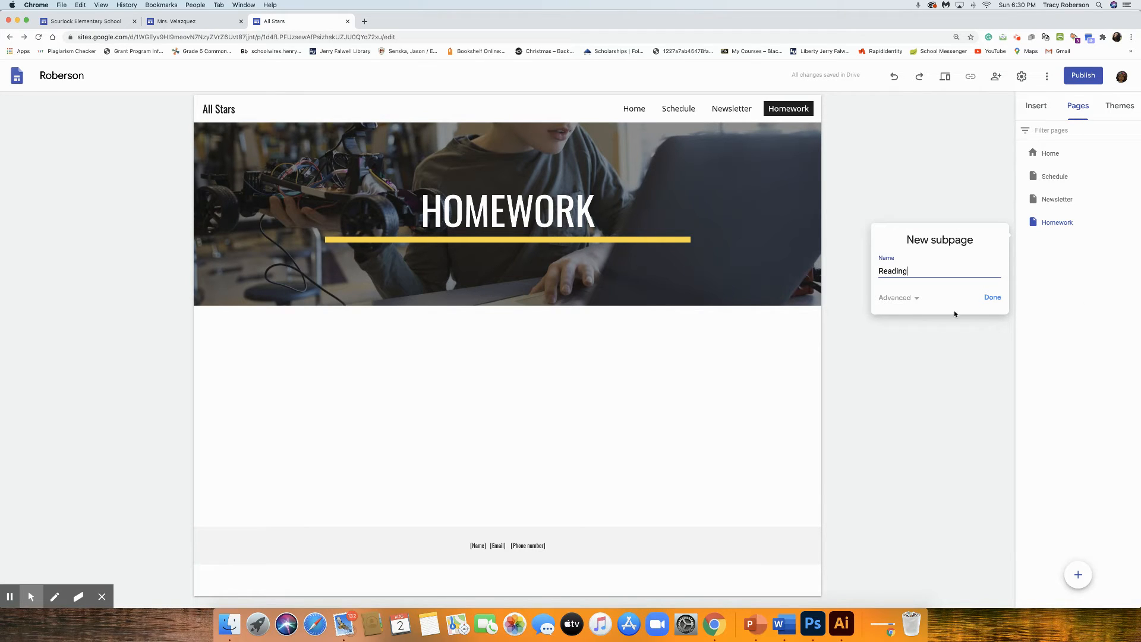
{"action": "left_click", "coordinate": [991, 297]}
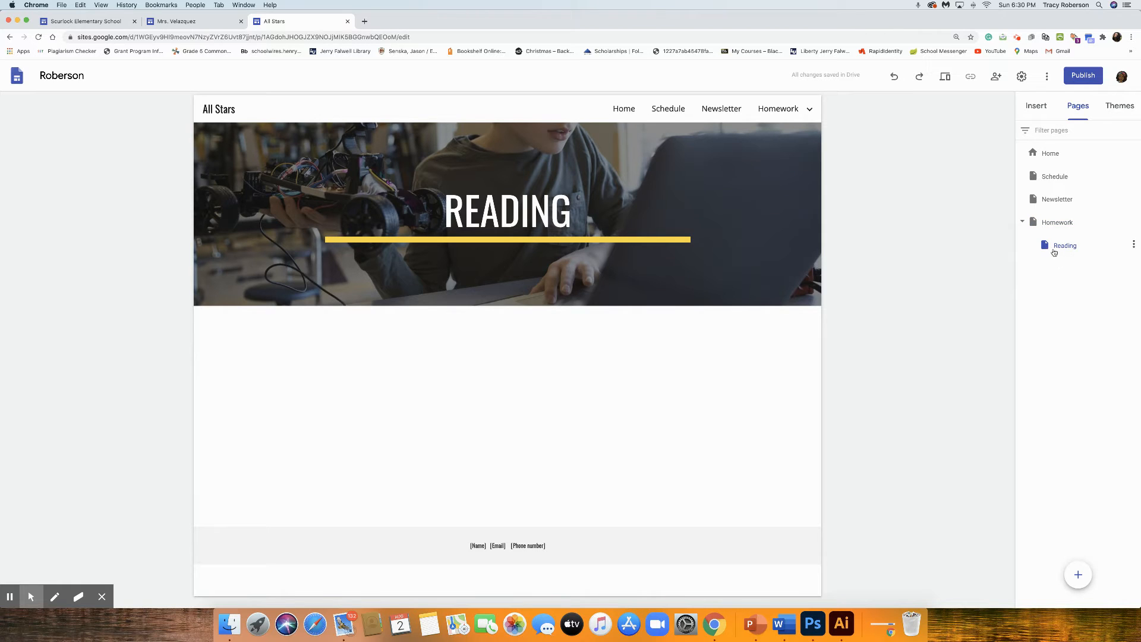
- Add a subpage named Math under the Homework page and open both subpages from the site's Homework navigation entry
{"action": "left_click", "coordinate": [1133, 223]}
{"action": "left_click", "coordinate": [1063, 299]}
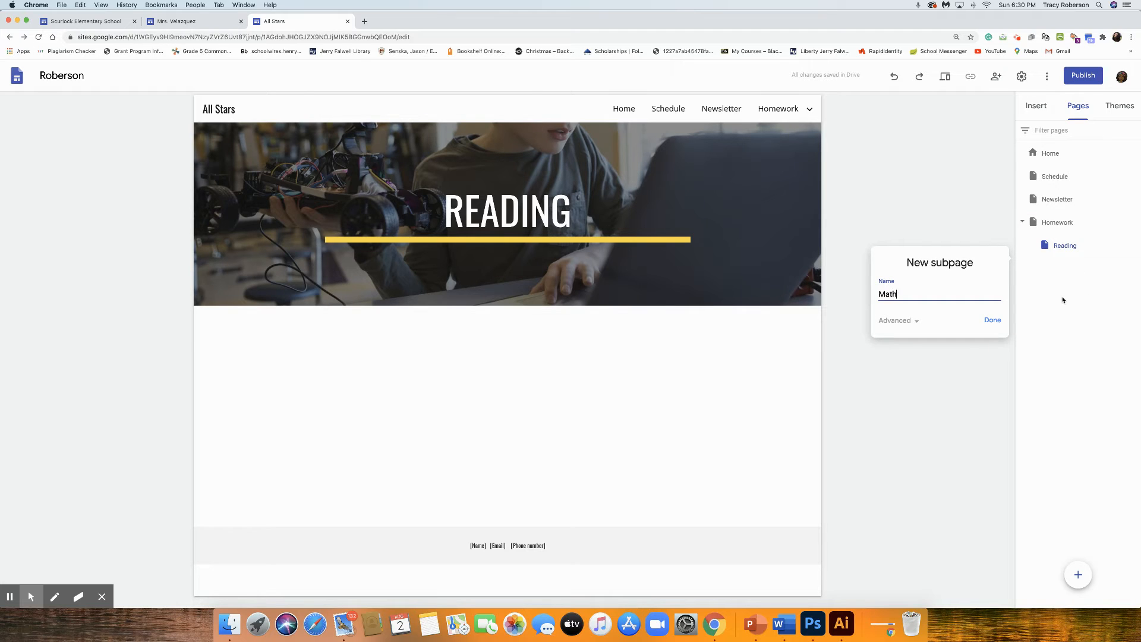
{"action": "left_click", "coordinate": [992, 321]}
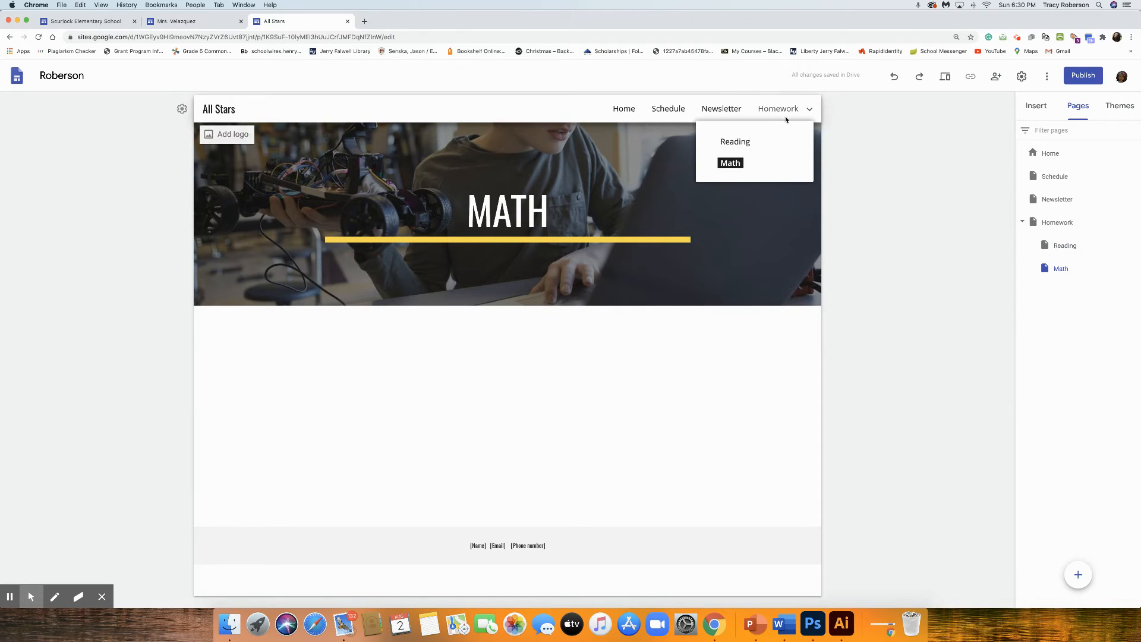
{"action": "left_click", "coordinate": [740, 141]}
{"action": "mouse_move", "coordinate": [773, 114]}
{"action": "left_click", "coordinate": [726, 165]}
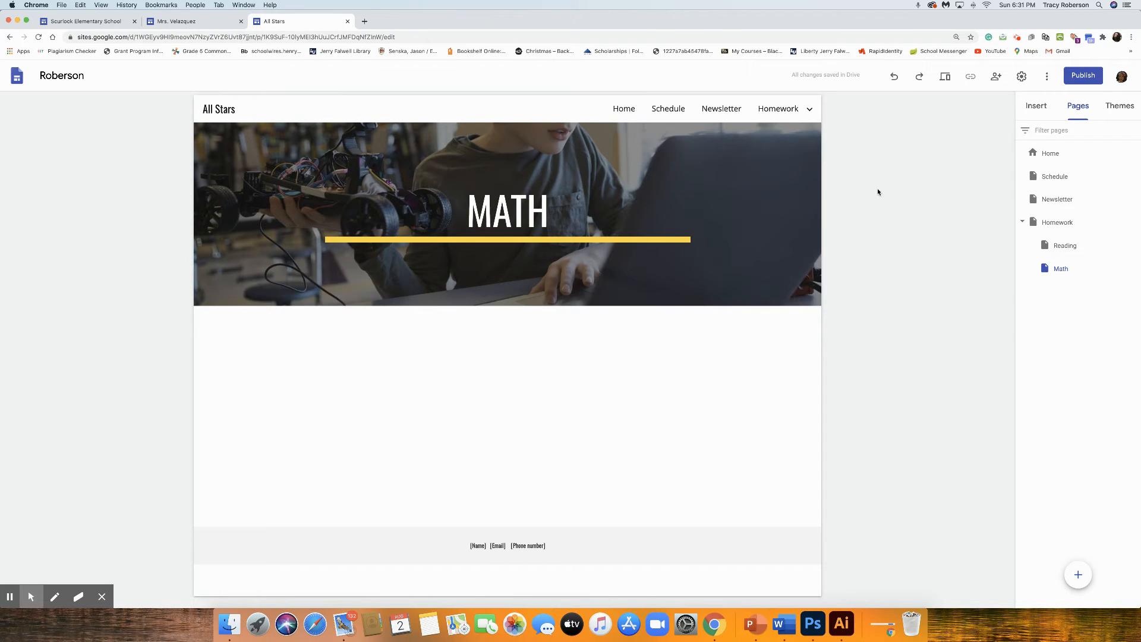
{"action": "mouse_move", "coordinate": [782, 107]}
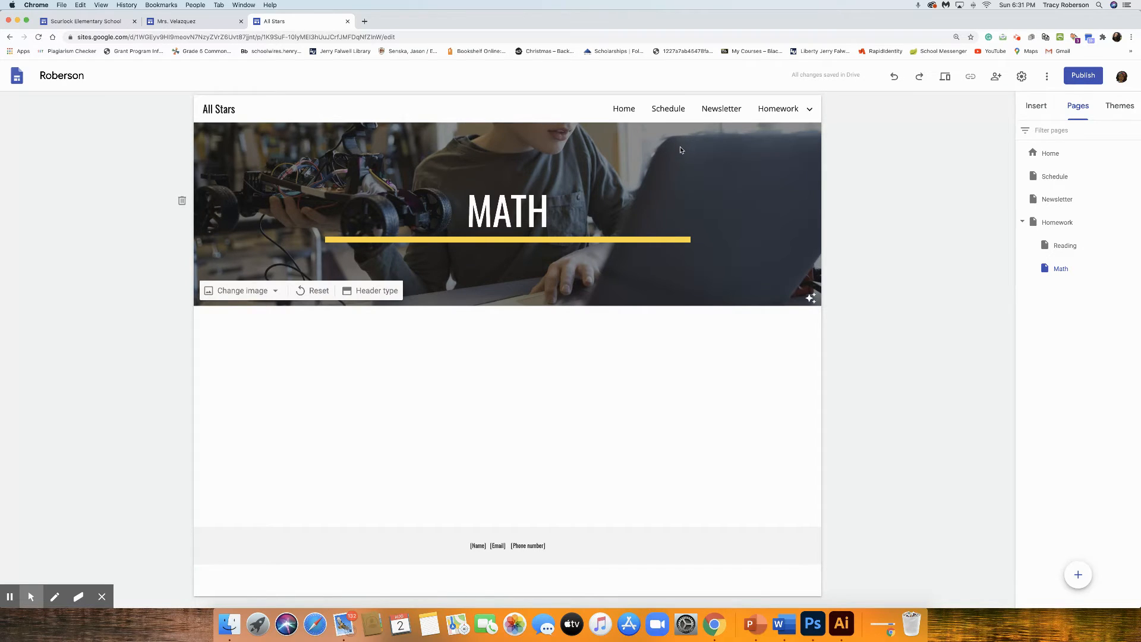
- Reorder the site's pages as Home, Homework with its subpages, Newsletter and Schedule
{"action": "left_click", "coordinate": [623, 109]}
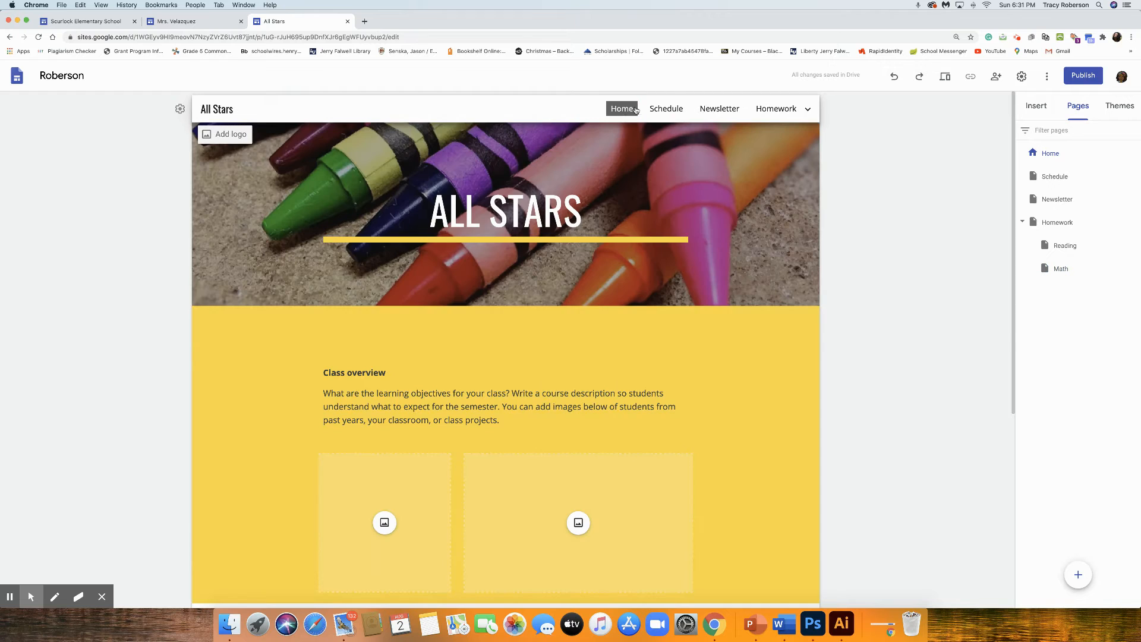
{"action": "left_click", "coordinate": [666, 108]}
{"action": "mouse_move", "coordinate": [770, 110]}
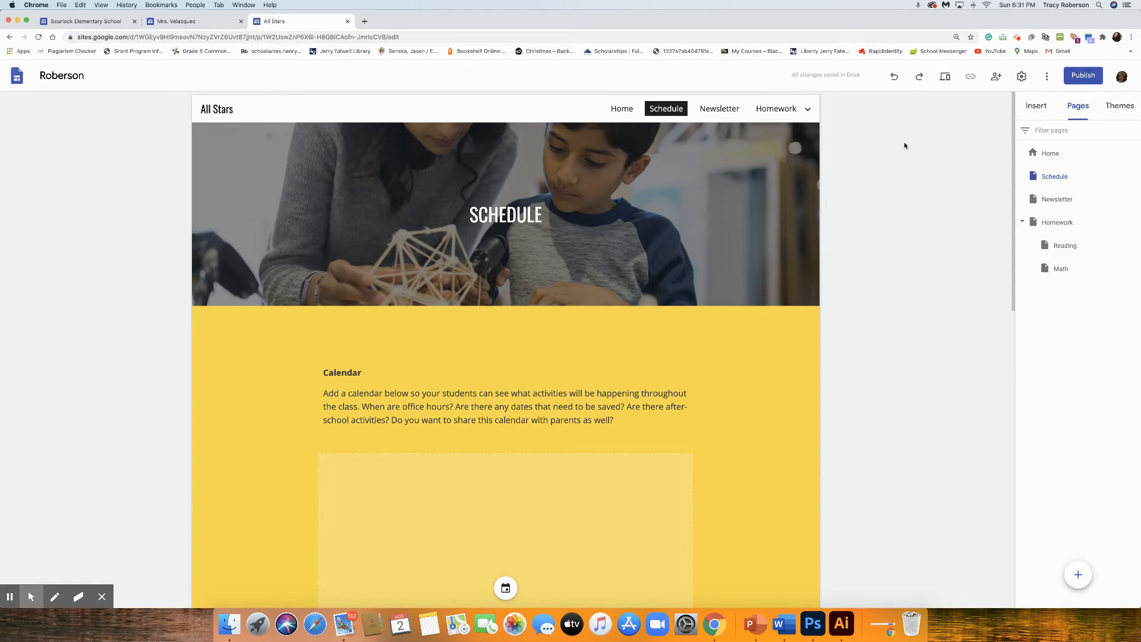
{"action": "left_click_drag", "start_coordinate": [1058, 203], "coordinate": [1046, 170]}
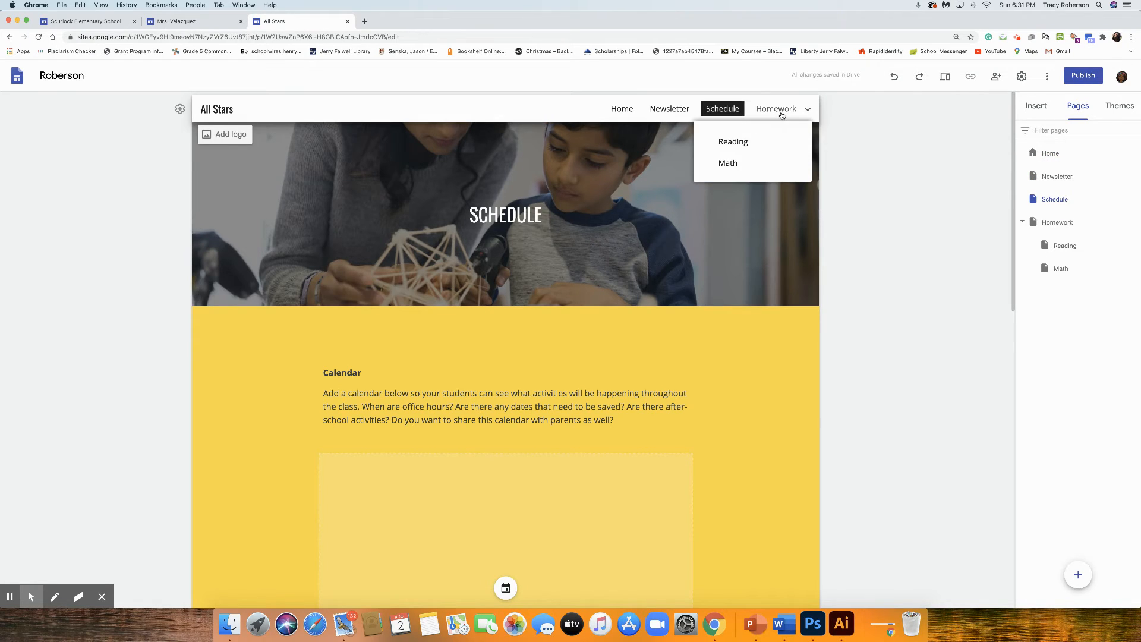
{"action": "left_click_drag", "start_coordinate": [1053, 225], "coordinate": [1051, 174]}
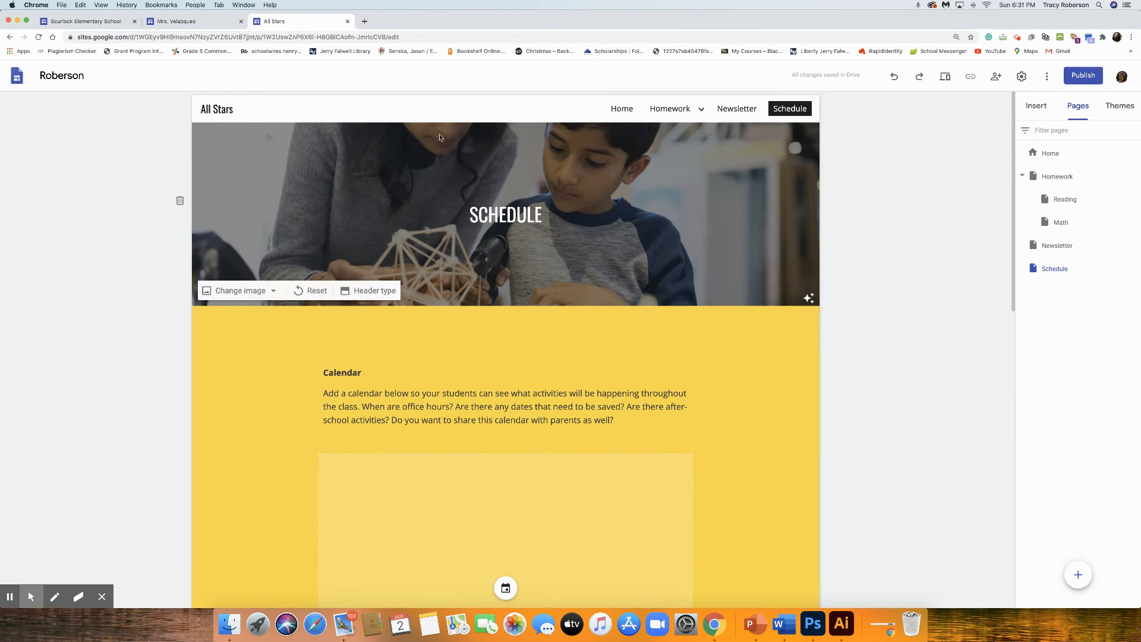
- Try the Simple theme on the Home page with its teal, purple, black and pink colors
{"action": "left_click", "coordinate": [1119, 106]}
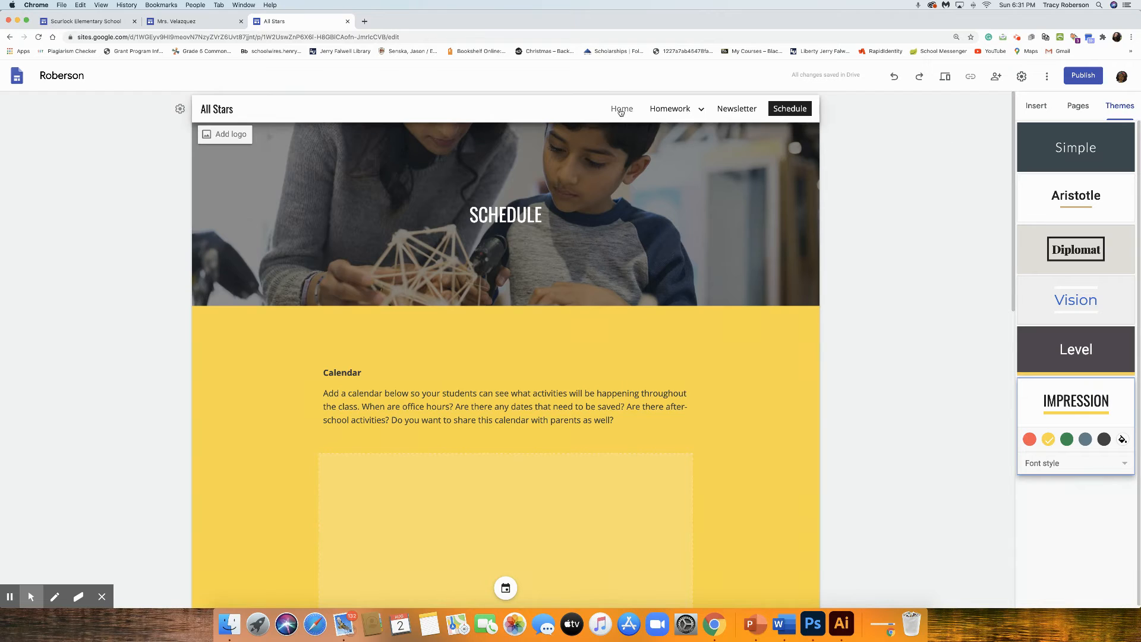
{"action": "left_click", "coordinate": [620, 110]}
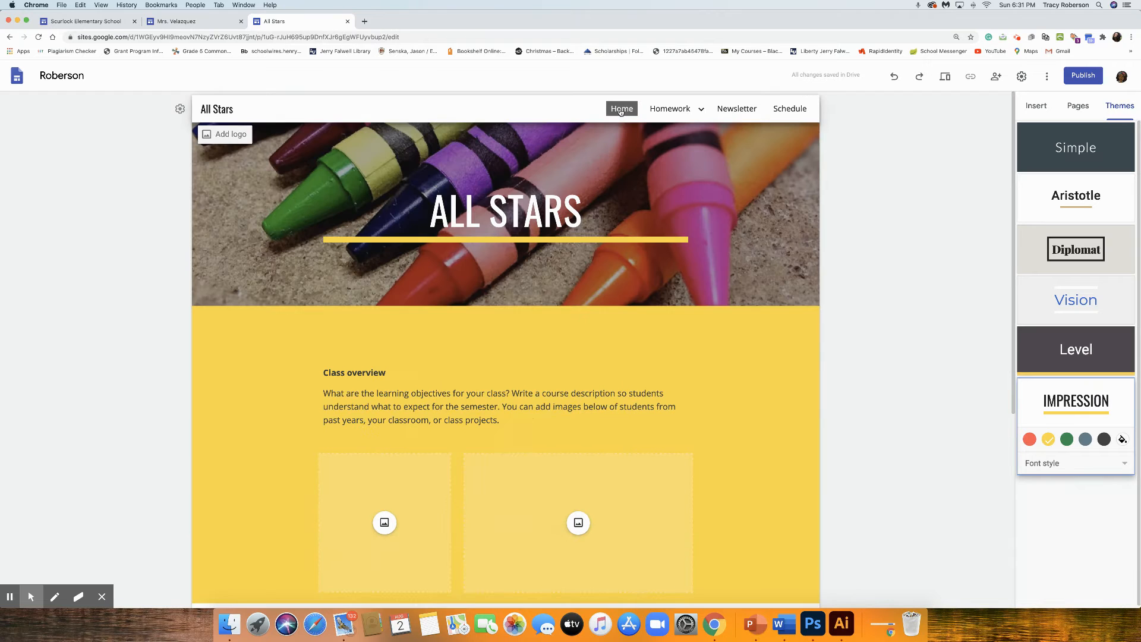
{"action": "left_click", "coordinate": [1042, 155]}
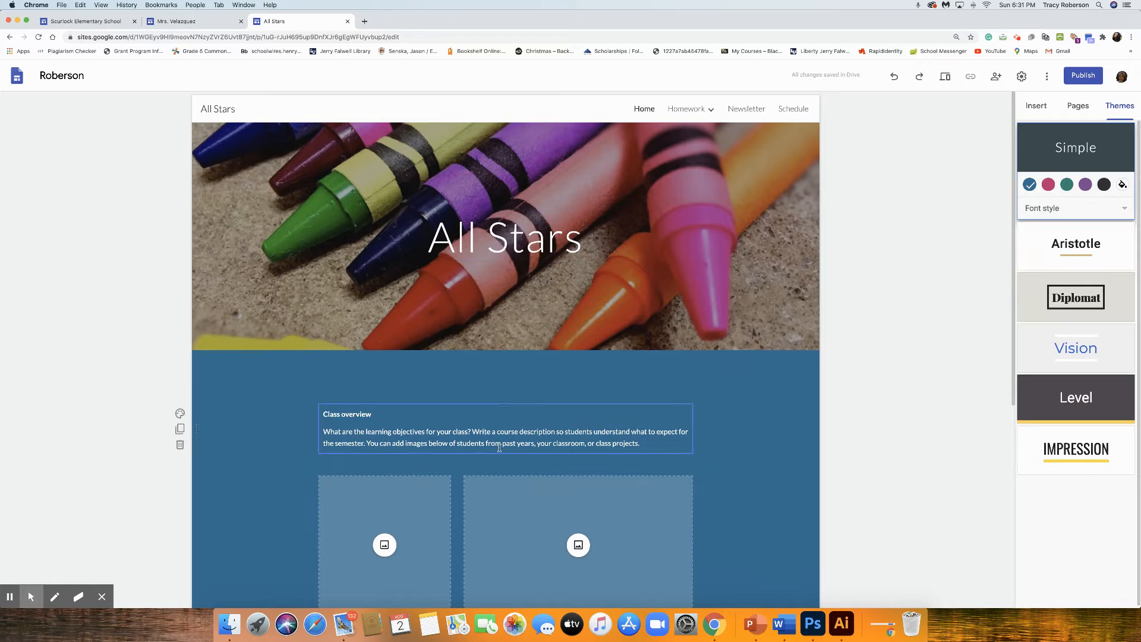
{"action": "scroll", "coordinate": [499, 447], "scroll_direction": "down", "scroll_amount": 3}
{"action": "left_click", "coordinate": [1068, 185]}
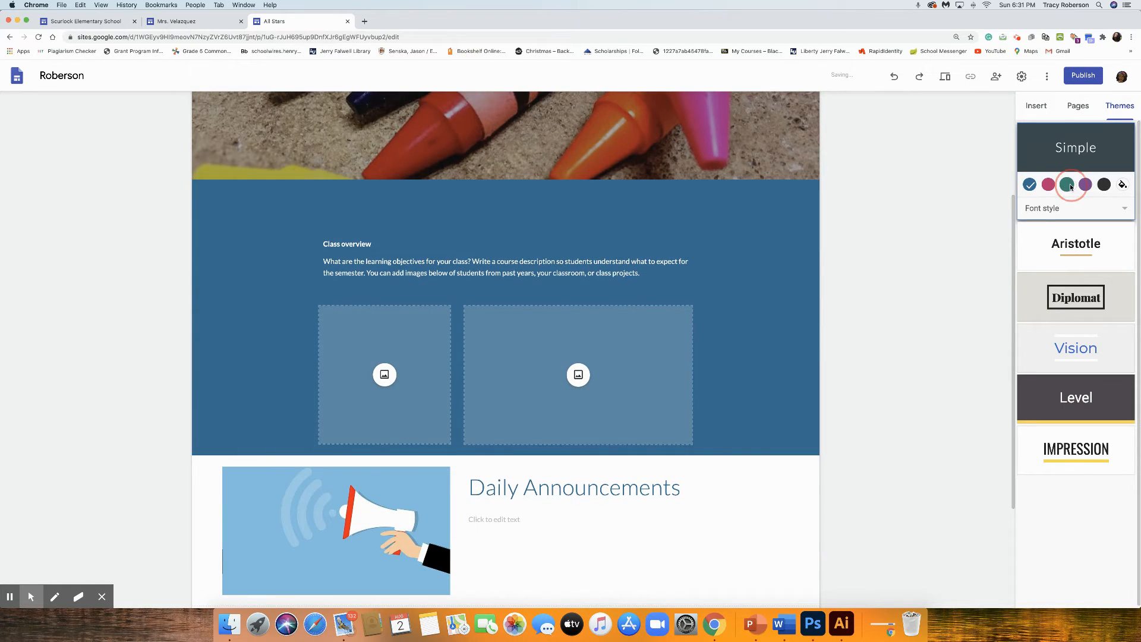
{"action": "left_click", "coordinate": [1085, 185]}
{"action": "left_click", "coordinate": [1104, 185]}
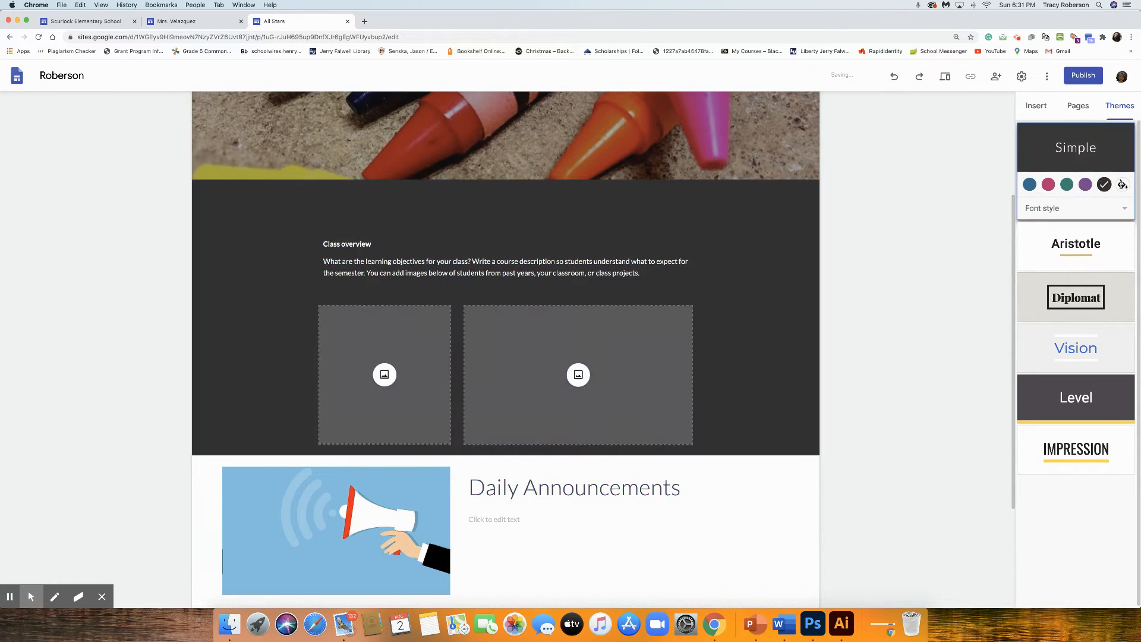
{"action": "left_click", "coordinate": [1122, 185]}
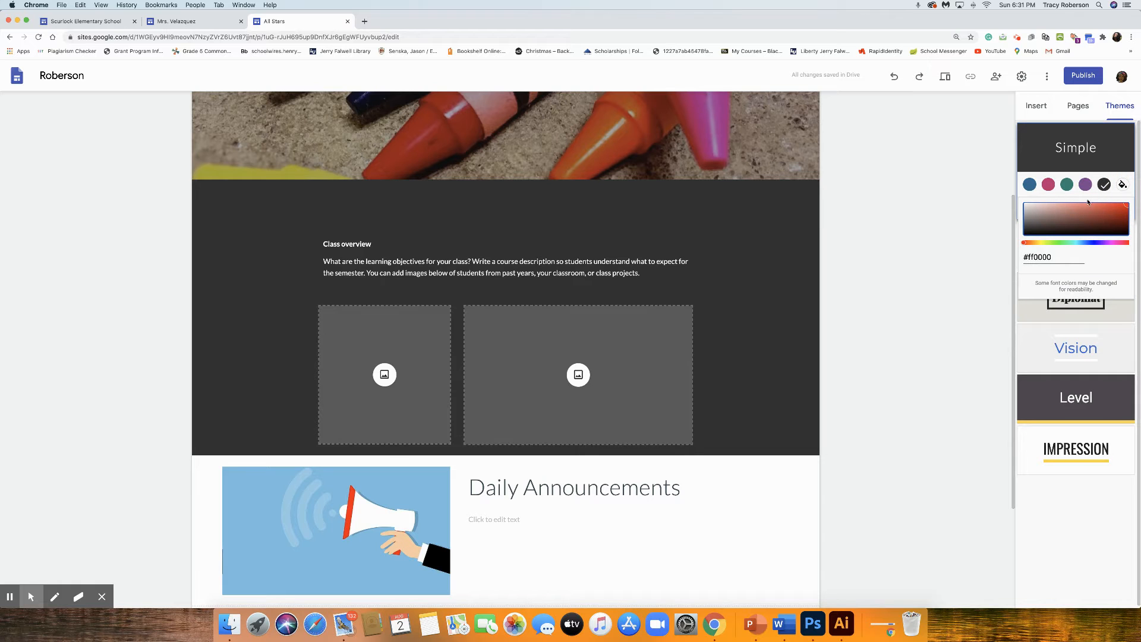
{"action": "left_click", "coordinate": [1048, 188]}
- Try the Aristotle theme on the Home page with its blue, green and purple colors
{"action": "left_click", "coordinate": [1040, 262]}
{"action": "left_click", "coordinate": [1048, 236]}
{"action": "left_click", "coordinate": [1066, 235]}
{"action": "left_click", "coordinate": [1121, 236]}
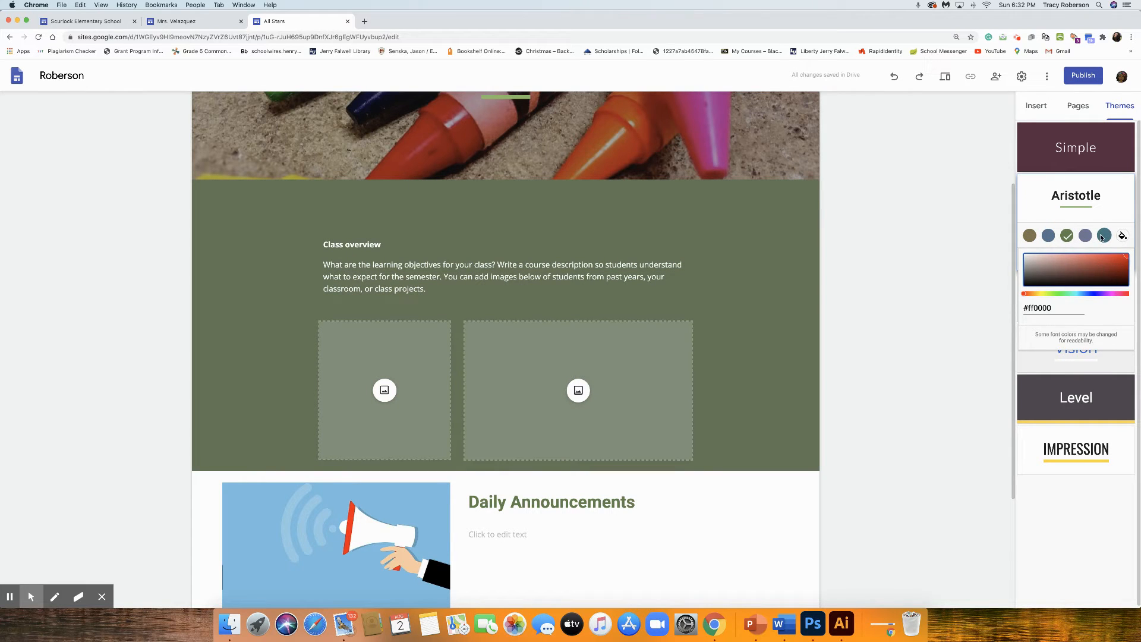
{"action": "left_click", "coordinate": [1085, 235]}
- Try the Classic and Bold font styles of the Aristotle theme, and the Vision and Diplomat themes
{"action": "left_click", "coordinate": [1038, 263]}
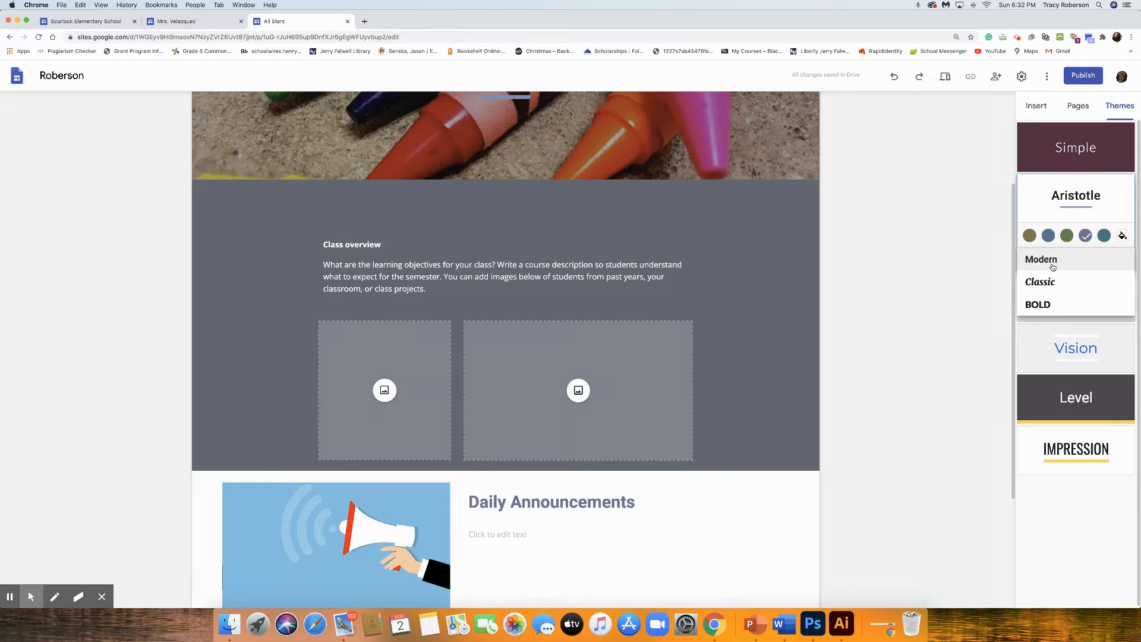
{"action": "left_click", "coordinate": [1044, 283]}
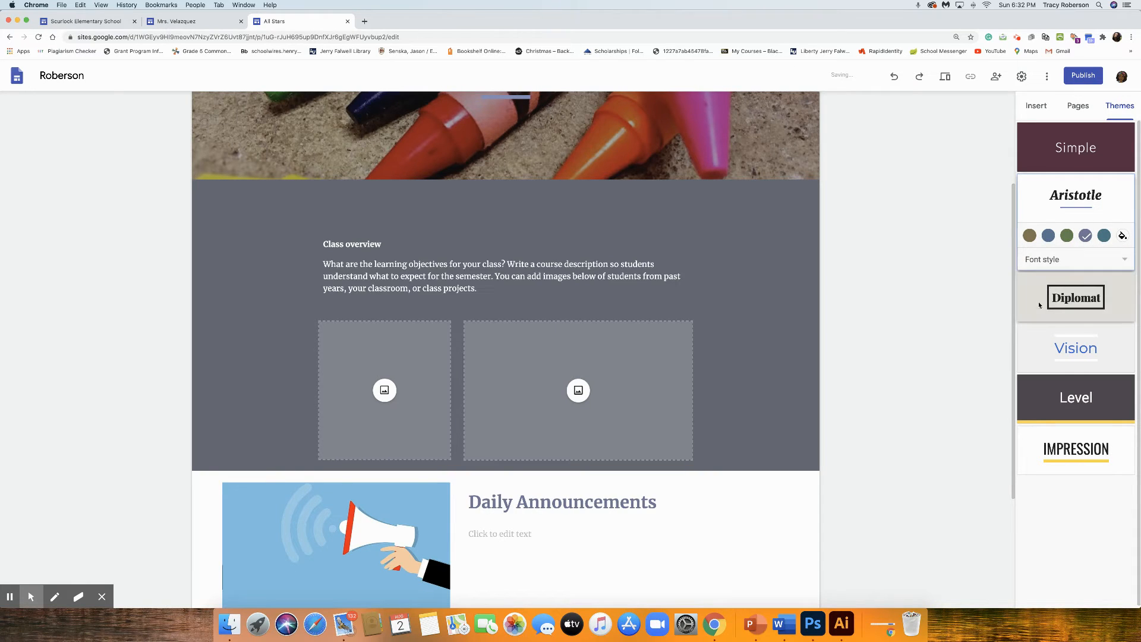
{"action": "left_click", "coordinate": [1113, 262]}
{"action": "left_click", "coordinate": [1094, 283]}
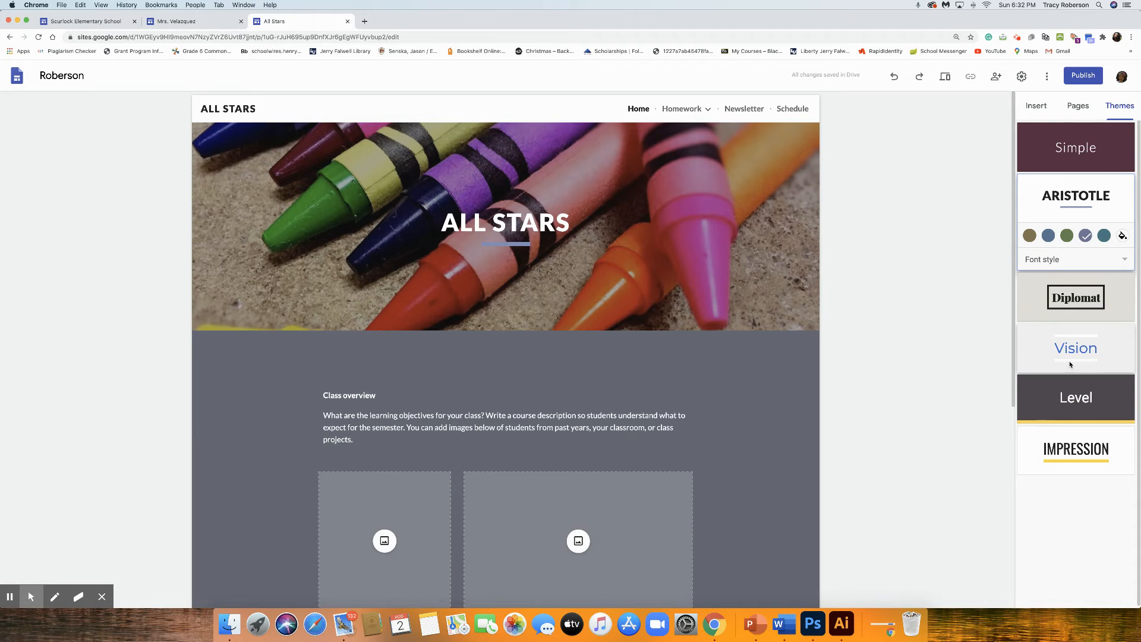
{"action": "left_click", "coordinate": [1041, 363]}
{"action": "left_click", "coordinate": [1076, 250]}
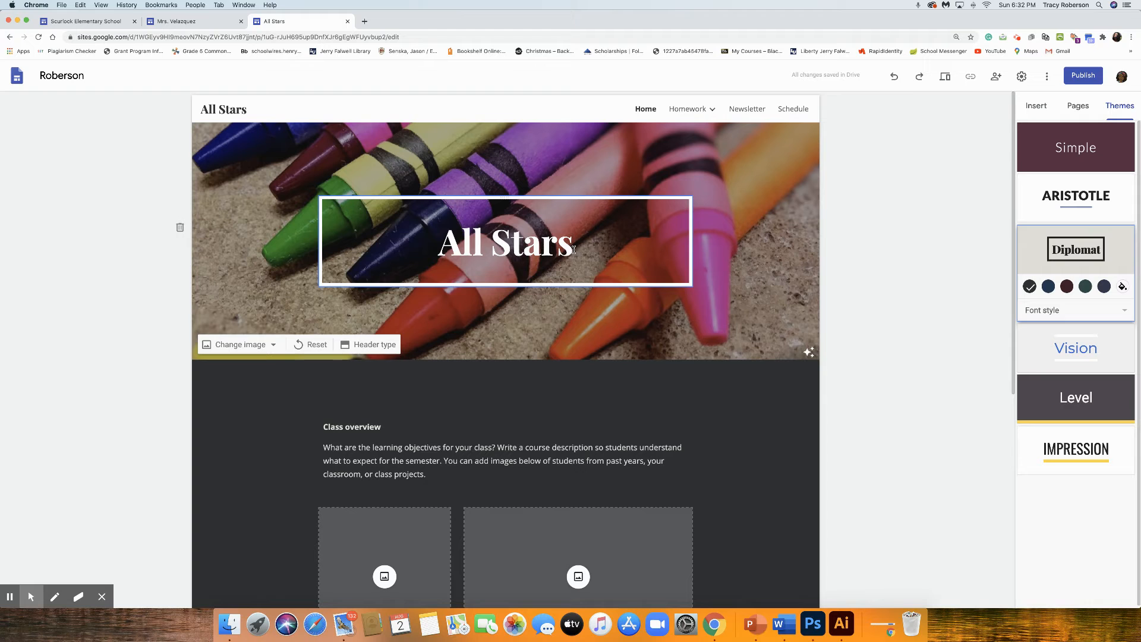
- Apply the Impression theme in yellow after trying its green and blue-gray colors, and check it on the Homework and Newsletter pages
{"action": "left_click", "coordinate": [1041, 449]}
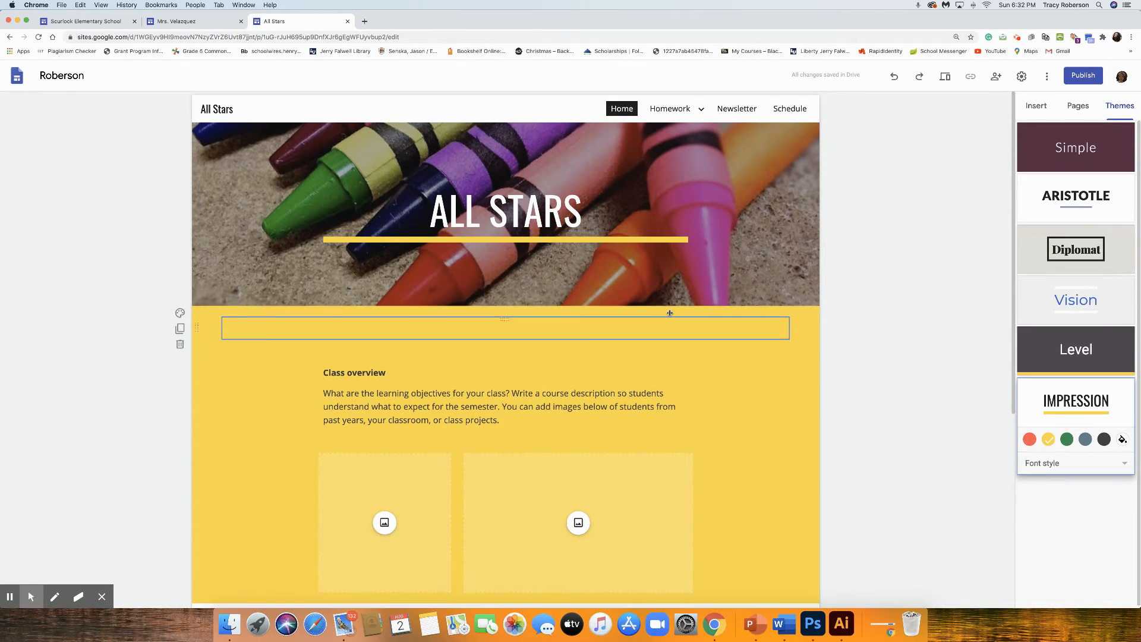
{"action": "left_click", "coordinate": [1067, 440]}
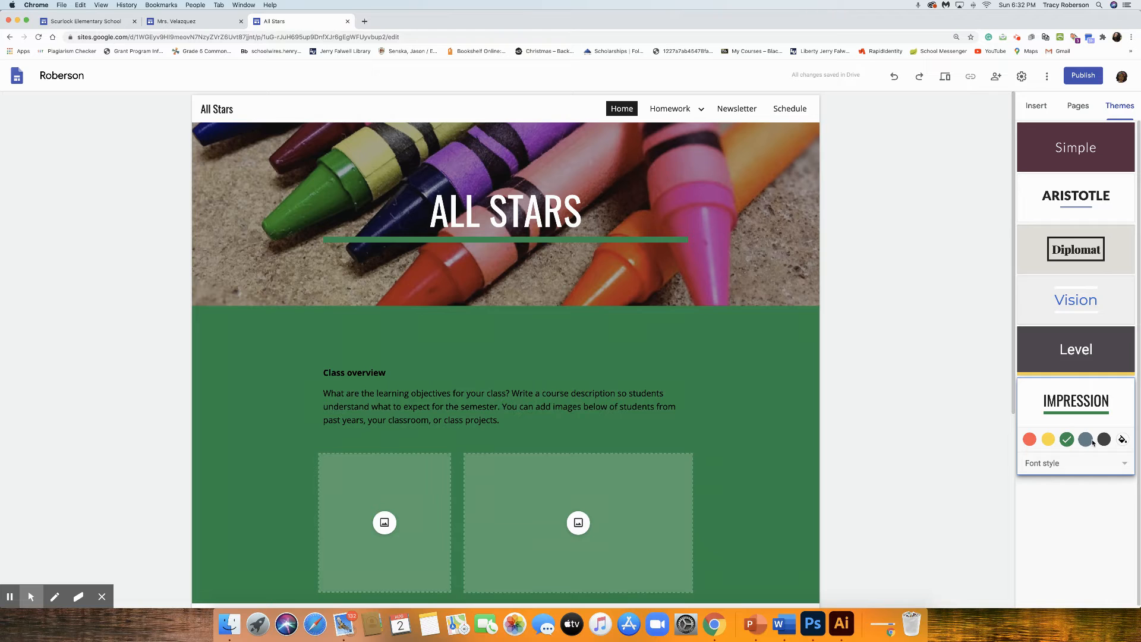
{"action": "left_click", "coordinate": [1085, 440]}
{"action": "left_click", "coordinate": [1048, 440]}
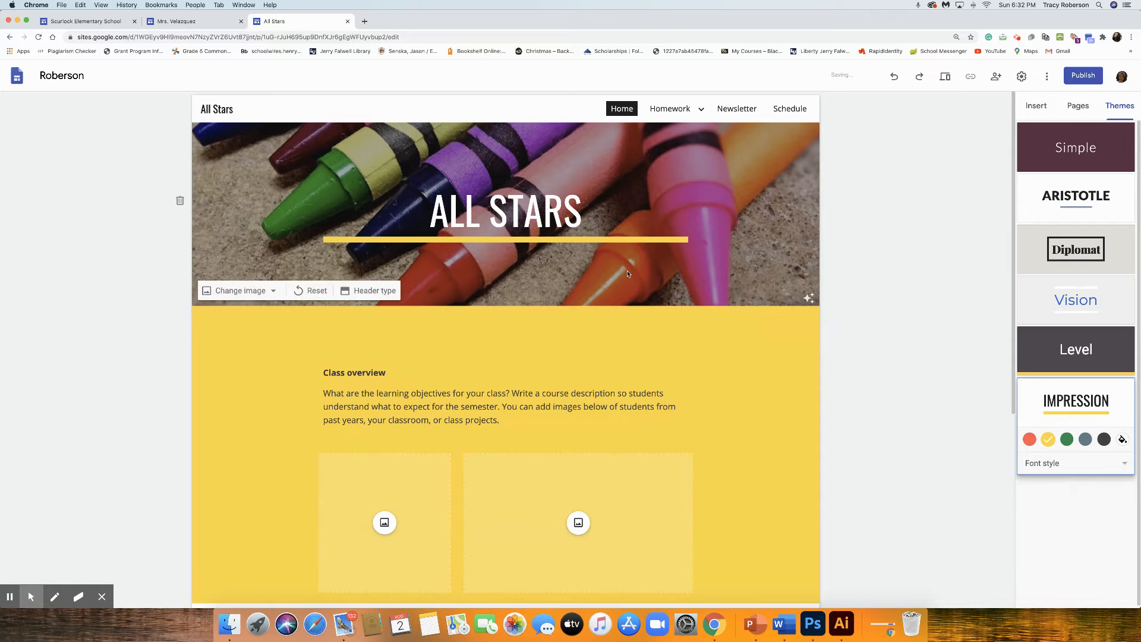
{"action": "scroll", "coordinate": [640, 284], "scroll_direction": "down", "scroll_amount": 4}
{"action": "scroll", "coordinate": [640, 284], "scroll_direction": "up", "scroll_amount": 4}
{"action": "left_click", "coordinate": [671, 108]}
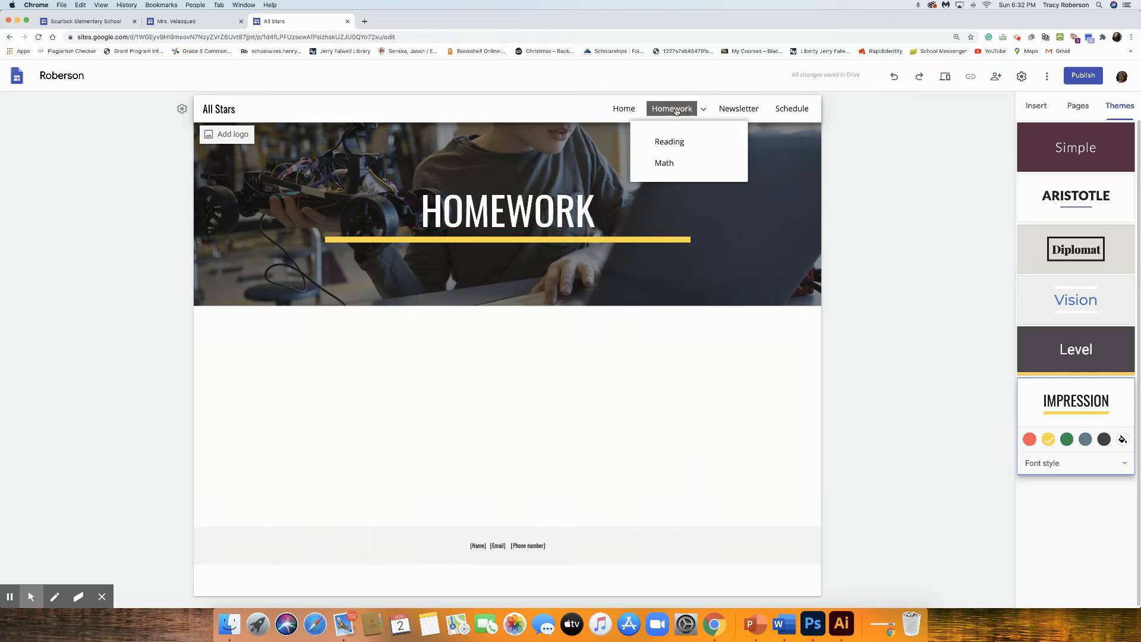
{"action": "left_click", "coordinate": [730, 111]}
- Show the site's insertable elements and open the Reading subpage under Homework for editing
{"action": "left_click", "coordinate": [1040, 104]}
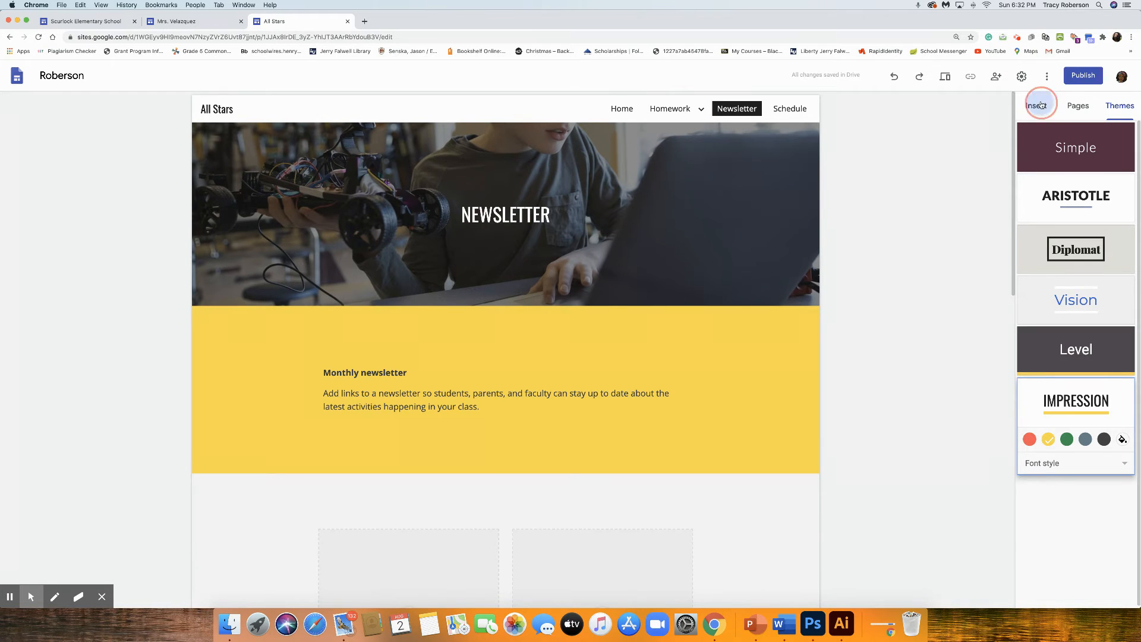
{"action": "scroll", "coordinate": [1048, 248], "scroll_direction": "down", "scroll_amount": 3}
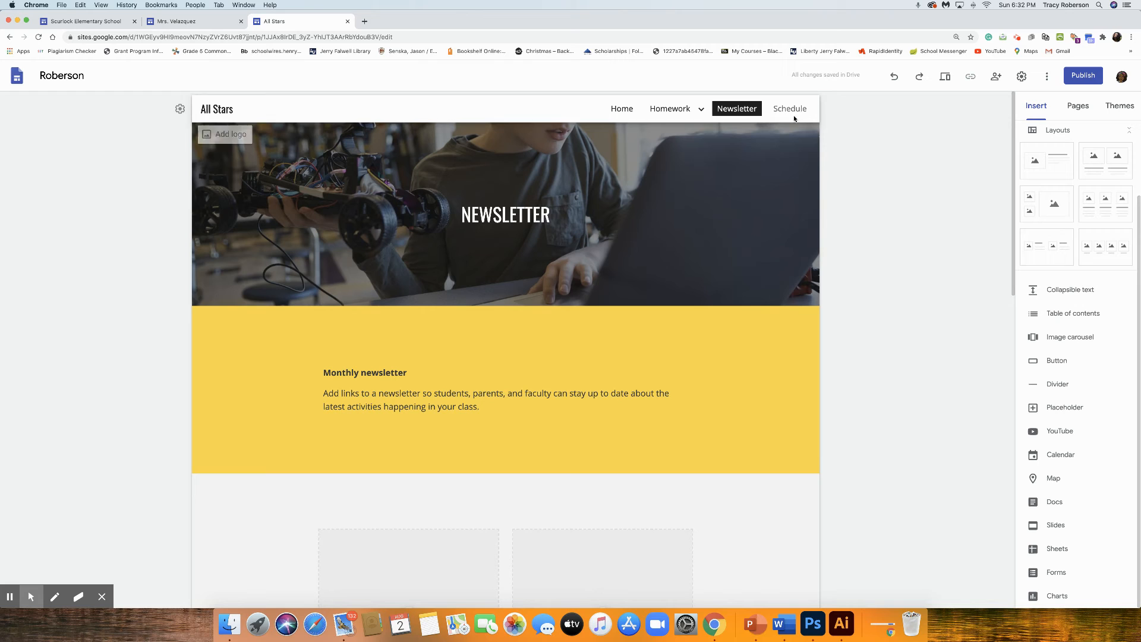
{"action": "left_click", "coordinate": [676, 113]}
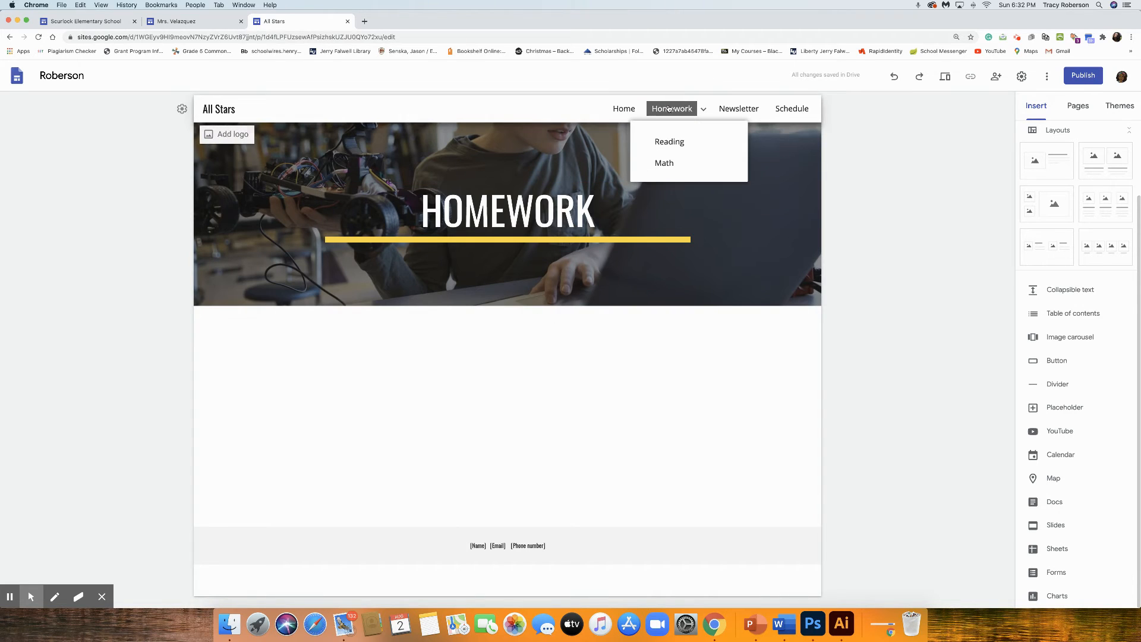
{"action": "left_click", "coordinate": [674, 142]}
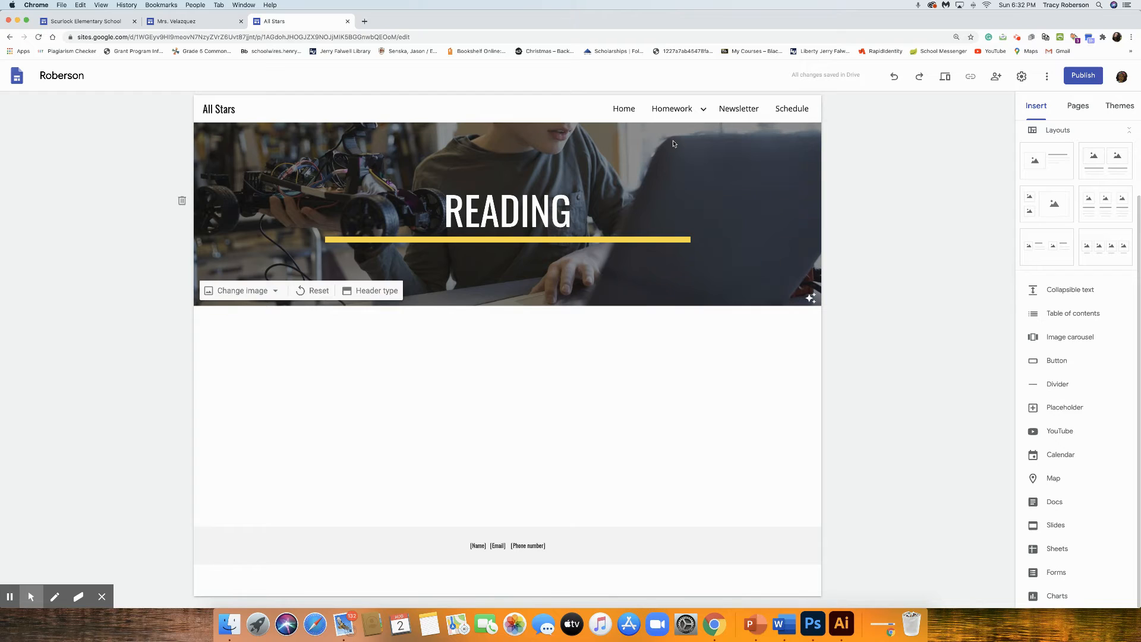
- Find the 19-20 Science Night flyer among the Google Docs files and insert it into the Reading page
{"action": "left_click", "coordinate": [1055, 503]}
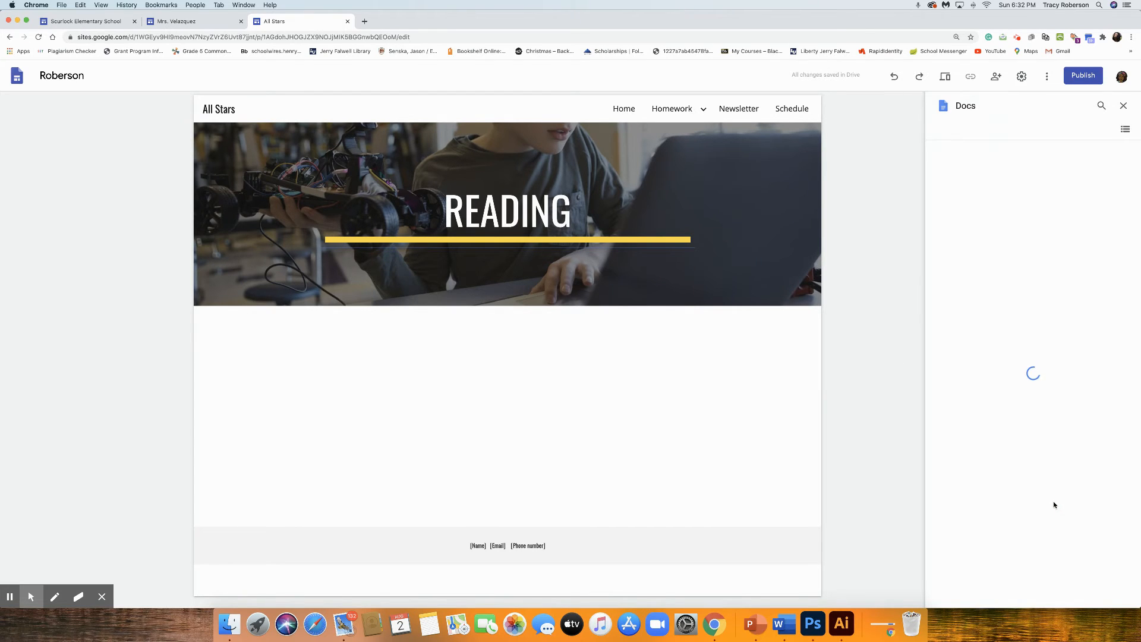
{"action": "scroll", "coordinate": [1019, 286], "scroll_direction": "down", "scroll_amount": 5}
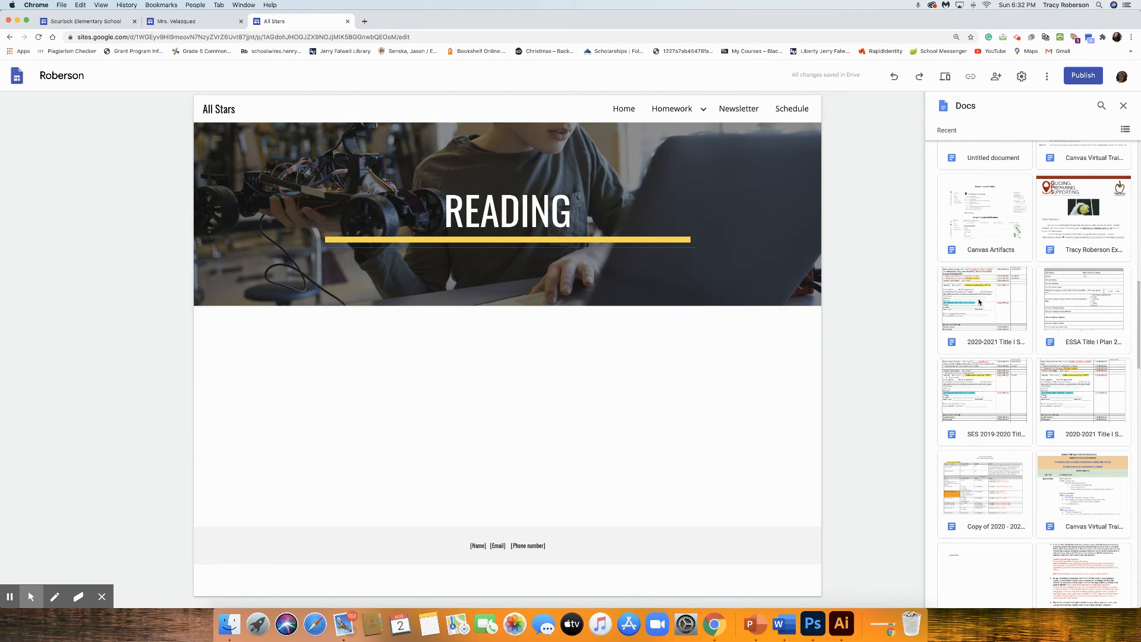
{"action": "scroll", "coordinate": [979, 302], "scroll_direction": "down", "scroll_amount": 6}
{"action": "scroll", "coordinate": [979, 301], "scroll_direction": "down", "scroll_amount": 7}
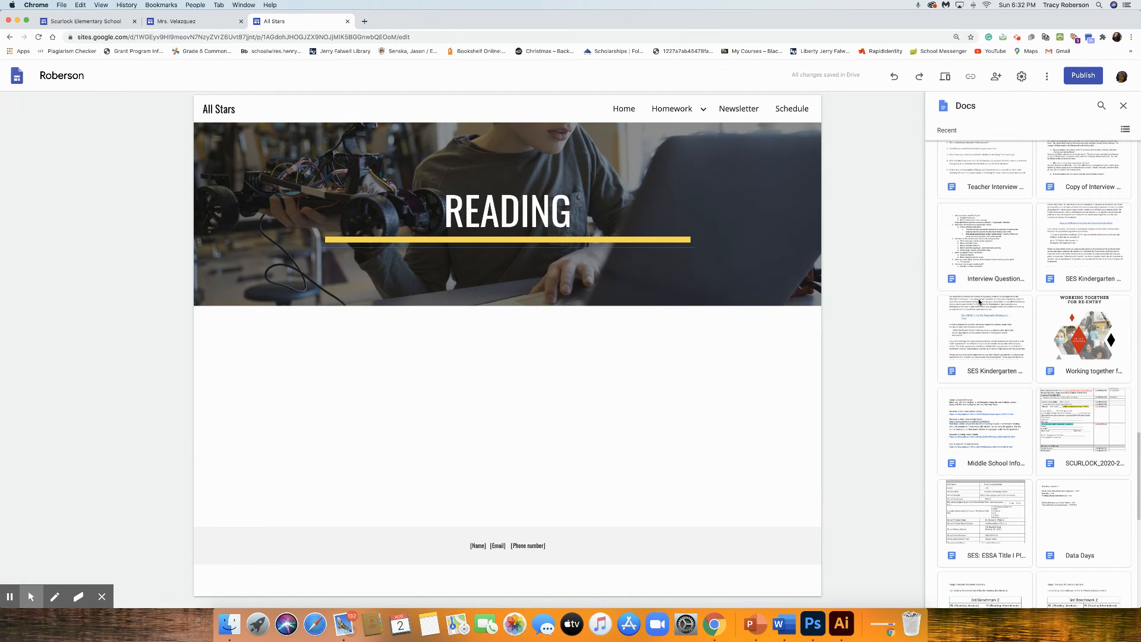
{"action": "scroll", "coordinate": [979, 302], "scroll_direction": "down", "scroll_amount": 15}
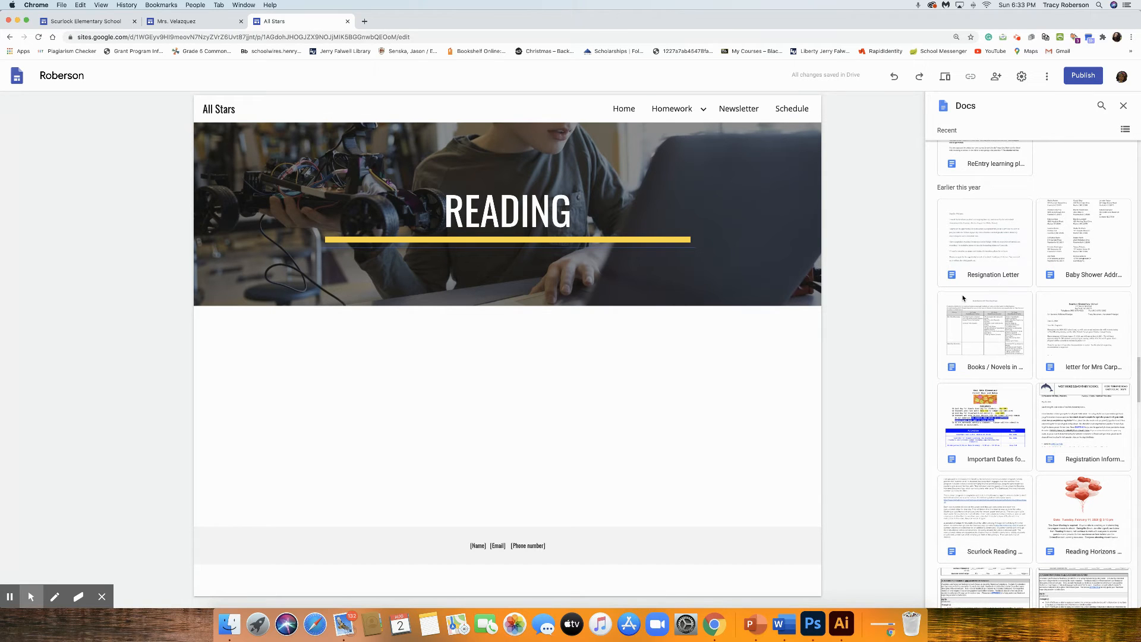
{"action": "scroll", "coordinate": [963, 299], "scroll_direction": "down", "scroll_amount": 3}
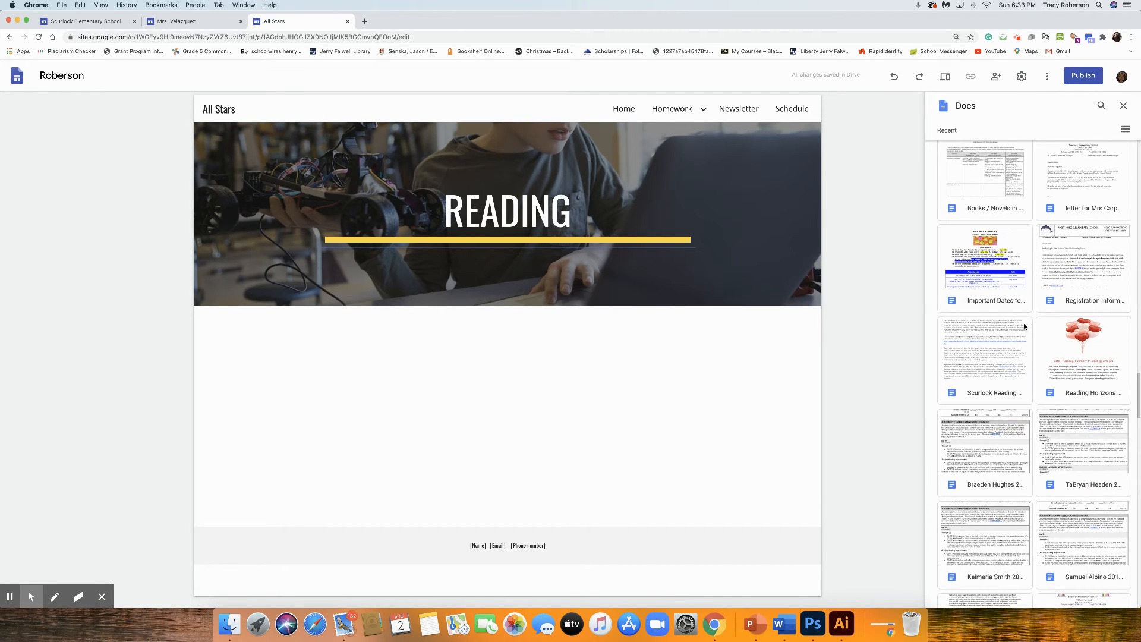
{"action": "scroll", "coordinate": [1024, 326], "scroll_direction": "down", "scroll_amount": 10}
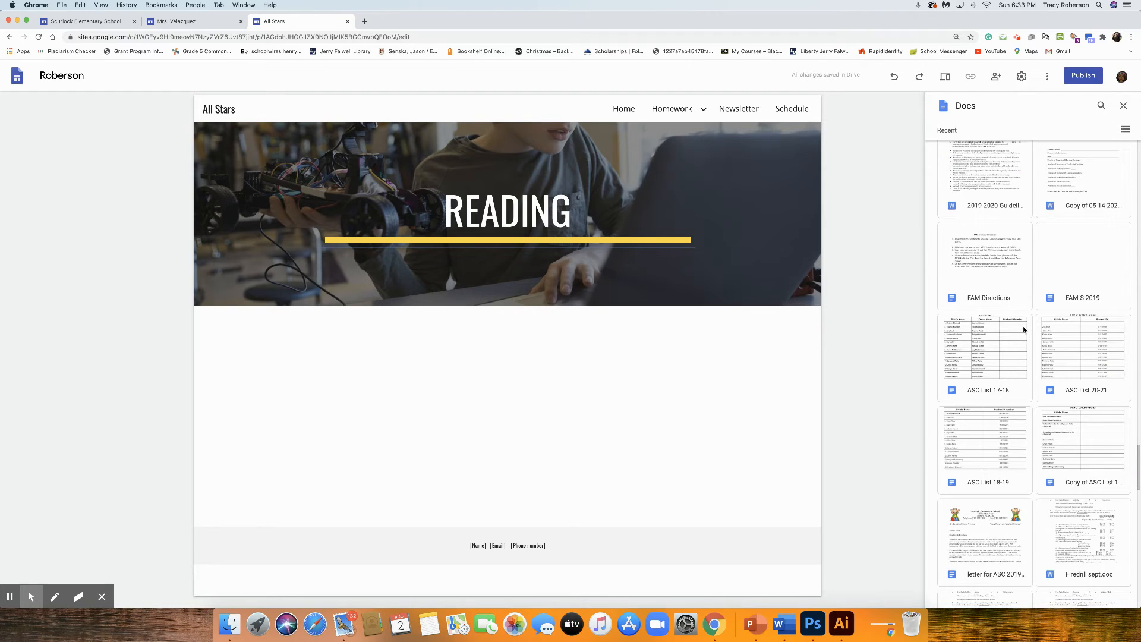
{"action": "scroll", "coordinate": [1024, 329], "scroll_direction": "down", "scroll_amount": 15}
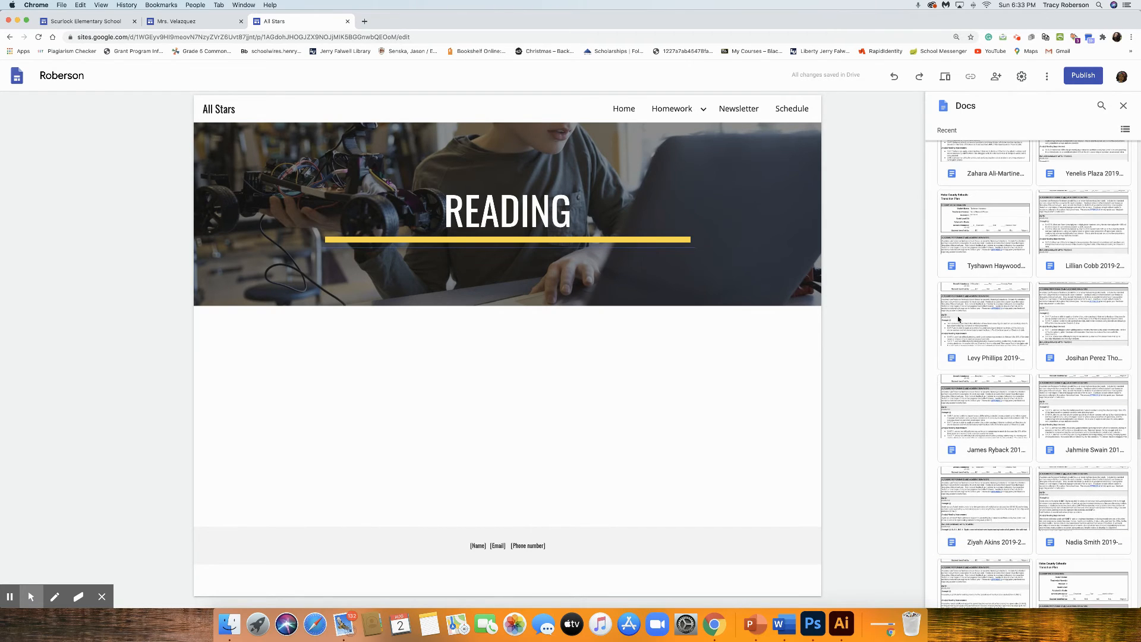
{"action": "scroll", "coordinate": [958, 316], "scroll_direction": "down", "scroll_amount": 10}
{"action": "scroll", "coordinate": [1003, 307], "scroll_direction": "down", "scroll_amount": 10}
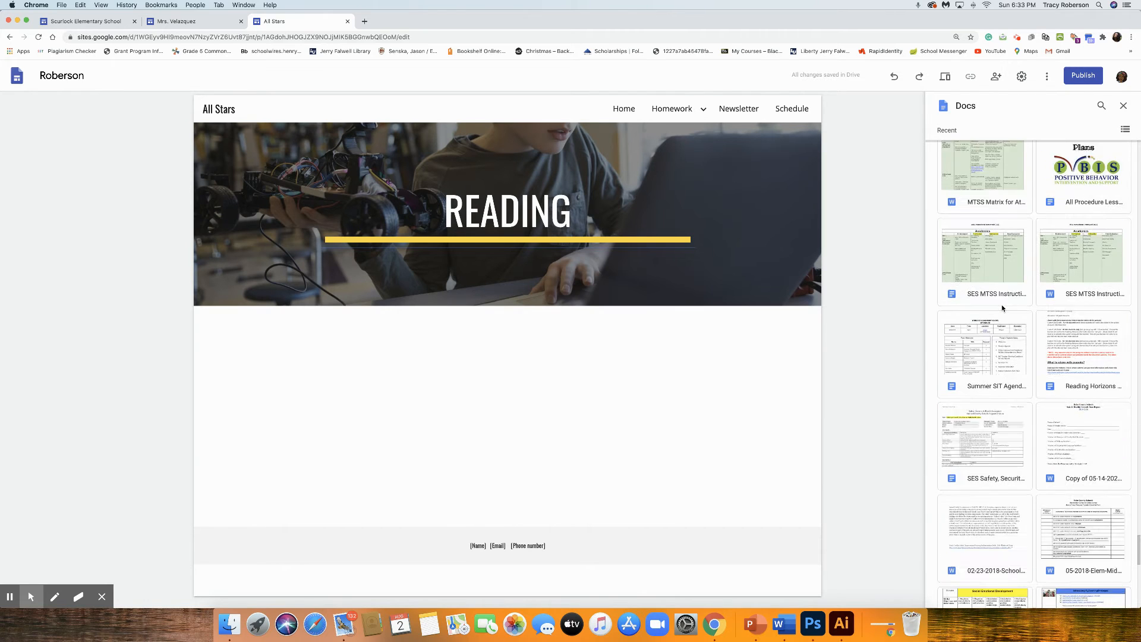
{"action": "scroll", "coordinate": [1002, 307], "scroll_direction": "down", "scroll_amount": 1}
{"action": "scroll", "coordinate": [1003, 308], "scroll_direction": "down", "scroll_amount": 5}
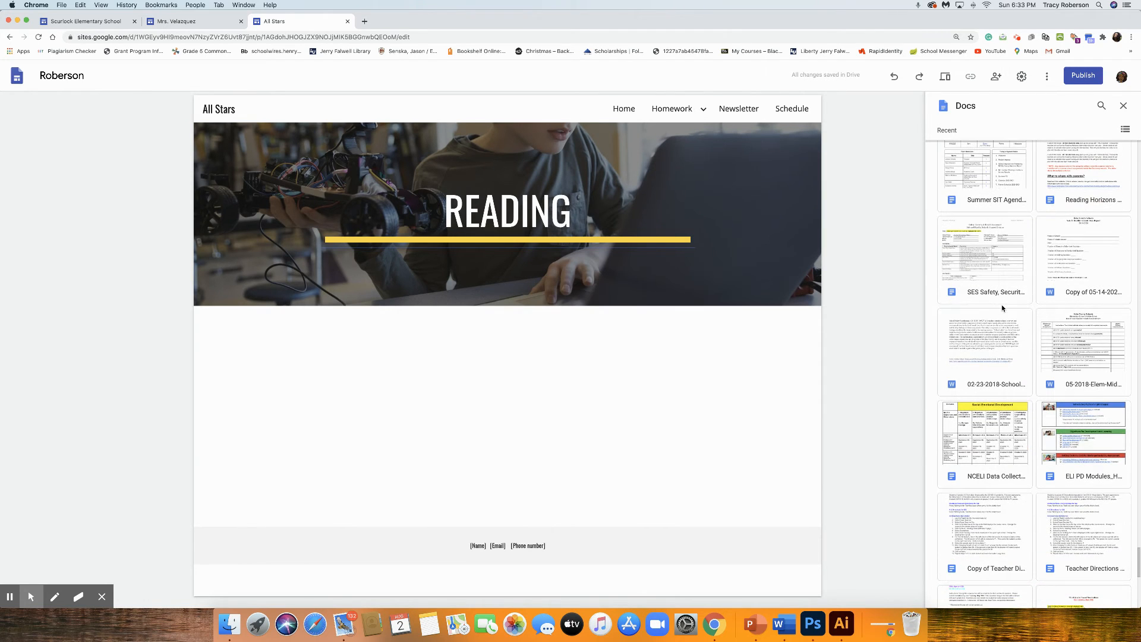
{"action": "scroll", "coordinate": [1044, 294], "scroll_direction": "down", "scroll_amount": 10}
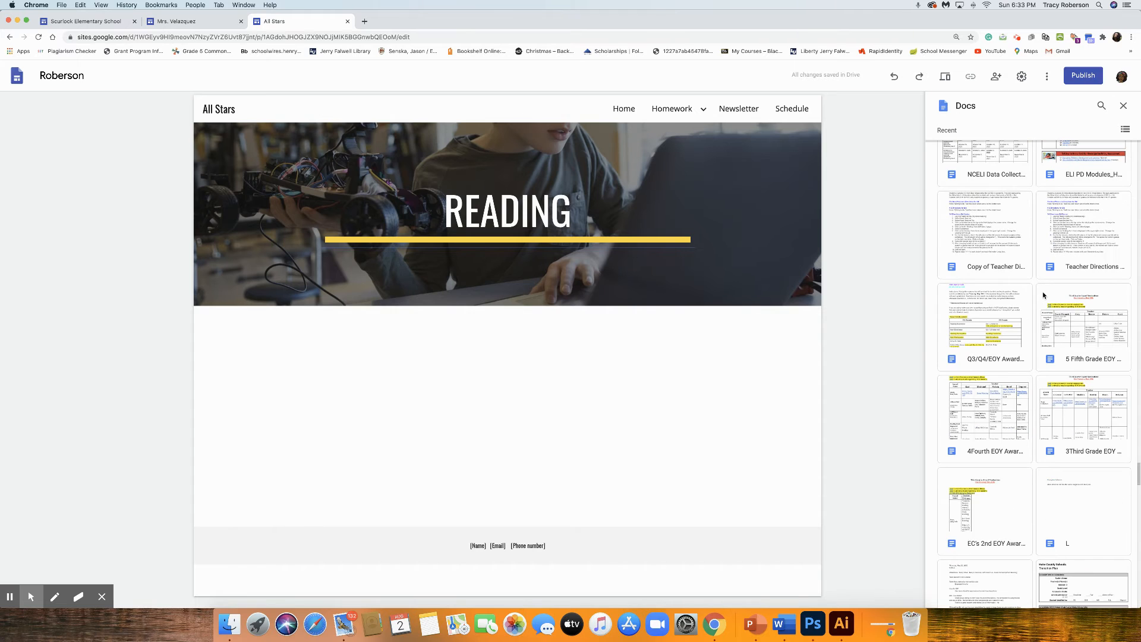
{"action": "scroll", "coordinate": [1043, 294], "scroll_direction": "down", "scroll_amount": 15}
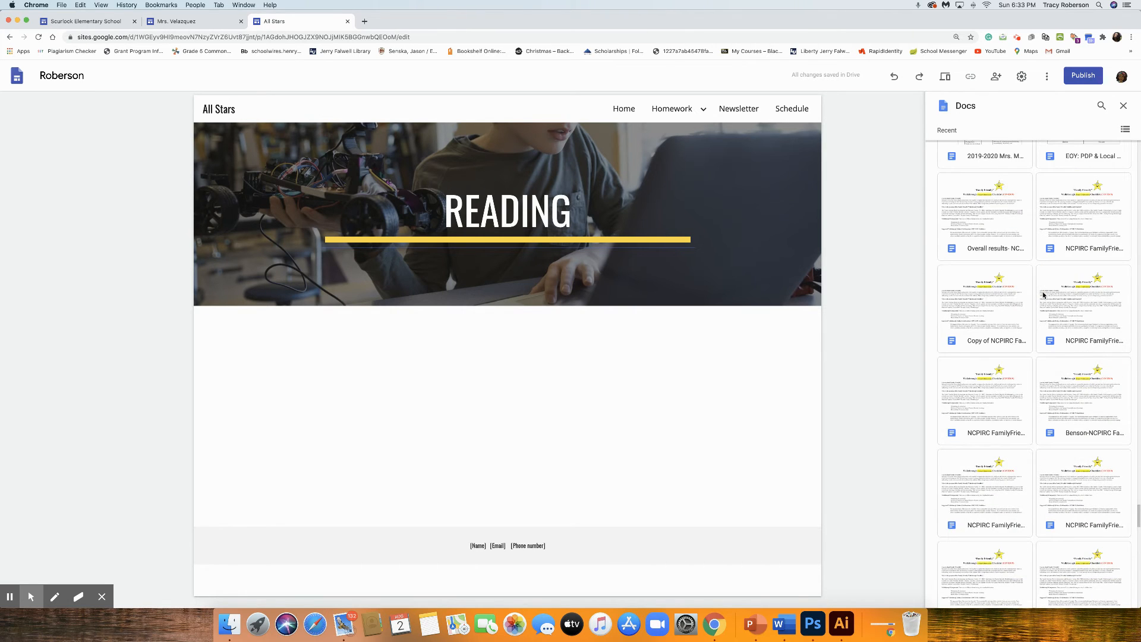
{"action": "scroll", "coordinate": [1042, 291], "scroll_direction": "down", "scroll_amount": 10}
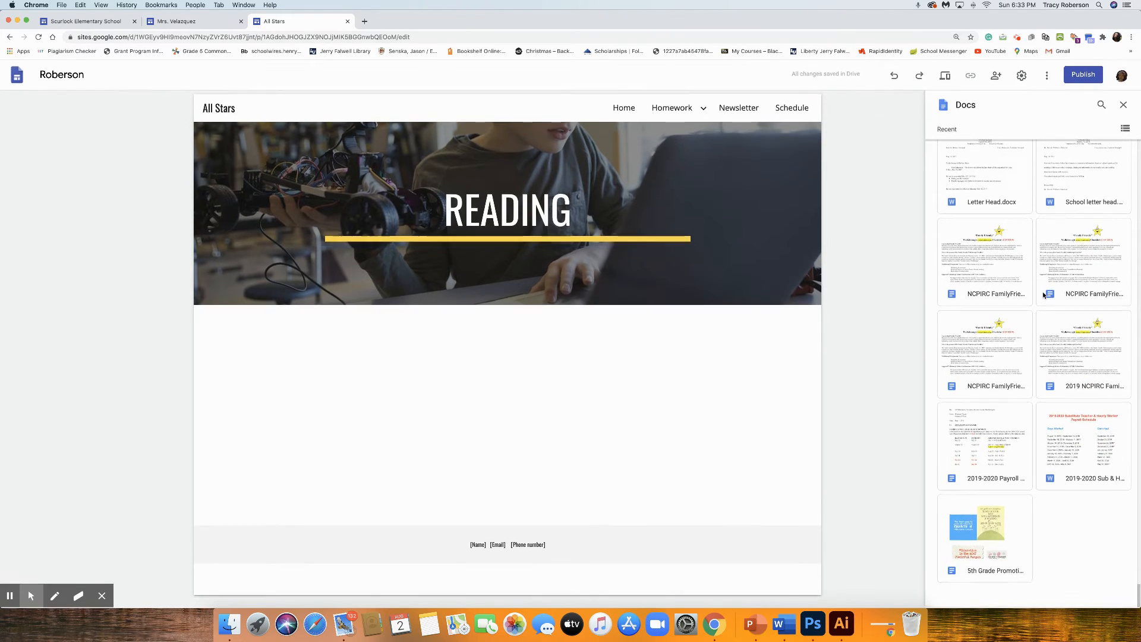
{"action": "scroll", "coordinate": [1024, 320], "scroll_direction": "down", "scroll_amount": 15}
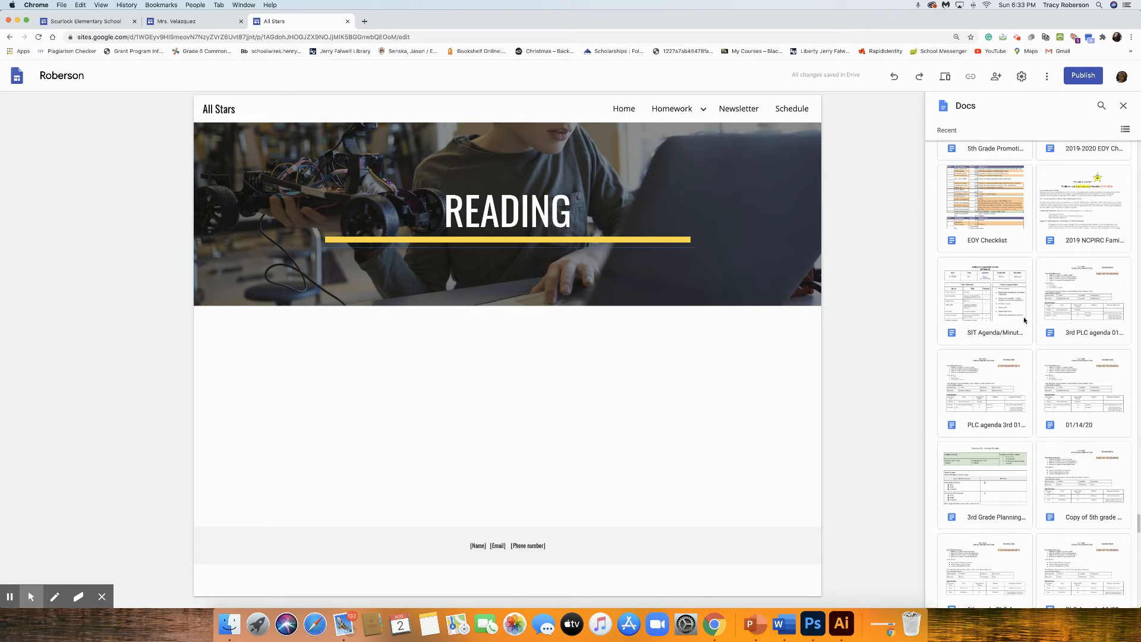
{"action": "scroll", "coordinate": [1024, 320], "scroll_direction": "down", "scroll_amount": 3}
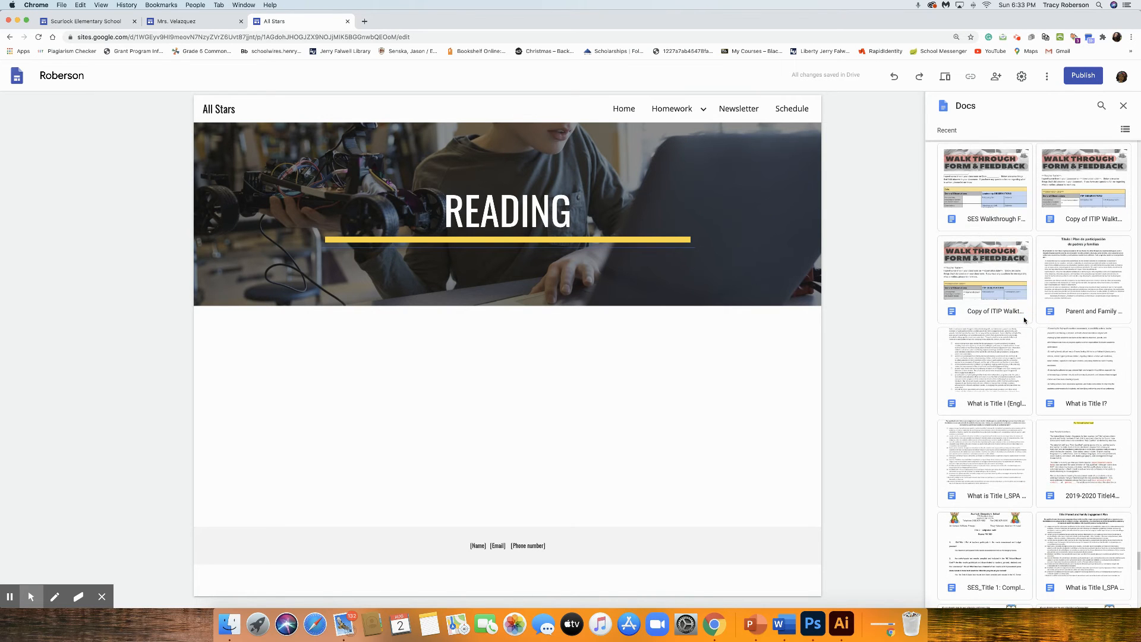
{"action": "scroll", "coordinate": [1024, 320], "scroll_direction": "down", "scroll_amount": 10}
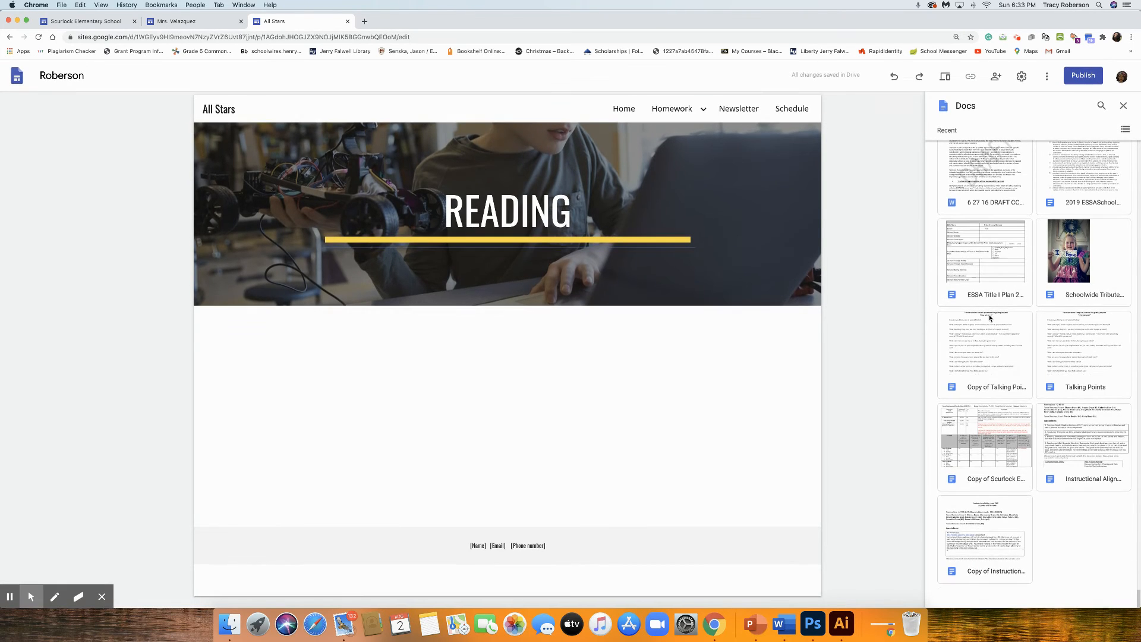
{"action": "scroll", "coordinate": [1049, 275], "scroll_direction": "down", "scroll_amount": 10}
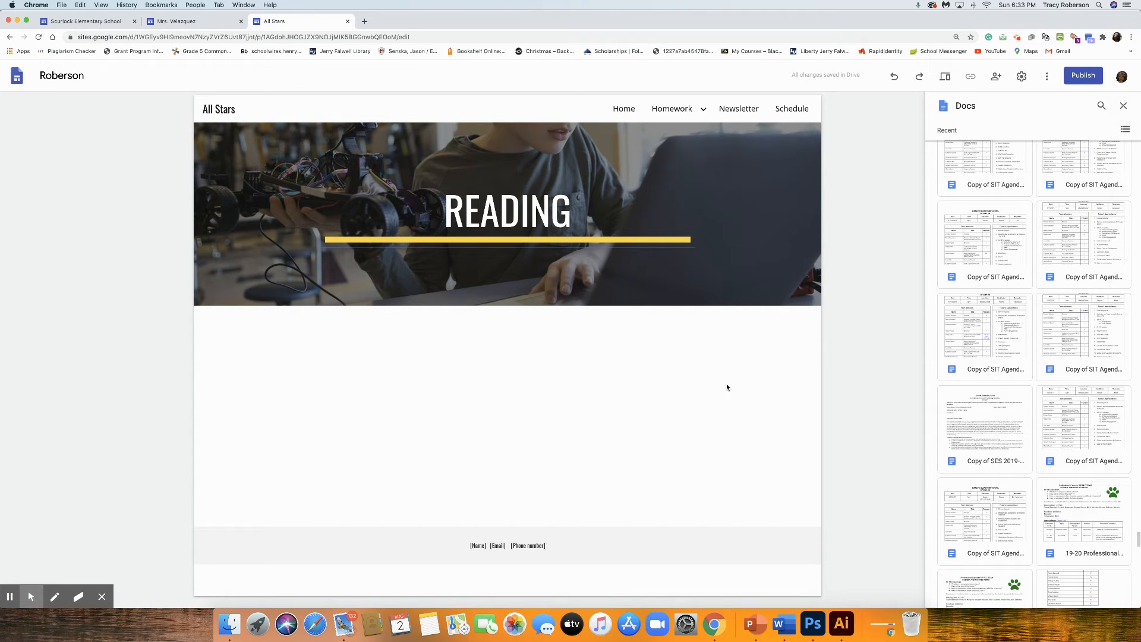
{"action": "scroll", "coordinate": [1052, 369], "scroll_direction": "down", "scroll_amount": 15}
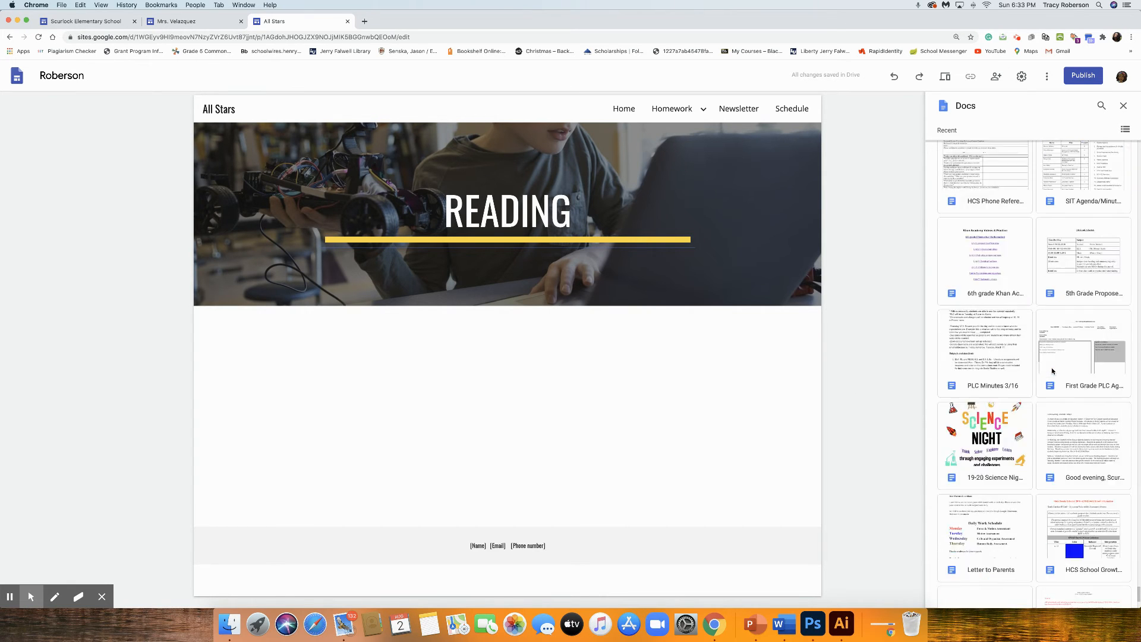
{"action": "left_click", "coordinate": [1010, 261]}
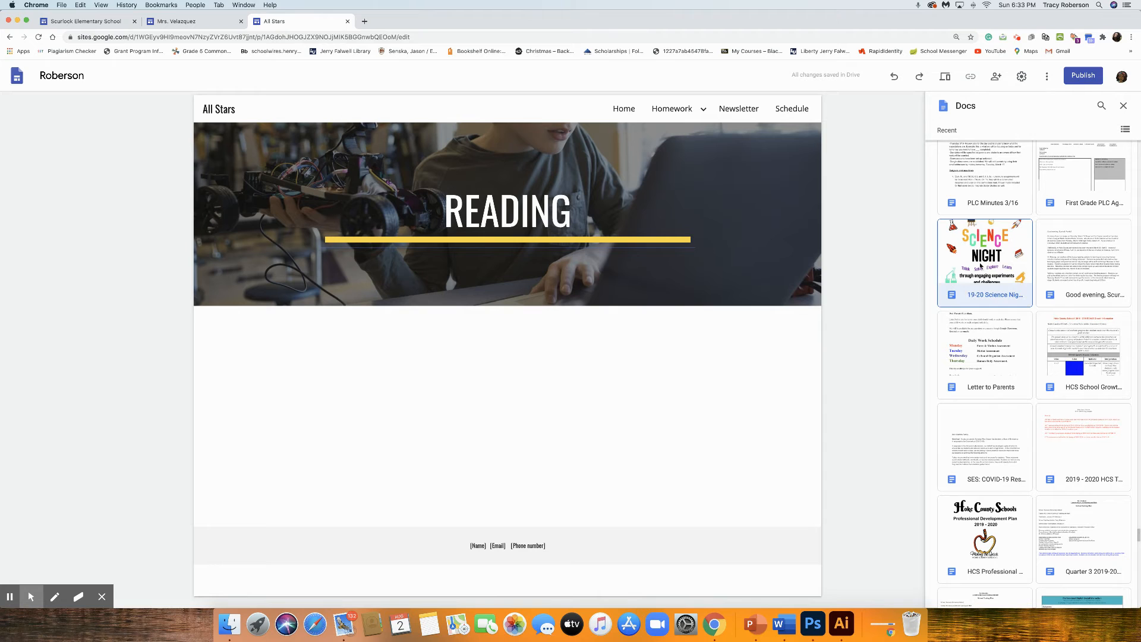
{"action": "left_click_drag", "start_coordinate": [468, 438], "coordinate": [466, 419]}
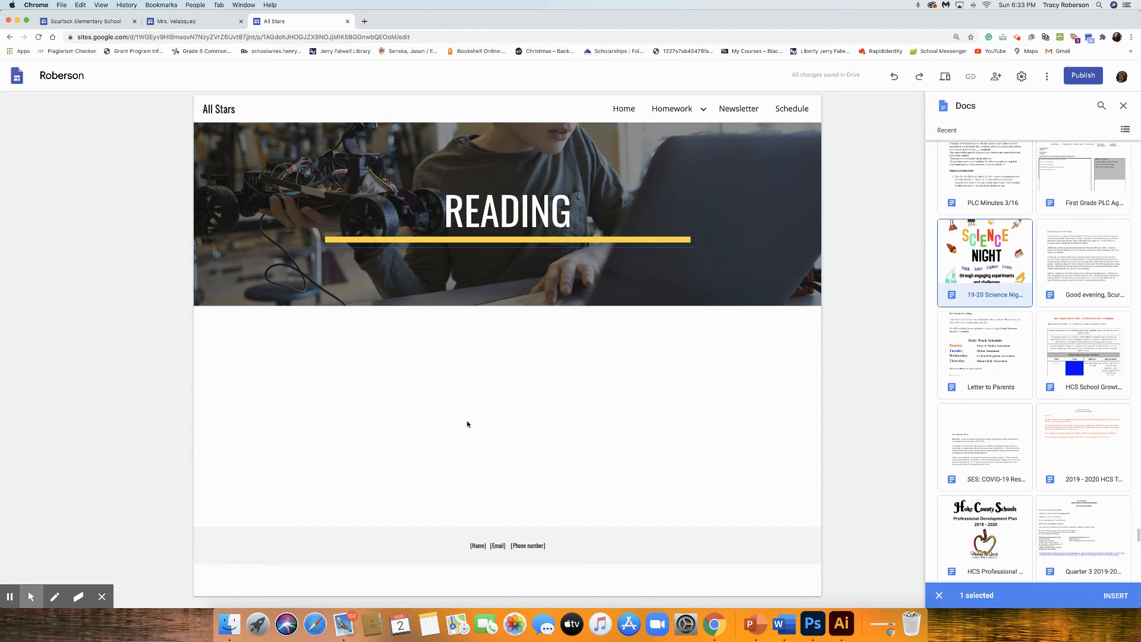
{"action": "left_click", "coordinate": [1116, 596]}
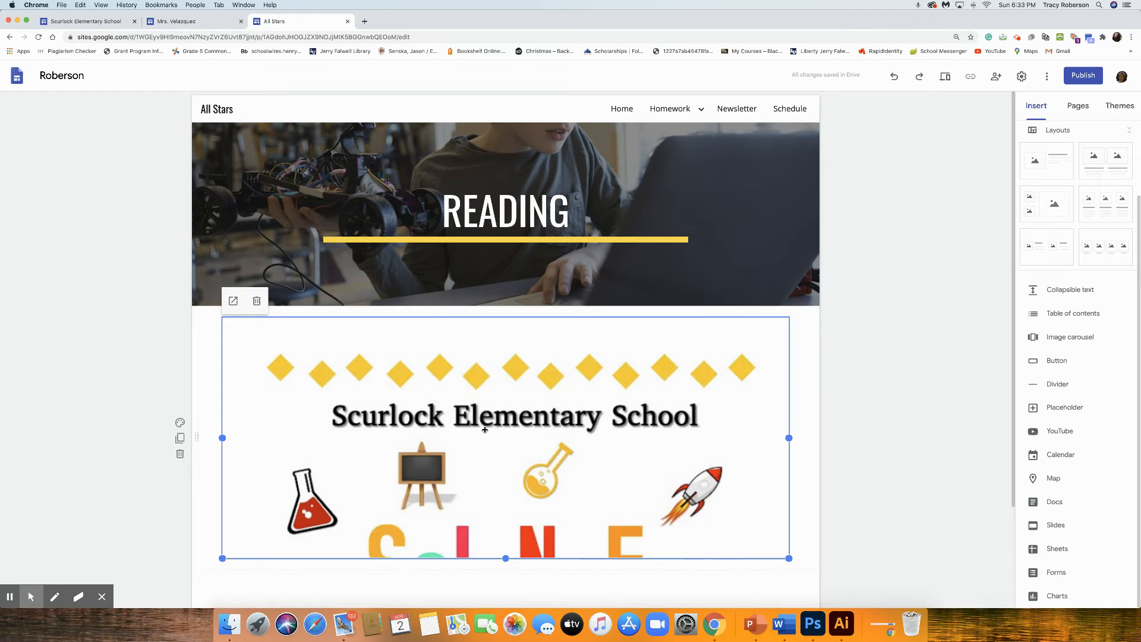
- Enlarge the embedded Science Night flyer downward on the Reading page to show more of the document
{"action": "scroll", "coordinate": [565, 441], "scroll_direction": "down", "scroll_amount": 3}
{"action": "scroll", "coordinate": [565, 439], "scroll_direction": "up", "scroll_amount": 3}
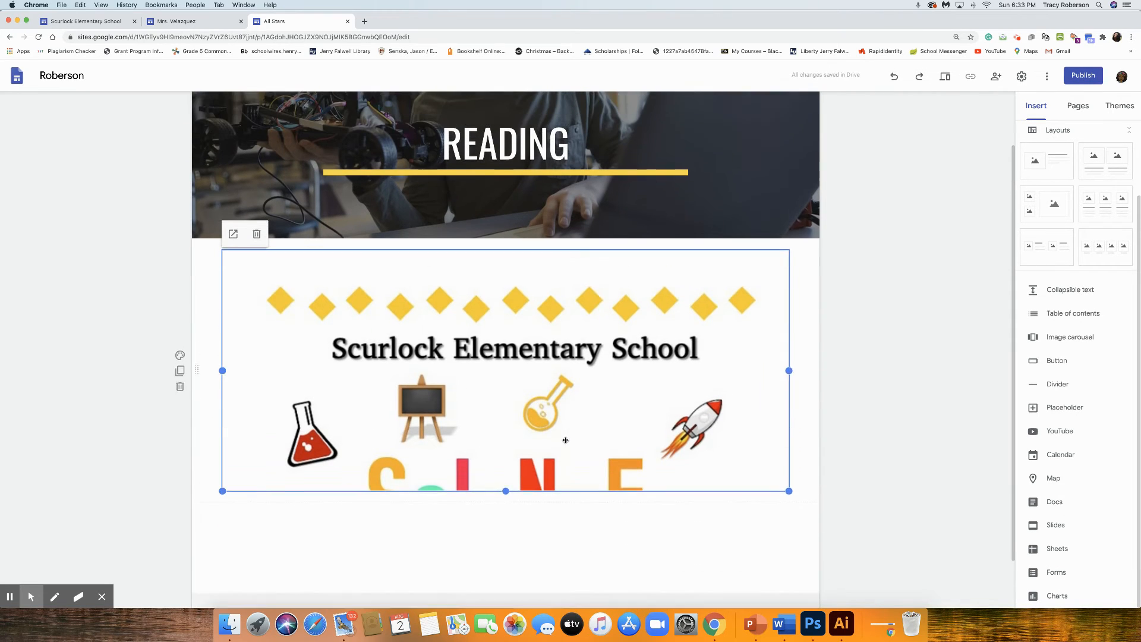
{"action": "scroll", "coordinate": [587, 412], "scroll_direction": "down", "scroll_amount": 3}
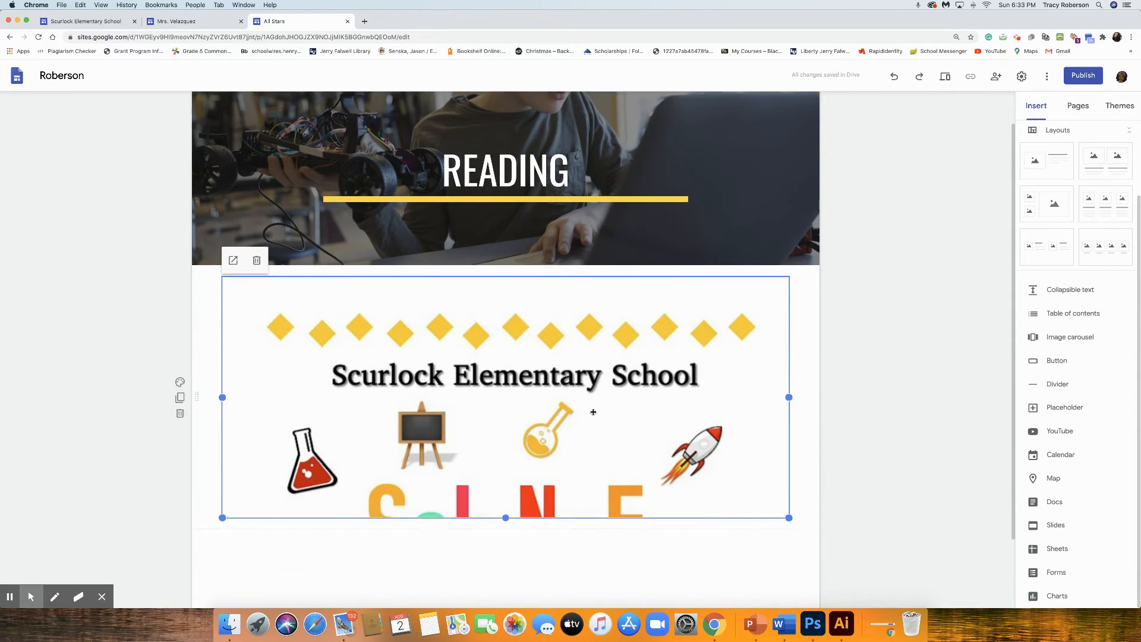
{"action": "scroll", "coordinate": [593, 412], "scroll_direction": "up", "scroll_amount": 2}
{"action": "left_click_drag", "start_coordinate": [505, 505], "coordinate": [505, 606]}
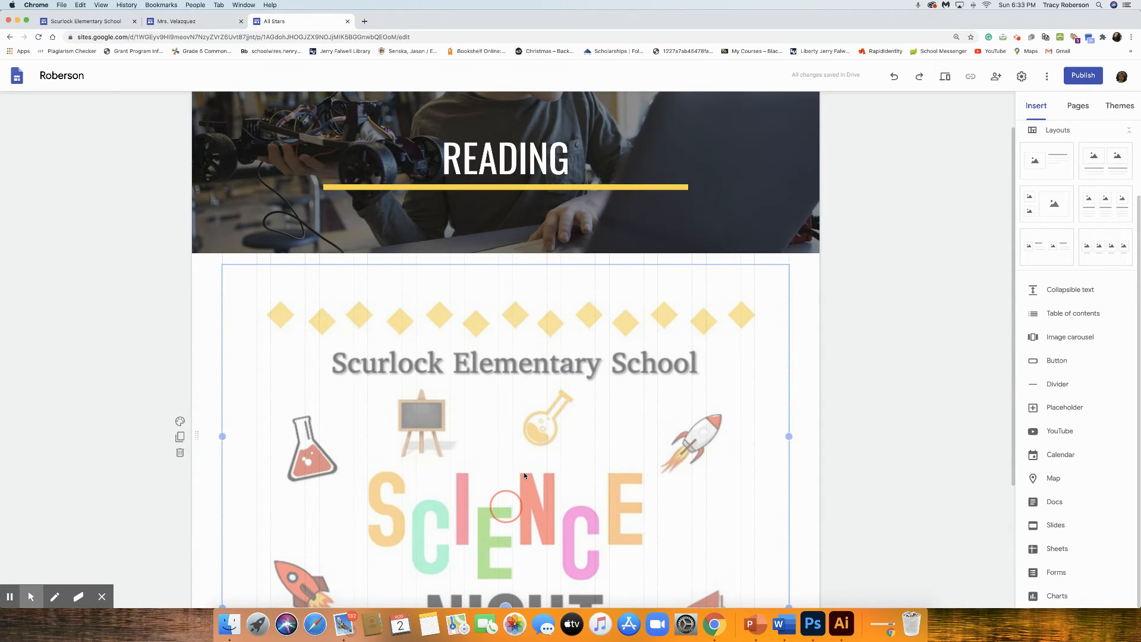
{"action": "scroll", "coordinate": [524, 475], "scroll_direction": "down", "scroll_amount": 4}
{"action": "left_click_drag", "start_coordinate": [505, 433], "coordinate": [505, 591]}
{"action": "scroll", "coordinate": [508, 523], "scroll_direction": "down", "scroll_amount": 4}
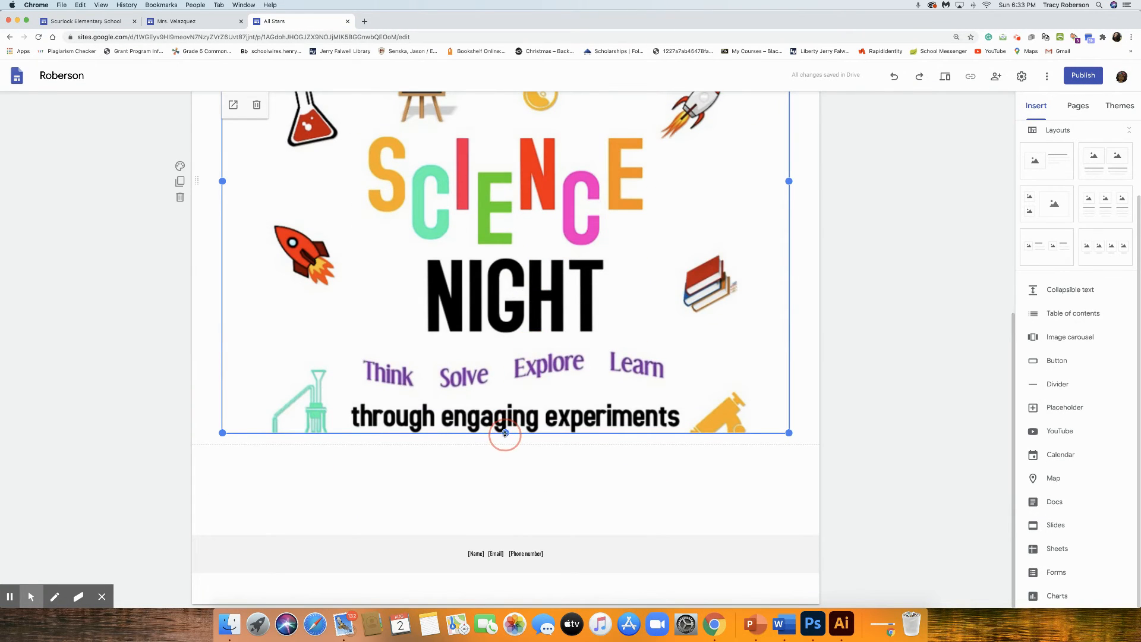